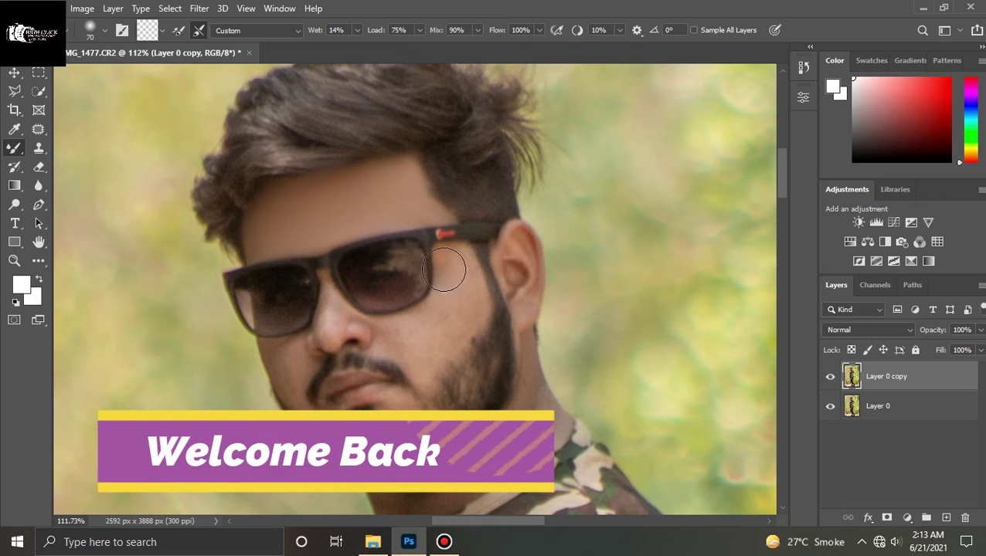
Step: Smooth the skin beside the glasses, along the left jaw and below the lower lip with the Mixer Brush
{"action": "left_click", "coordinate": [464, 261]}
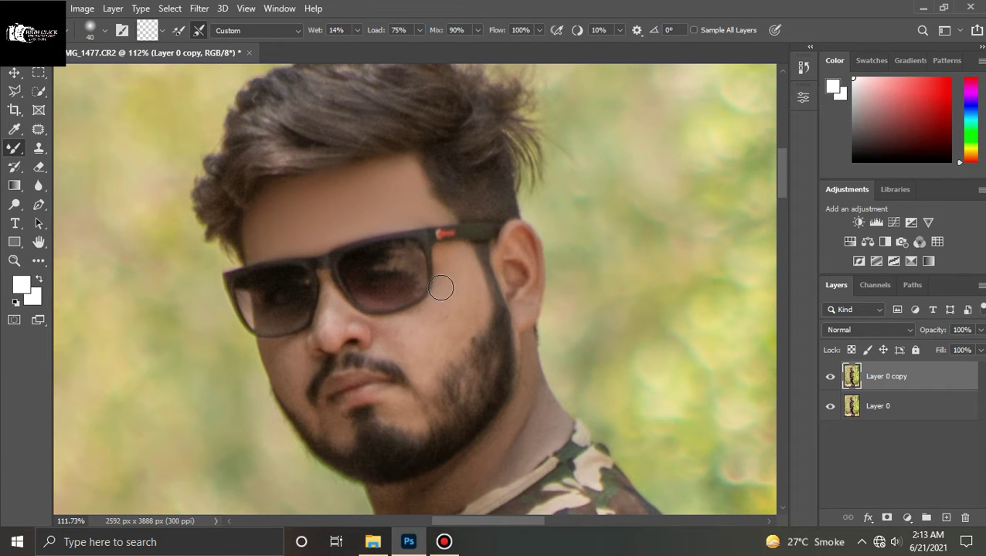
{"action": "key", "text": "bracketleft"}
{"action": "key", "text": "bracketleft"}
{"action": "key", "text": "bracketleft"}
{"action": "left_click", "coordinate": [326, 282]}
{"action": "key", "text": "bracketright"}
{"action": "left_click", "coordinate": [291, 388]}
{"action": "key", "text": "bracketright"}
{"action": "key", "text": "bracketright"}
{"action": "key", "text": "bracketright"}
{"action": "left_click", "coordinate": [398, 398]}
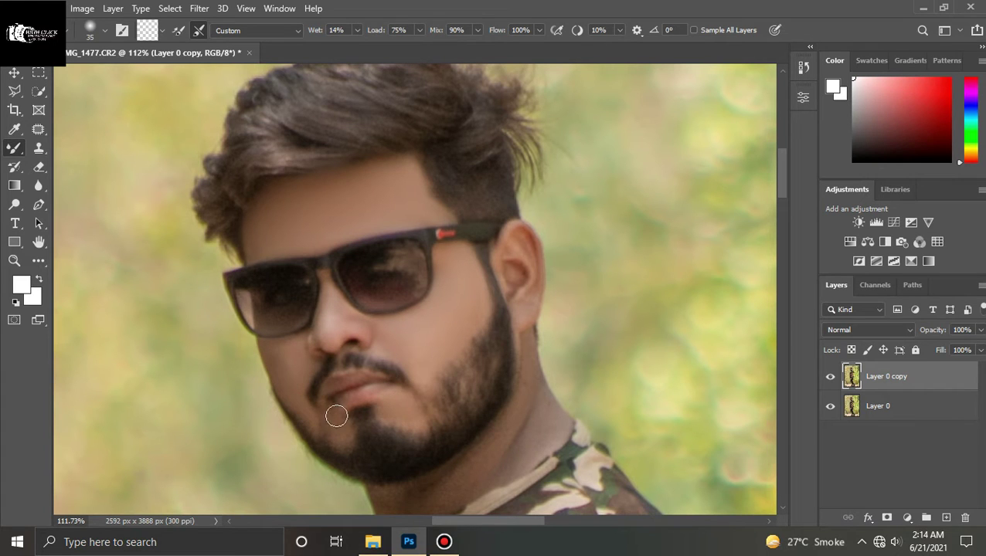
Step: Lower Layer 0 copy's opacity to about 85% and merge it down into Layer 0
{"action": "scroll", "coordinate": [528, 422], "scroll_direction": "down", "scroll_amount": 5}
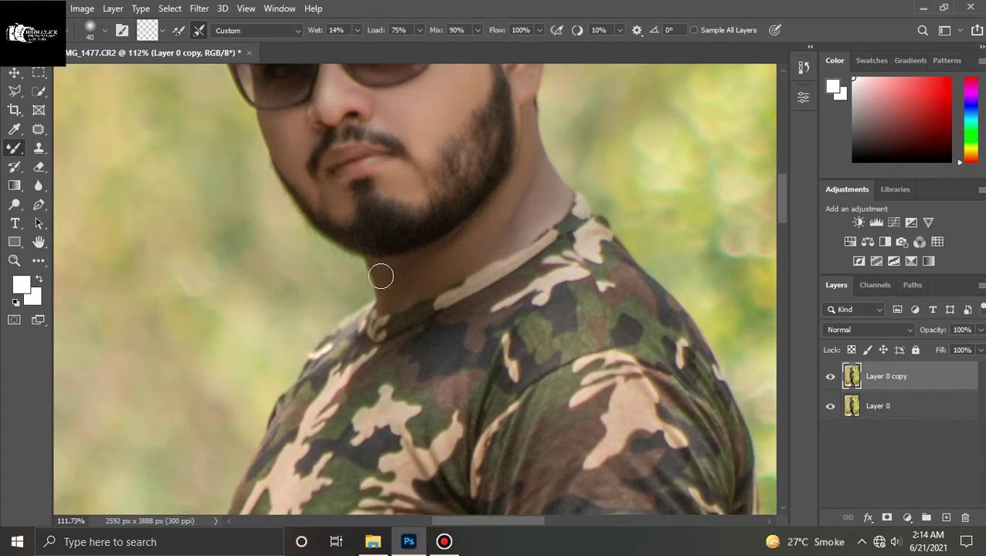
{"action": "scroll", "coordinate": [441, 268], "scroll_direction": "down", "scroll_amount": 2}
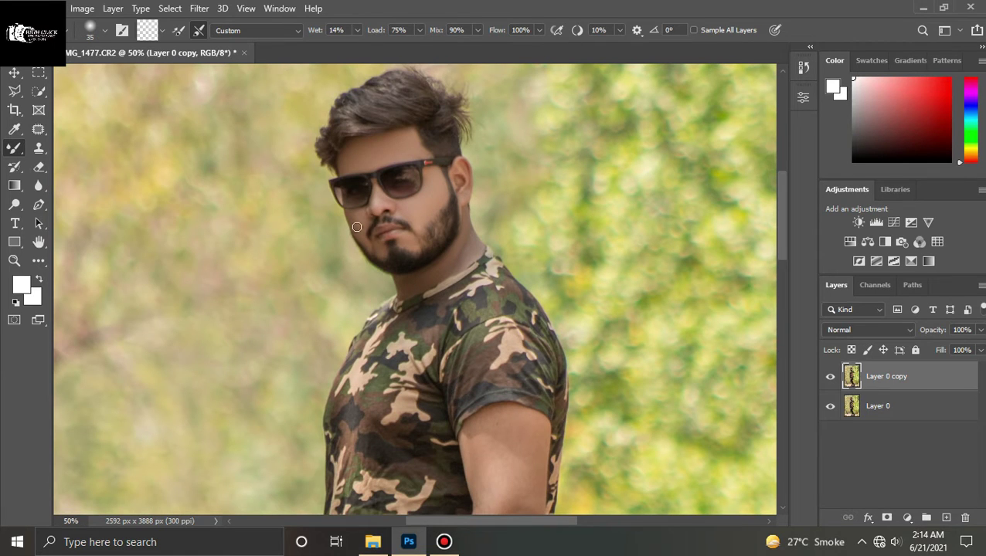
{"action": "mouse_move", "coordinate": [980, 330]}
{"action": "left_mouse_down"}
{"action": "mouse_move", "coordinate": [965, 350]}
{"action": "mouse_move", "coordinate": [936, 354]}
{"action": "left_mouse_up"}
{"action": "right_click", "coordinate": [928, 374]}
{"action": "left_click", "coordinate": [761, 430]}
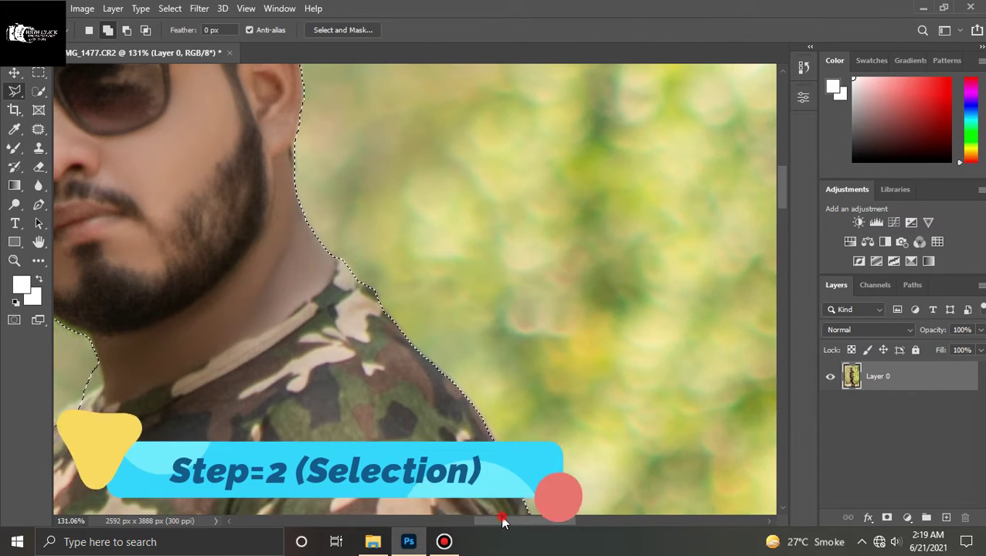
Step: Trace the Magnetic Lasso outline down the man's arm and trouser edge
{"action": "left_click_drag", "start_coordinate": [500, 515], "coordinate": [455, 515]}
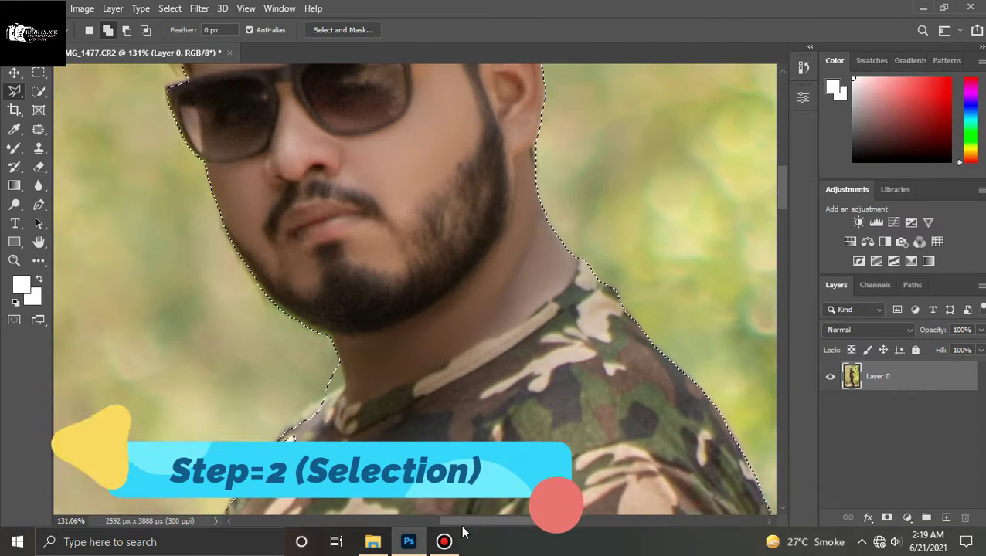
{"action": "left_click_drag", "start_coordinate": [782, 191], "coordinate": [788, 162]}
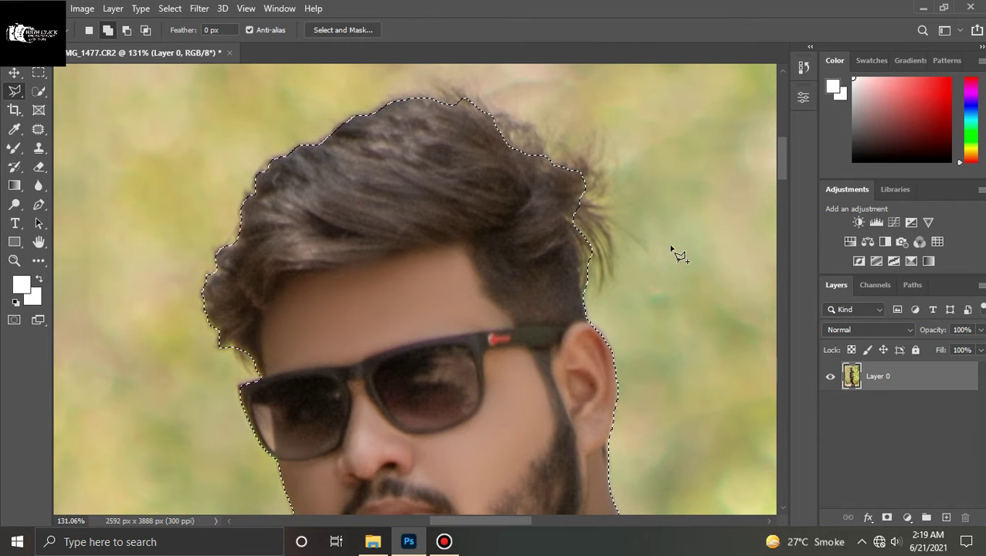
{"action": "left_click_drag", "start_coordinate": [782, 153], "coordinate": [783, 183]}
{"action": "scroll", "coordinate": [782, 182], "scroll_direction": "down", "scroll_amount": 2}
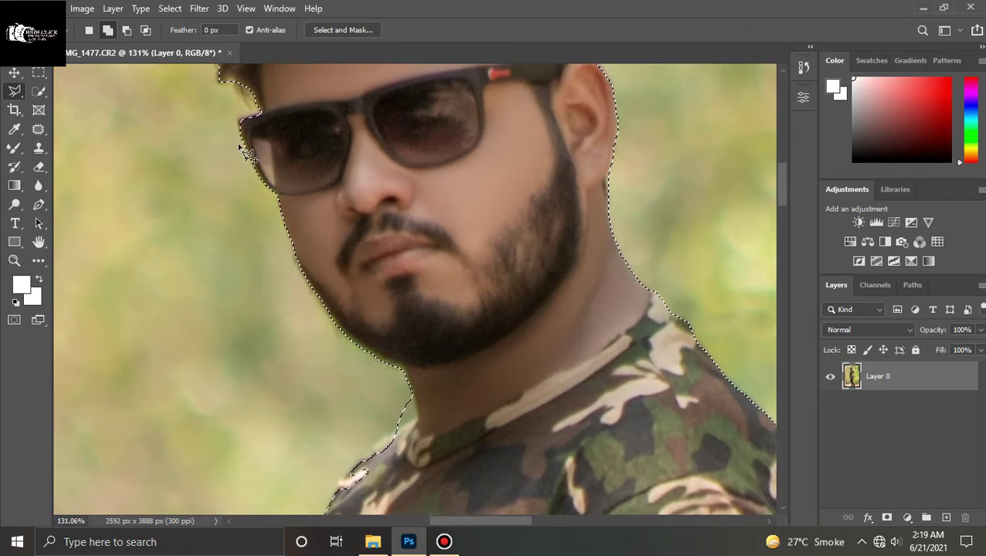
{"action": "scroll", "coordinate": [374, 219], "scroll_direction": "down", "scroll_amount": 5}
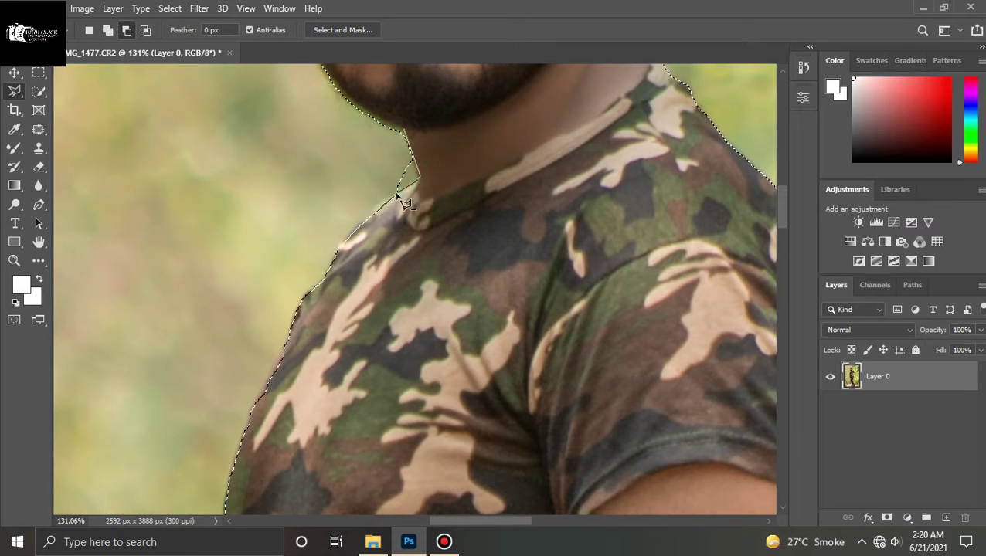
{"action": "scroll", "coordinate": [462, 154], "scroll_direction": "down", "scroll_amount": 5}
{"action": "scroll", "coordinate": [780, 309], "scroll_direction": "down", "scroll_amount": 5}
{"action": "scroll", "coordinate": [780, 309], "scroll_direction": "down", "scroll_amount": 3}
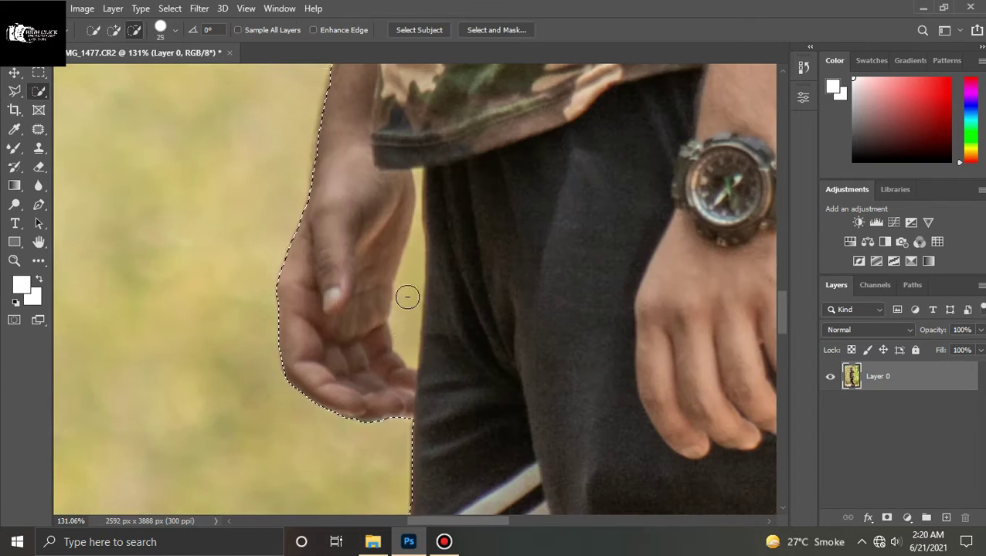
{"action": "left_click", "coordinate": [408, 294]}
{"action": "scroll", "coordinate": [408, 309], "scroll_direction": "down", "scroll_amount": 5}
{"action": "left_click", "coordinate": [406, 438]}
{"action": "scroll", "coordinate": [409, 324], "scroll_direction": "down", "scroll_amount": 5}
{"action": "left_click", "coordinate": [403, 221]}
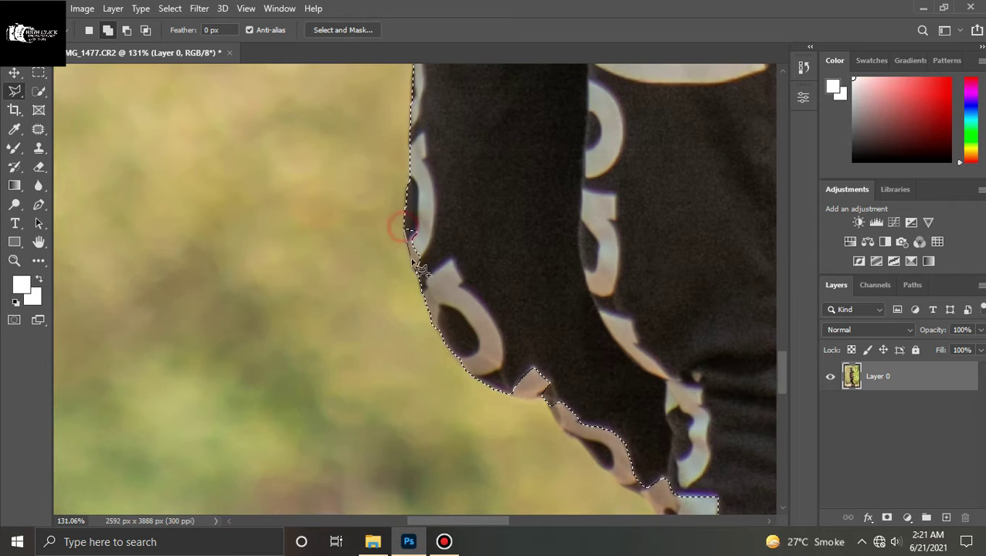
Step: Continue the outline down the trouser leg around the NBK shoe and close the selection
{"action": "scroll", "coordinate": [540, 371], "scroll_direction": "down", "scroll_amount": 5}
{"action": "left_click", "coordinate": [657, 351]}
{"action": "left_click", "coordinate": [685, 447]}
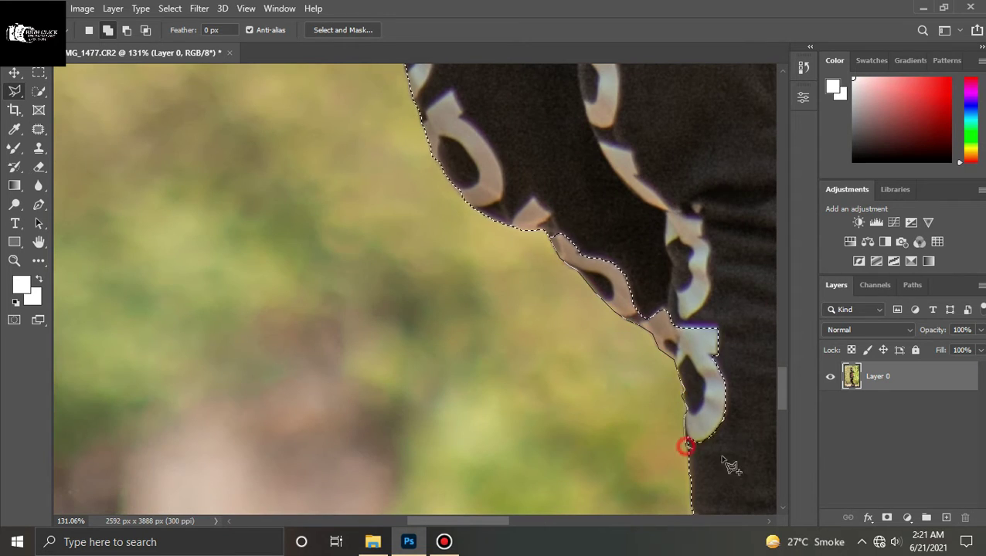
{"action": "scroll", "coordinate": [686, 418], "scroll_direction": "down", "scroll_amount": 5}
{"action": "left_click", "coordinate": [671, 313]}
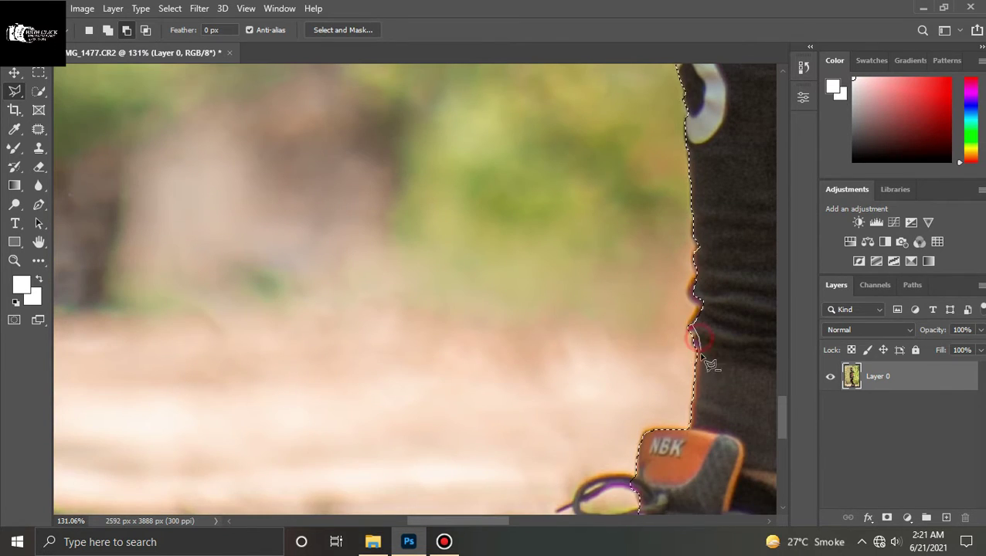
{"action": "scroll", "coordinate": [706, 363], "scroll_direction": "down", "scroll_amount": 5}
{"action": "left_click", "coordinate": [688, 320]}
{"action": "scroll", "coordinate": [700, 331], "scroll_direction": "down", "scroll_amount": 5}
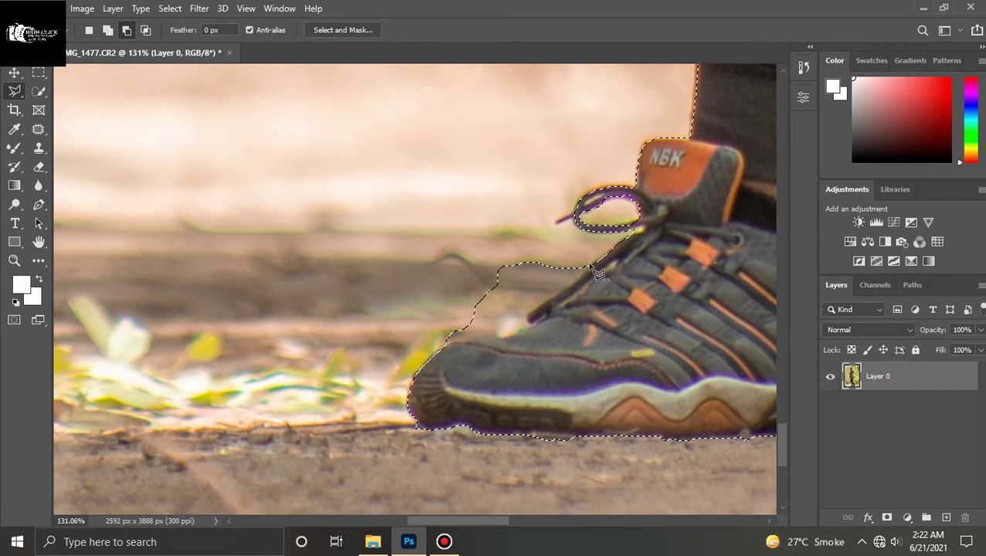
{"action": "scroll", "coordinate": [410, 324], "scroll_direction": "down", "scroll_amount": 3}
{"action": "left_click", "coordinate": [405, 317]}
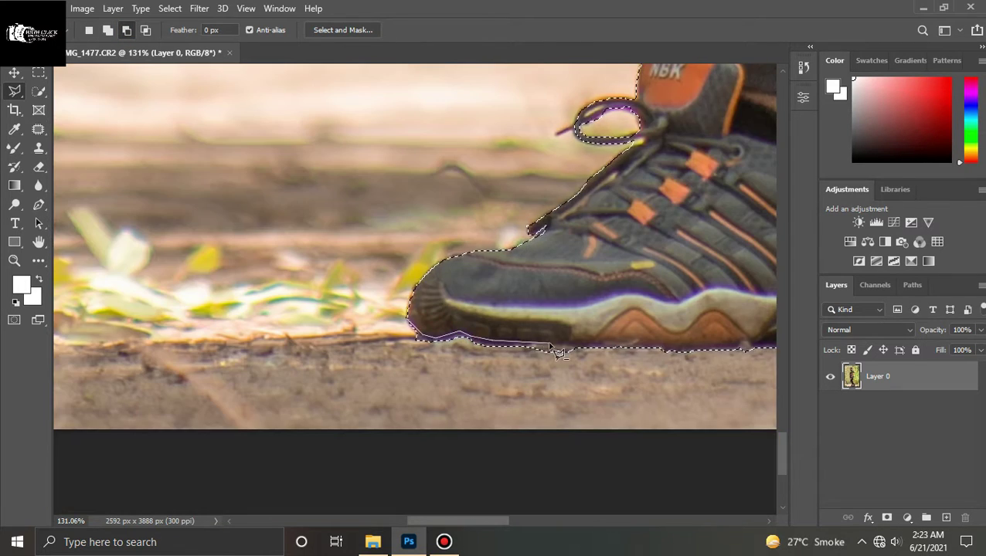
{"action": "scroll", "coordinate": [541, 340], "scroll_direction": "right", "scroll_amount": 5}
{"action": "double_click", "coordinate": [612, 345]}
Step: Zoom out to review the completed selection of the man's whole figure
{"action": "key", "text": "ctrl+minus"}
{"action": "key", "text": "ctrl+minus"}
{"action": "key", "text": "ctrl+minus"}
{"action": "scroll", "coordinate": [420, 201], "scroll_direction": "up", "scroll_amount": 2}
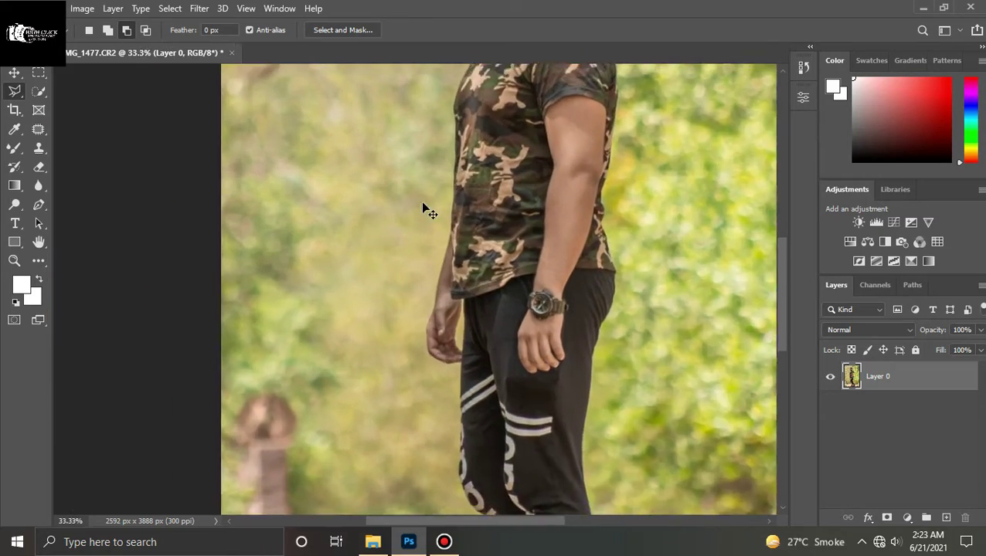
{"action": "scroll", "coordinate": [447, 257], "scroll_direction": "up", "scroll_amount": 2}
{"action": "scroll", "coordinate": [494, 286], "scroll_direction": "up", "scroll_amount": 3}
{"action": "right_click", "coordinate": [521, 251]}
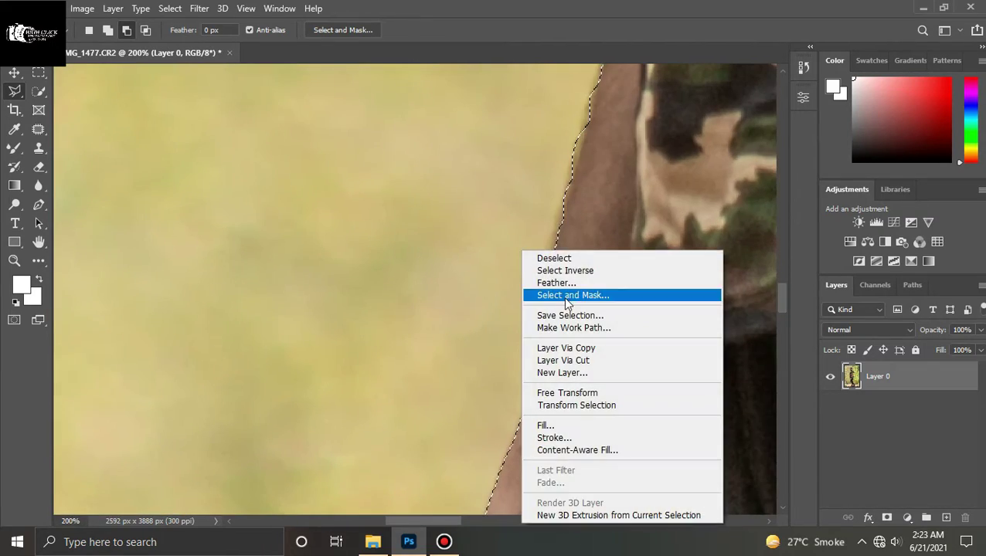
Step: In Select and Mask, refine the selection edge down the man's arm with a smaller Refine Edge Brush
{"action": "left_click", "coordinate": [564, 297]}
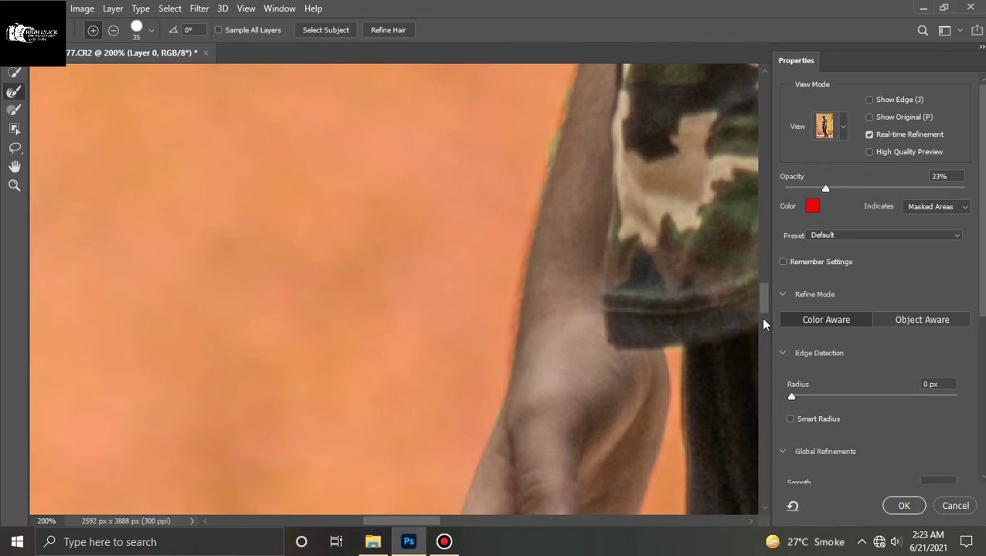
{"action": "left_click_drag", "start_coordinate": [764, 305], "coordinate": [764, 288]}
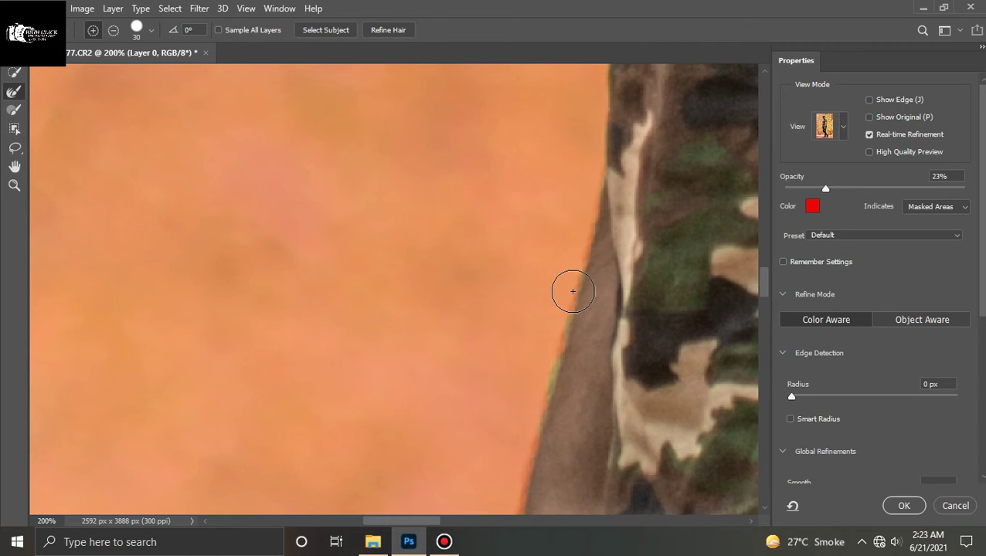
{"action": "key", "text": "bracketleft"}
{"action": "key", "text": "bracketleft"}
{"action": "key", "text": "bracketleft"}
{"action": "left_click_drag", "start_coordinate": [574, 268], "coordinate": [552, 369]}
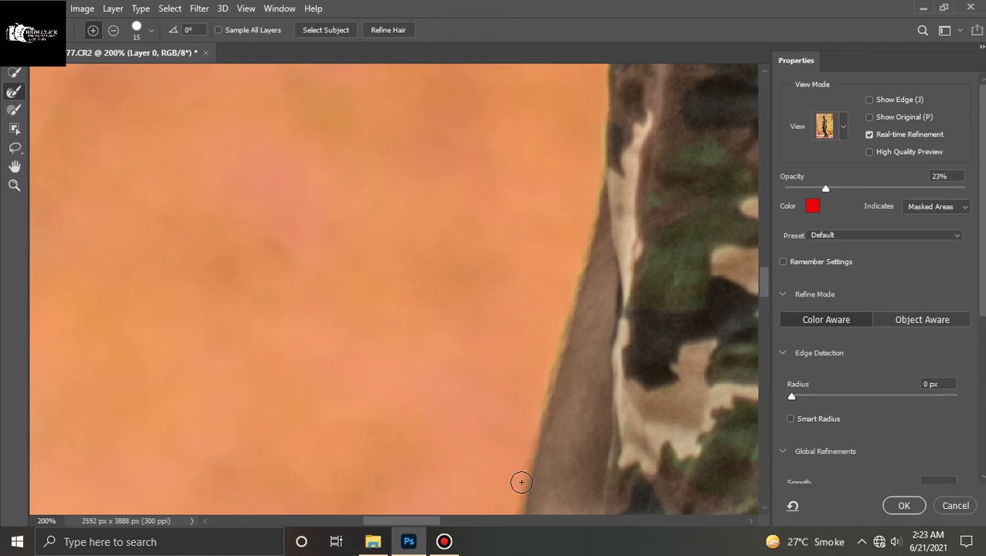
{"action": "left_click_drag", "start_coordinate": [761, 285], "coordinate": [760, 313]}
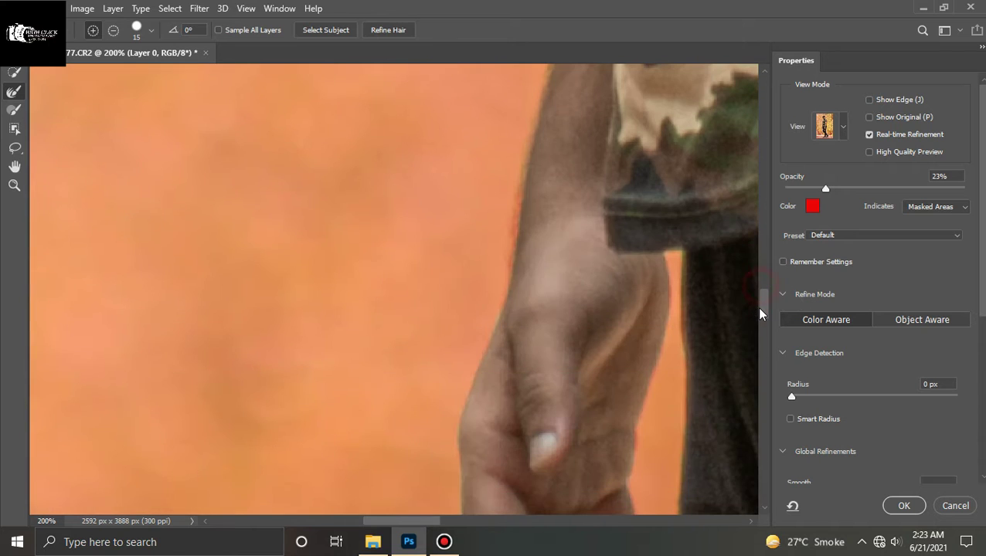
{"action": "left_click_drag", "start_coordinate": [522, 190], "coordinate": [499, 284]}
{"action": "left_click_drag", "start_coordinate": [762, 309], "coordinate": [763, 179]}
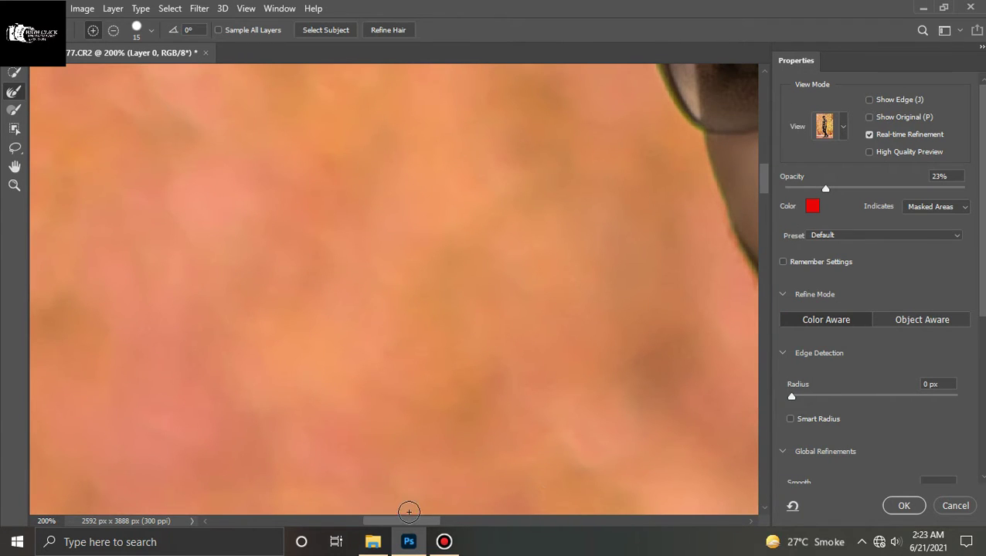
{"action": "left_click_drag", "start_coordinate": [408, 520], "coordinate": [455, 523]}
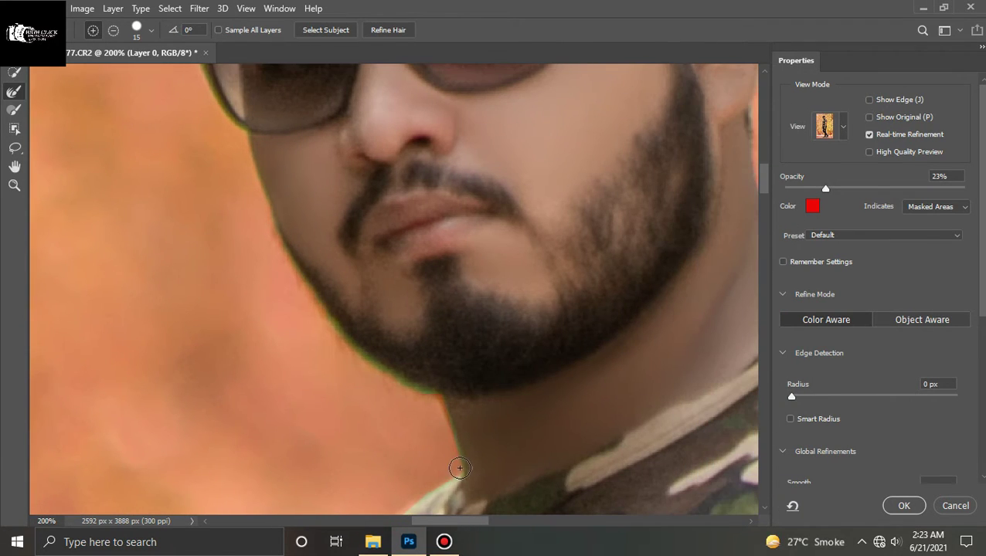
Step: Refine the selection edges along the neck, the jaw and beside the glasses
{"action": "mouse_move", "coordinate": [459, 467]}
{"action": "left_mouse_down"}
{"action": "mouse_move", "coordinate": [439, 413]}
{"action": "mouse_move", "coordinate": [381, 366]}
{"action": "left_mouse_up"}
{"action": "key", "text": "bracketright"}
{"action": "key", "text": "bracketright"}
{"action": "key", "text": "bracketright"}
{"action": "left_click_drag", "start_coordinate": [418, 408], "coordinate": [260, 199]}
{"action": "scroll", "coordinate": [767, 184], "scroll_direction": "up", "scroll_amount": 2}
{"action": "key", "text": "ctrl+minus"}
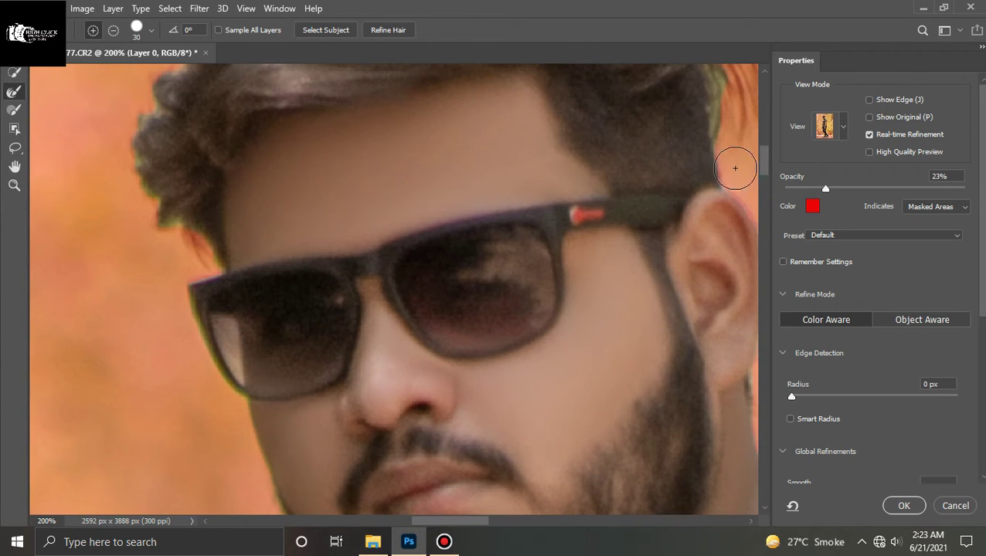
{"action": "scroll", "coordinate": [579, 164], "scroll_direction": "down", "scroll_amount": 2}
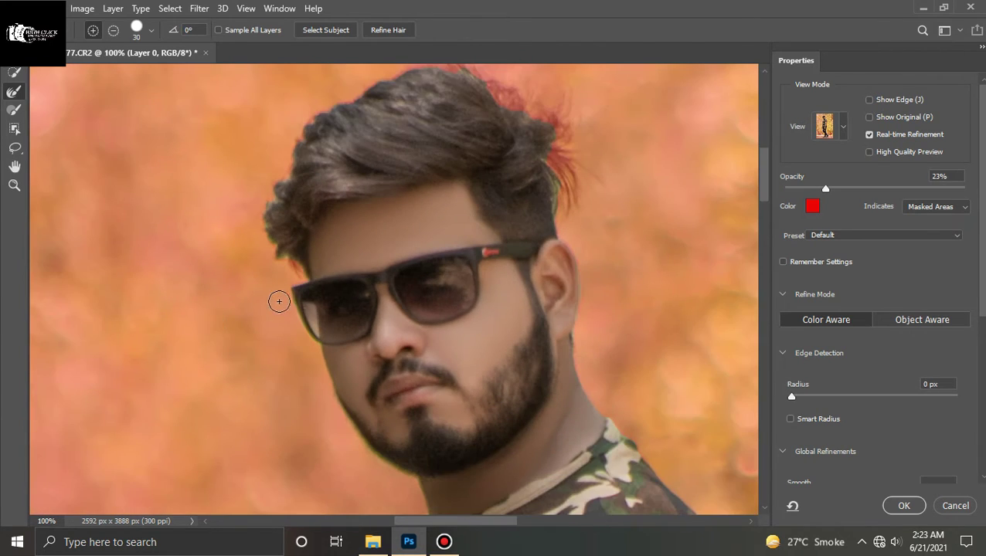
{"action": "left_click_drag", "start_coordinate": [292, 303], "coordinate": [294, 303]}
Step: Refine the hair, ear and left-glasses edges of the head outline
{"action": "left_click_drag", "start_coordinate": [310, 114], "coordinate": [283, 137]}
{"action": "left_click_drag", "start_coordinate": [386, 83], "coordinate": [398, 71]}
{"action": "left_click_drag", "start_coordinate": [576, 340], "coordinate": [579, 360]}
{"action": "left_click_drag", "start_coordinate": [557, 219], "coordinate": [580, 244]}
{"action": "mouse_move", "coordinate": [287, 298]}
{"action": "left_mouse_down"}
{"action": "mouse_move", "coordinate": [316, 333]}
{"action": "mouse_move", "coordinate": [335, 393]}
{"action": "left_mouse_up"}
Step: Accept the refined selection and zoom in on the sunglasses and shirt edges
{"action": "left_click", "coordinate": [906, 507]}
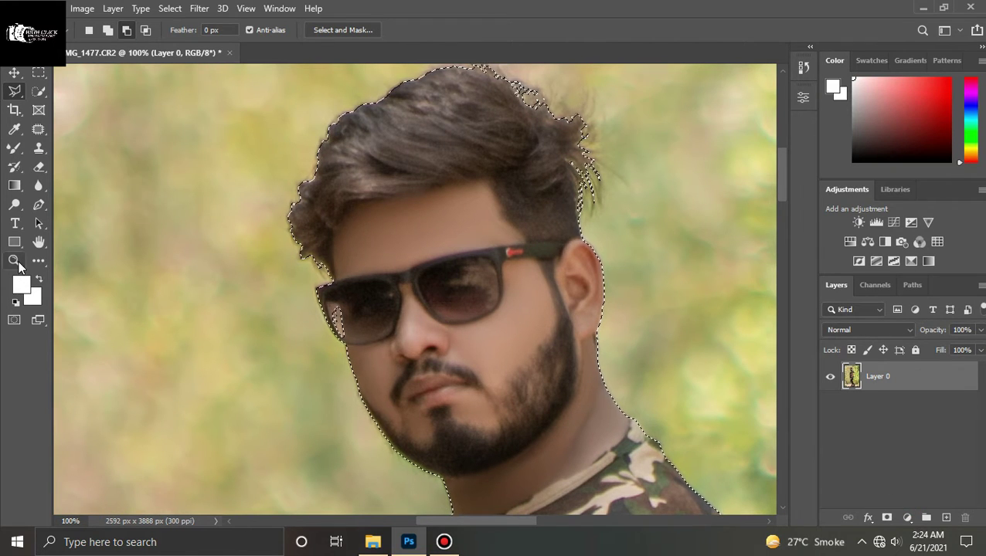
{"action": "key", "text": "z"}
{"action": "left_click_drag", "start_coordinate": [325, 326], "coordinate": [386, 334]}
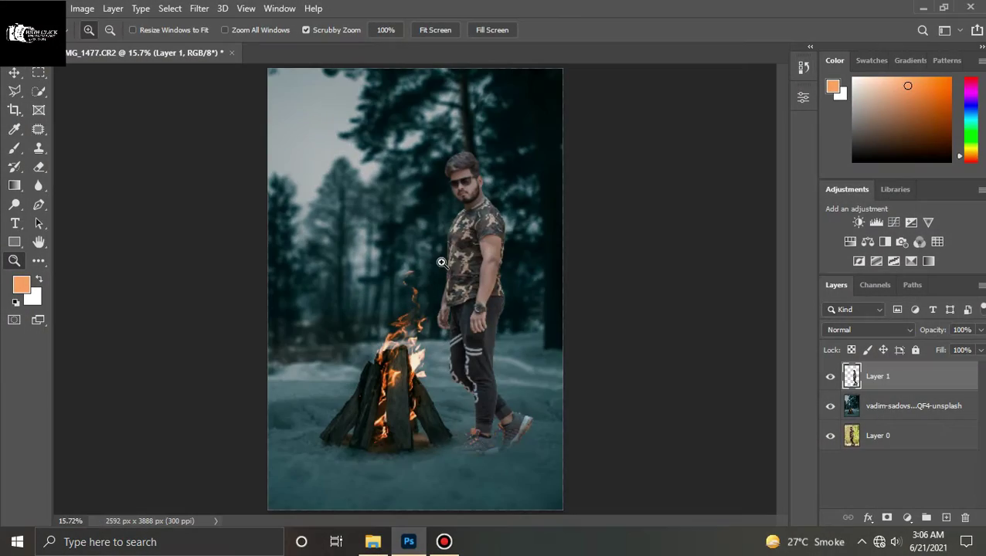
{"action": "left_click_drag", "start_coordinate": [441, 263], "coordinate": [612, 286]}
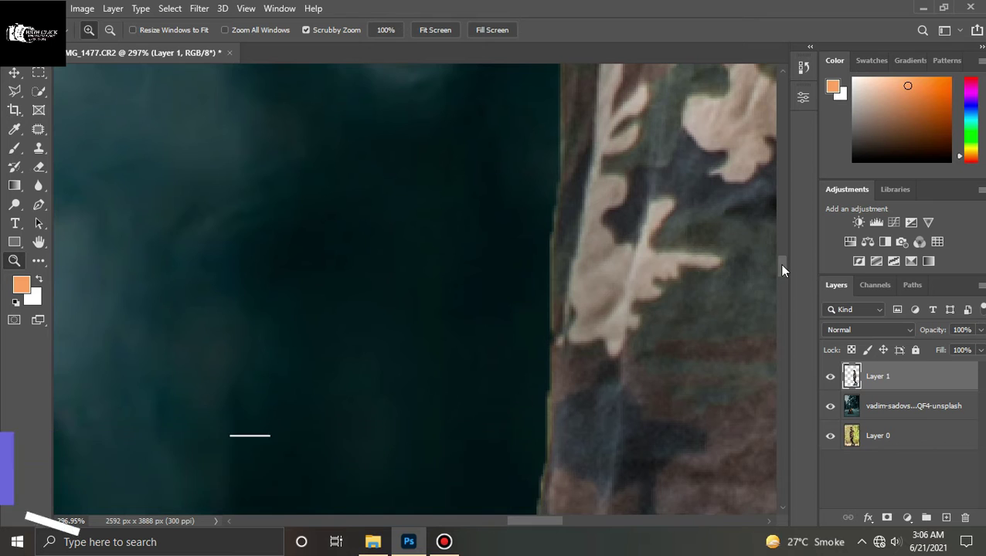
Step: On a new layer, paint an orange brush stroke along the edge of the man's arm
{"action": "left_click_drag", "start_coordinate": [781, 267], "coordinate": [784, 293]}
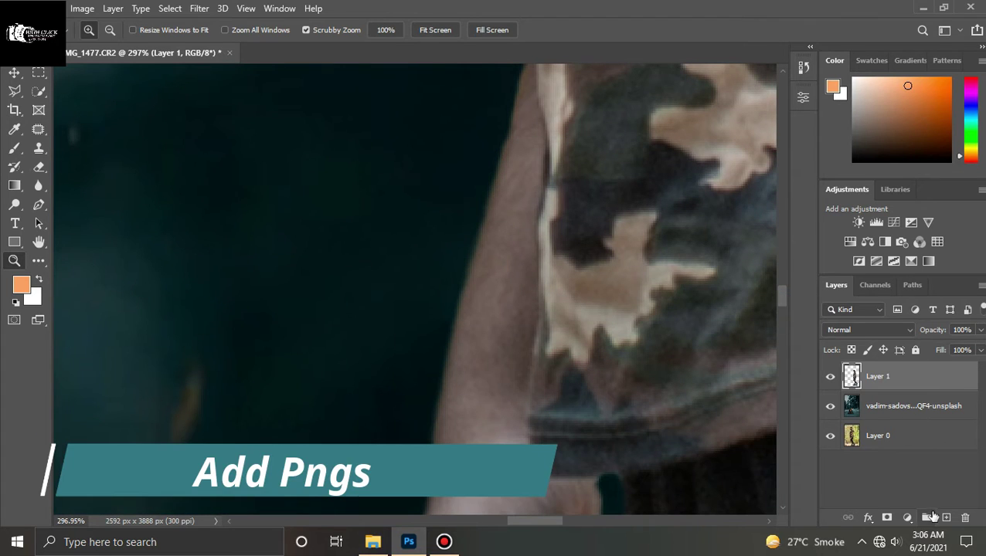
{"action": "left_click", "coordinate": [944, 517]}
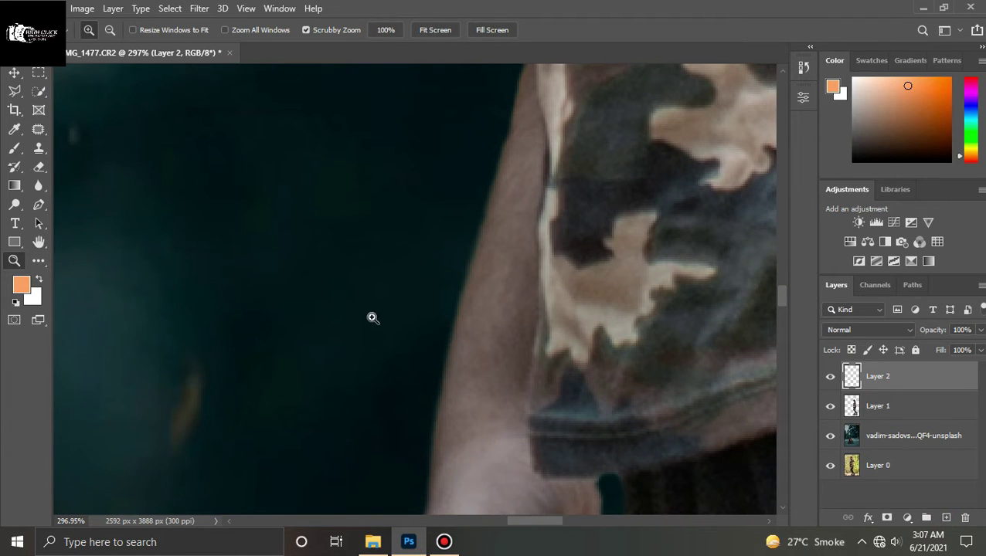
{"action": "key", "text": "b"}
{"action": "mouse_move", "coordinate": [528, 93]}
{"action": "left_mouse_down"}
{"action": "mouse_move", "coordinate": [528, 176]}
{"action": "mouse_move", "coordinate": [495, 347]}
{"action": "mouse_move", "coordinate": [524, 314]}
{"action": "mouse_move", "coordinate": [479, 502]}
{"action": "left_mouse_up"}
{"action": "key", "text": "ctrl+minus"}
{"action": "scroll", "coordinate": [768, 260], "scroll_direction": "down", "scroll_amount": 3}
{"action": "mouse_move", "coordinate": [480, 78]}
{"action": "left_mouse_down"}
{"action": "mouse_move", "coordinate": [437, 125]}
{"action": "mouse_move", "coordinate": [451, 282]}
{"action": "mouse_move", "coordinate": [502, 132]}
{"action": "mouse_move", "coordinate": [391, 277]}
{"action": "mouse_move", "coordinate": [458, 389]}
{"action": "mouse_move", "coordinate": [425, 266]}
{"action": "mouse_move", "coordinate": [457, 148]}
{"action": "left_mouse_up"}
{"action": "scroll", "coordinate": [781, 340], "scroll_direction": "down", "scroll_amount": 5}
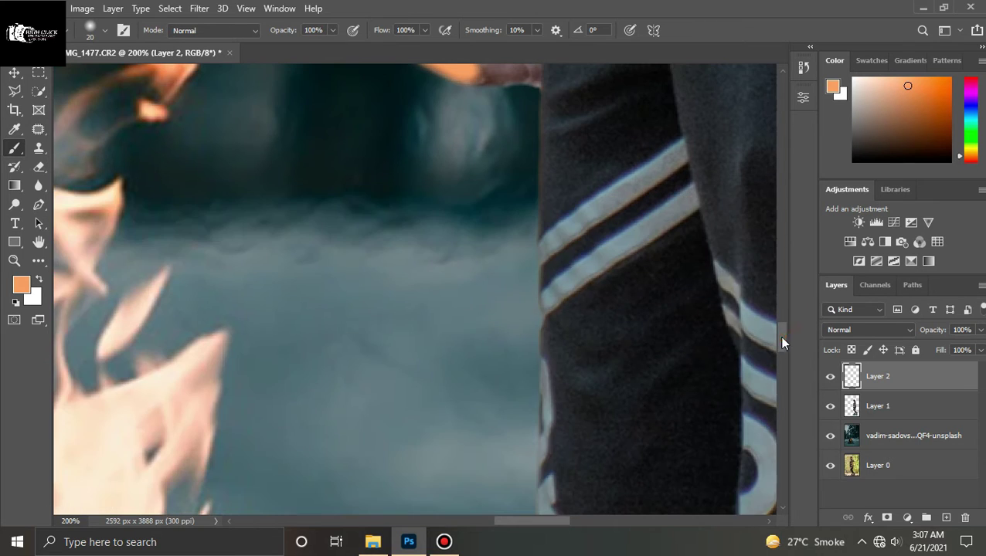
Step: Paint a wider orange stroke down the sleeve edge, redoing one misplaced stroke
{"action": "key", "text": "bracketright"}
{"action": "key", "text": "bracketright"}
{"action": "key", "text": "bracketright"}
{"action": "mouse_move", "coordinate": [554, 99]}
{"action": "left_mouse_down"}
{"action": "mouse_move", "coordinate": [568, 246]}
{"action": "mouse_move", "coordinate": [566, 455]}
{"action": "left_mouse_up"}
{"action": "left_click_drag", "start_coordinate": [618, 116], "coordinate": [611, 456]}
{"action": "key", "text": "ctrl+z"}
{"action": "scroll", "coordinate": [782, 340], "scroll_direction": "up", "scroll_amount": 3}
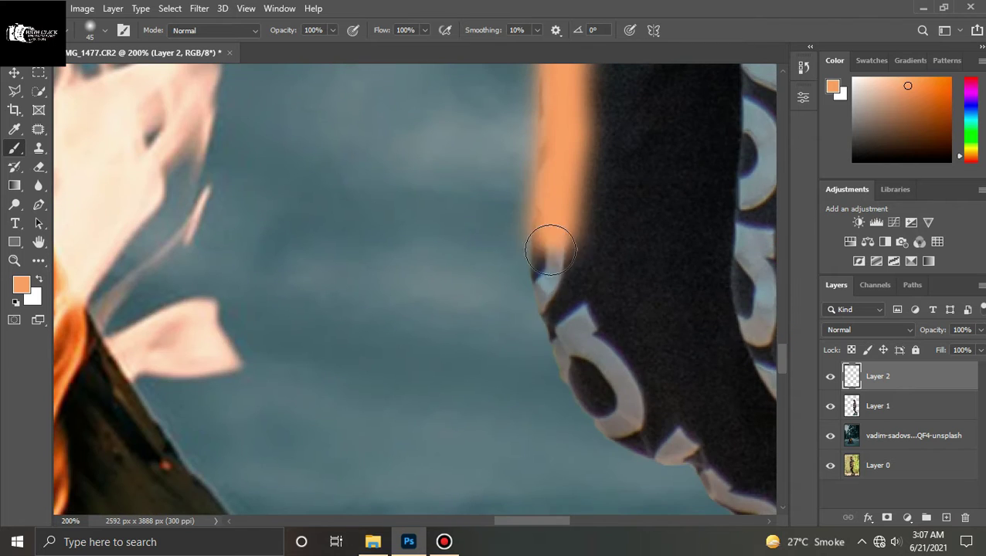
{"action": "left_click_drag", "start_coordinate": [550, 247], "coordinate": [572, 483]}
{"action": "scroll", "coordinate": [572, 484], "scroll_direction": "down", "scroll_amount": 5}
Step: Extend the orange glow stroke down the trouser leg to the shoe
{"action": "mouse_move", "coordinate": [444, 155]}
{"action": "left_mouse_down"}
{"action": "mouse_move", "coordinate": [575, 280]}
{"action": "mouse_move", "coordinate": [638, 462]}
{"action": "left_mouse_up"}
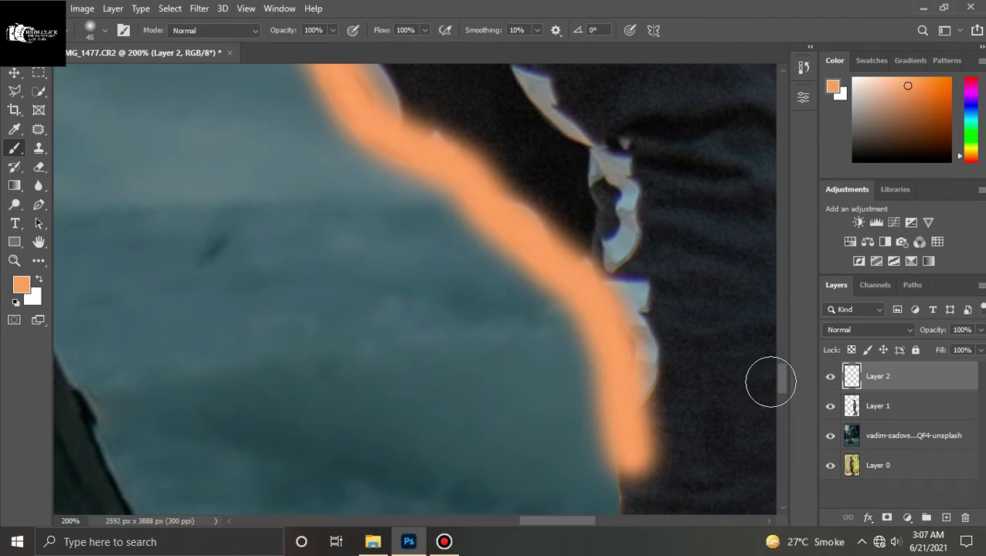
{"action": "scroll", "coordinate": [770, 385], "scroll_direction": "down", "scroll_amount": 5}
{"action": "left_click_drag", "start_coordinate": [649, 202], "coordinate": [638, 456]}
{"action": "left_click_drag", "start_coordinate": [611, 406], "coordinate": [578, 447]}
{"action": "scroll", "coordinate": [781, 411], "scroll_direction": "down", "scroll_amount": 5}
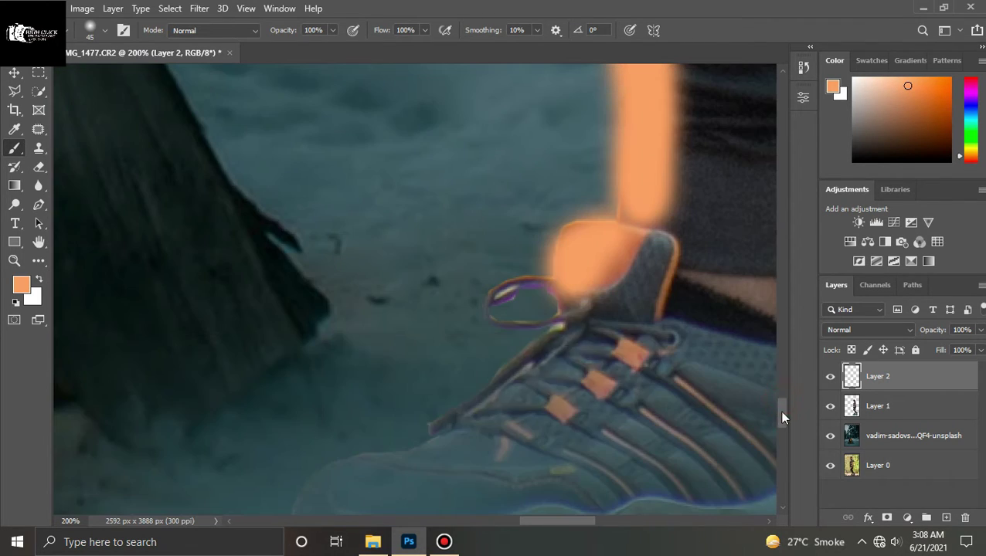
{"action": "mouse_move", "coordinate": [581, 263]}
{"action": "left_mouse_down"}
{"action": "mouse_move", "coordinate": [462, 407]}
{"action": "mouse_move", "coordinate": [329, 481]}
{"action": "left_mouse_up"}
{"action": "scroll", "coordinate": [771, 374], "scroll_direction": "down", "scroll_amount": 5}
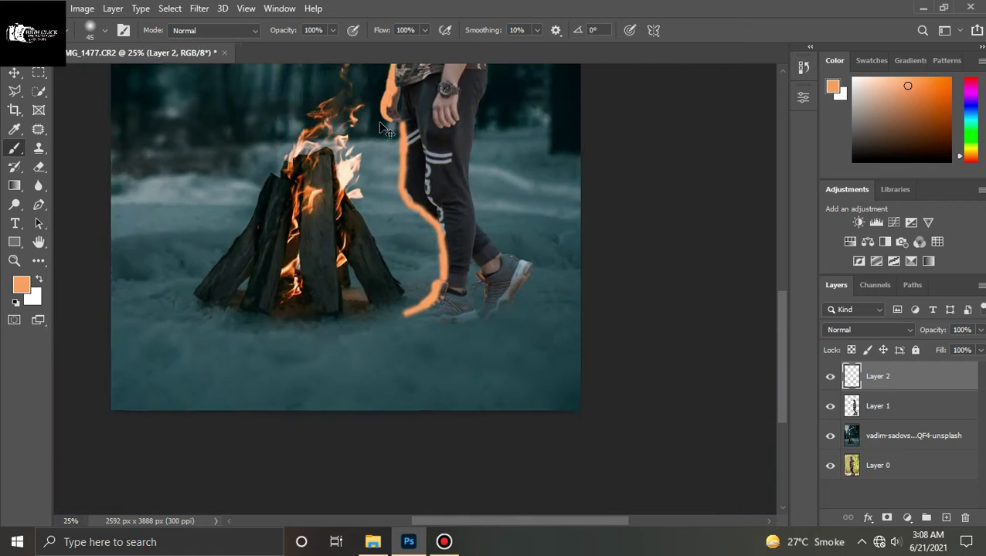
{"action": "scroll", "coordinate": [378, 121], "scroll_direction": "down", "scroll_amount": 1}
Step: On another new layer, brush extra orange along the trouser edge
{"action": "left_click", "coordinate": [945, 517]}
{"action": "key", "text": "bracketright"}
{"action": "key", "text": "bracketright"}
{"action": "key", "text": "bracketright"}
{"action": "left_click_drag", "start_coordinate": [411, 183], "coordinate": [411, 215]}
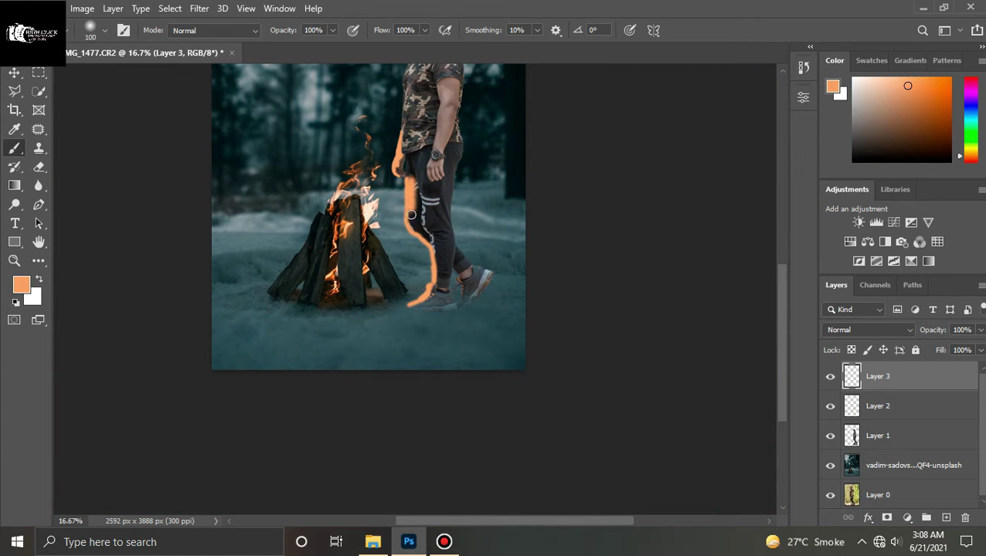
{"action": "left_click_drag", "start_coordinate": [433, 255], "coordinate": [436, 272]}
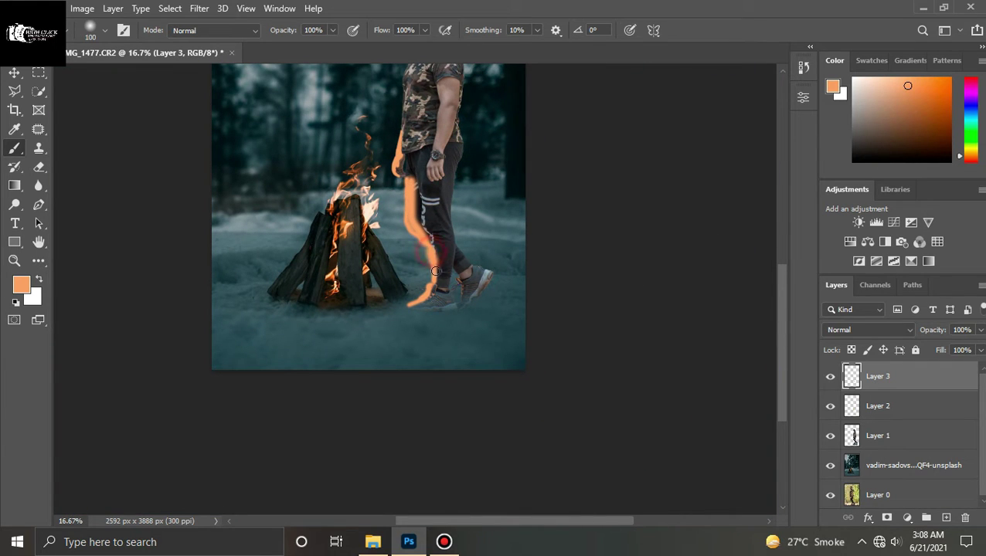
Step: Set both Layer 2 and Layer 3 to the Soft Light blend mode
{"action": "left_click", "coordinate": [890, 420]}
{"action": "left_click", "coordinate": [846, 331]}
{"action": "left_click", "coordinate": [841, 356]}
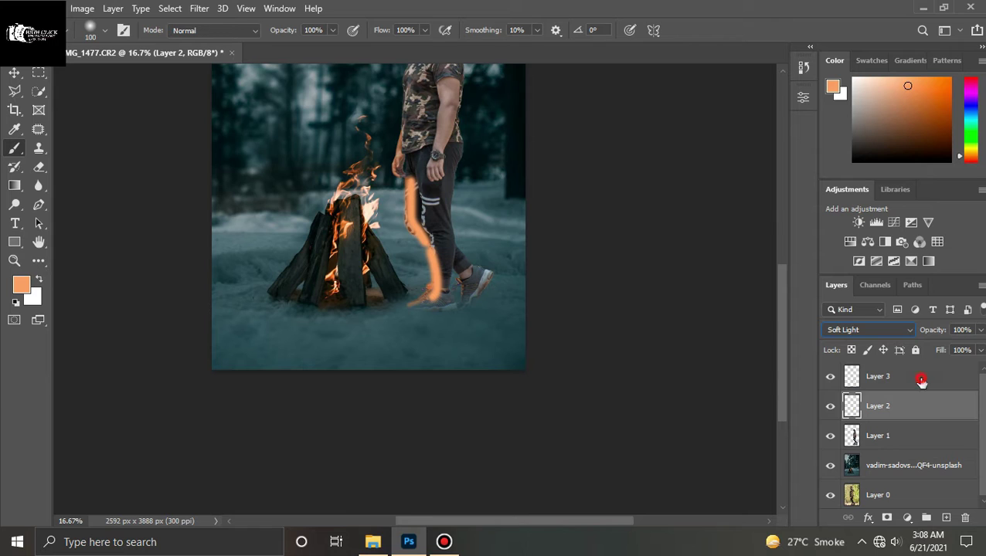
{"action": "left_click", "coordinate": [921, 380]}
{"action": "left_click", "coordinate": [888, 331]}
{"action": "left_click", "coordinate": [840, 354]}
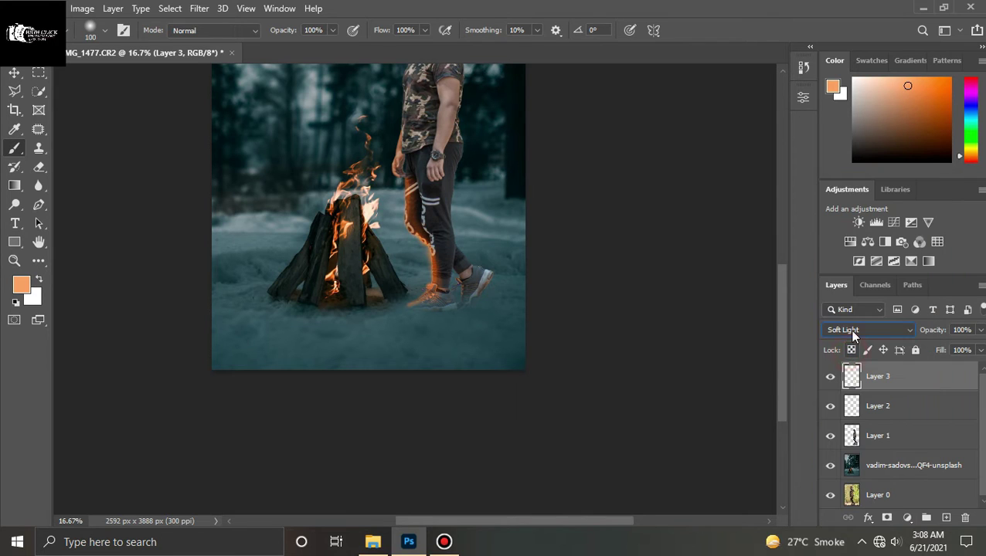
Step: Lower Layer 2's opacity to 35% and toggle it to compare the glow on the legs
{"action": "left_click", "coordinate": [891, 407]}
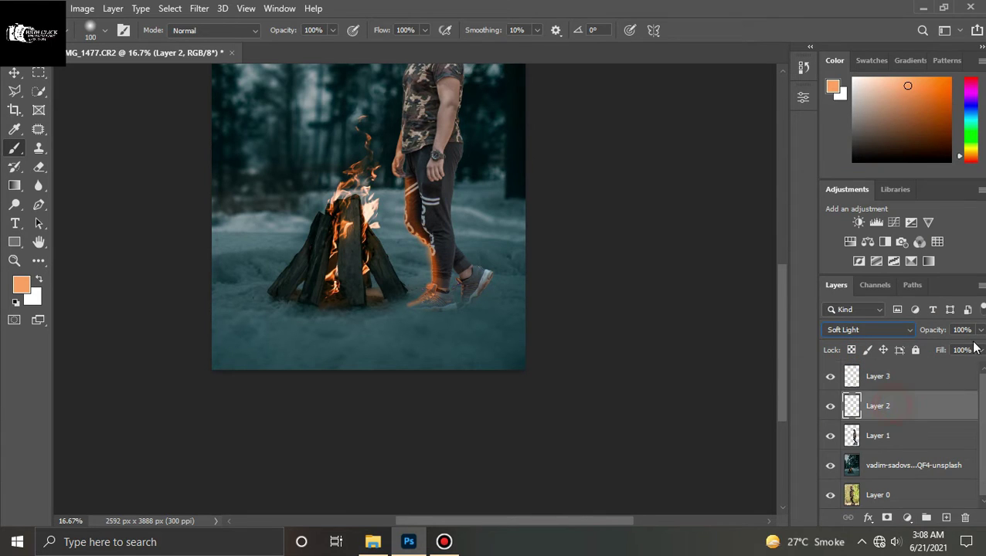
{"action": "left_click", "coordinate": [979, 330]}
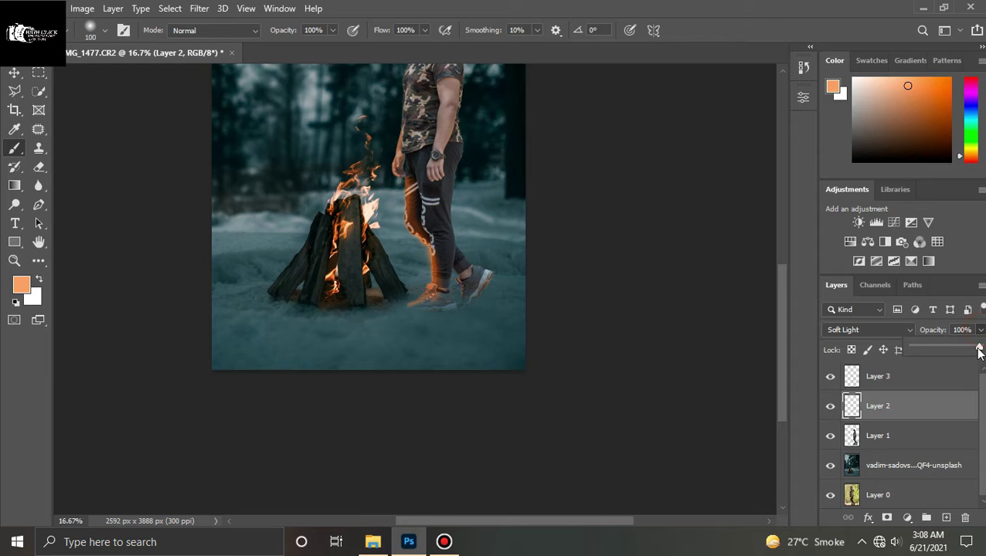
{"action": "left_click", "coordinate": [936, 348]}
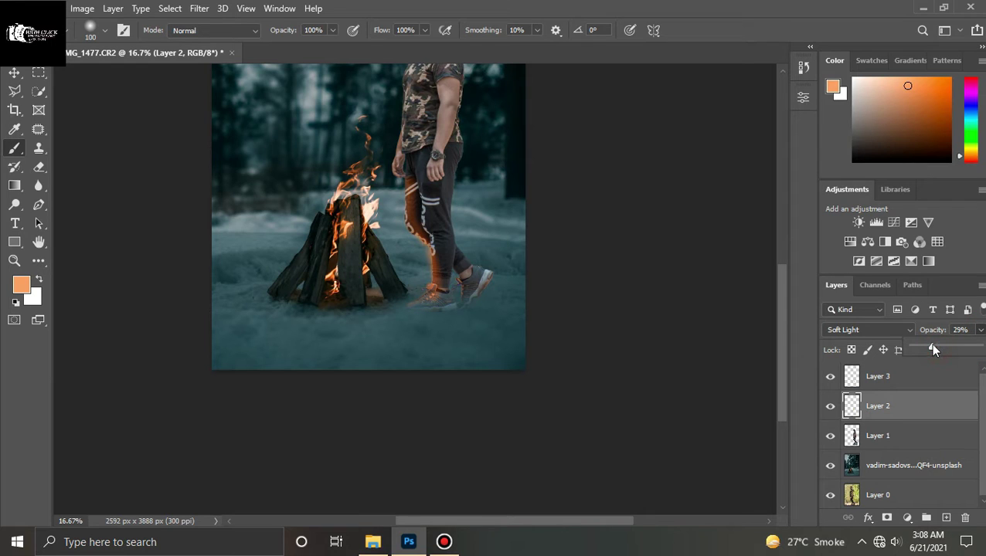
{"action": "key", "text": "z"}
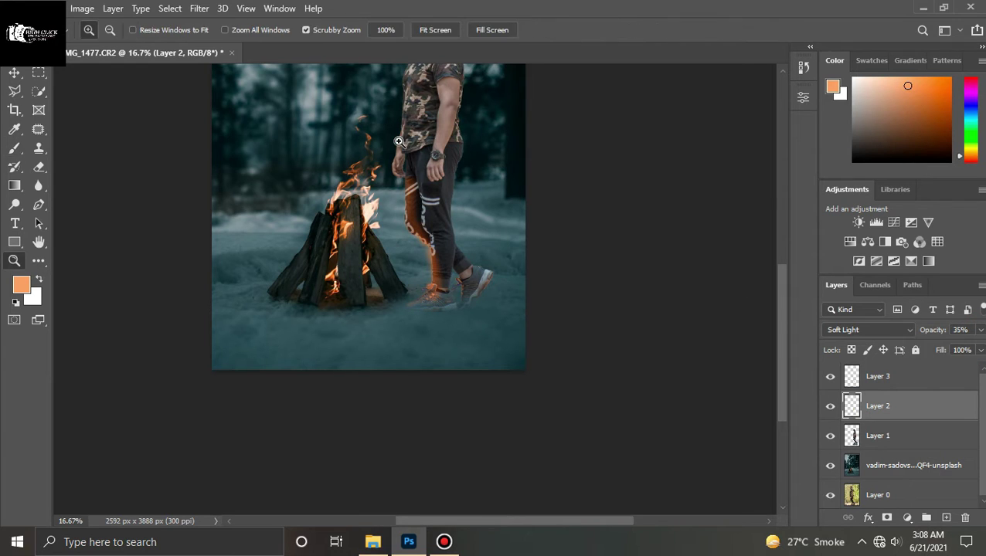
{"action": "left_click_drag", "start_coordinate": [402, 163], "coordinate": [477, 152]}
{"action": "left_click", "coordinate": [831, 407]}
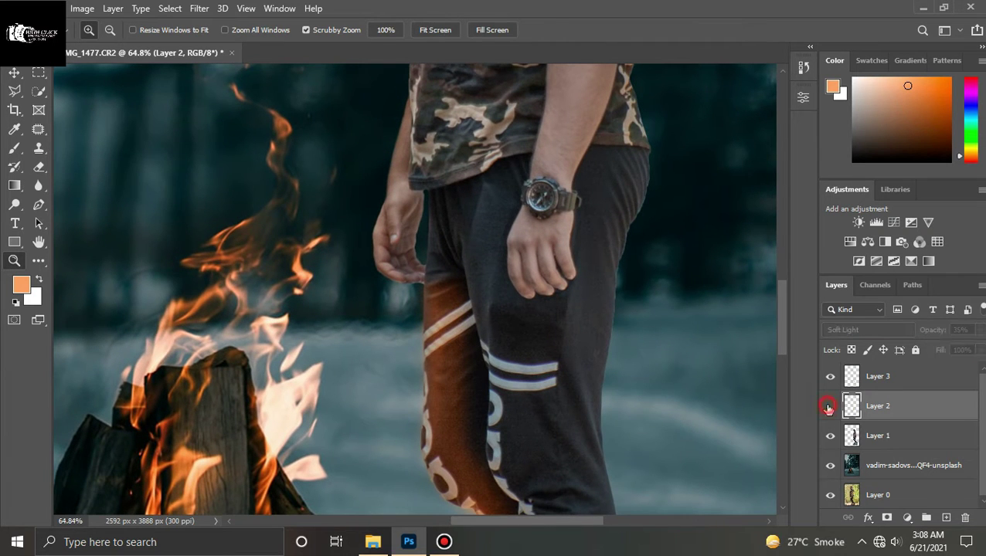
{"action": "left_click", "coordinate": [830, 408]}
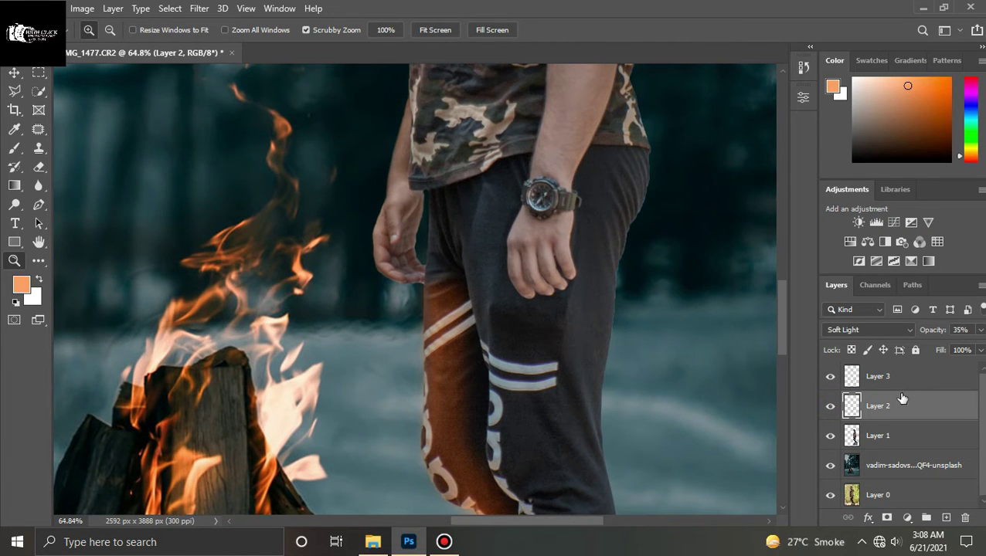
Step: Lower Layer 3's opacity to 14% and view the whole image
{"action": "left_click", "coordinate": [914, 376]}
{"action": "left_click_drag", "start_coordinate": [981, 330], "coordinate": [962, 352]}
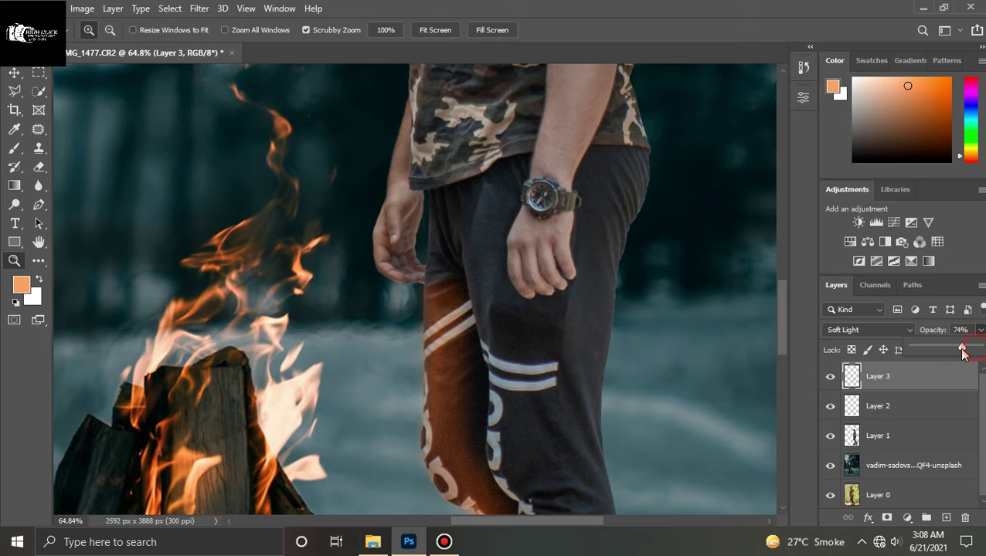
{"action": "left_click", "coordinate": [901, 410]}
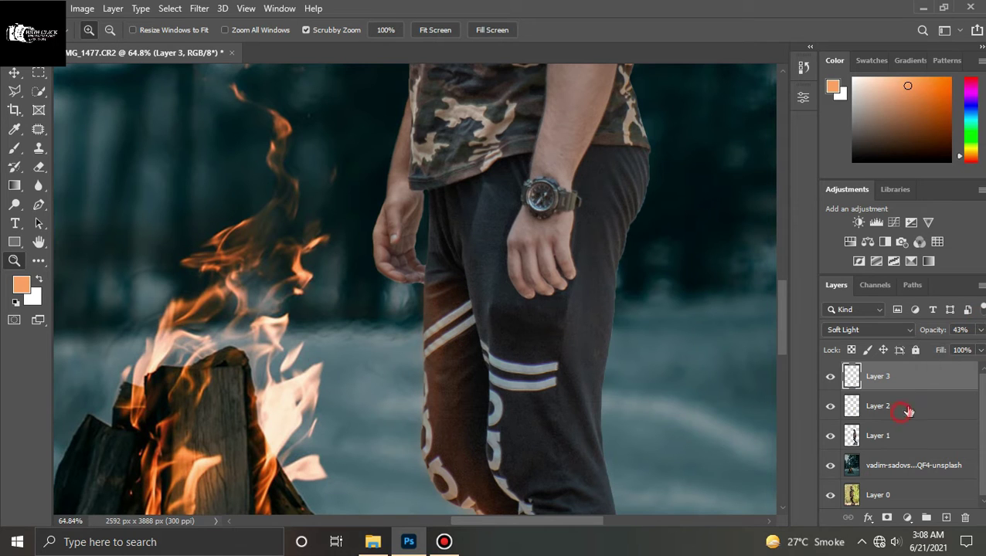
{"action": "left_click", "coordinate": [944, 379]}
{"action": "left_click", "coordinate": [980, 330]}
{"action": "left_click_drag", "start_coordinate": [924, 346], "coordinate": [922, 347]}
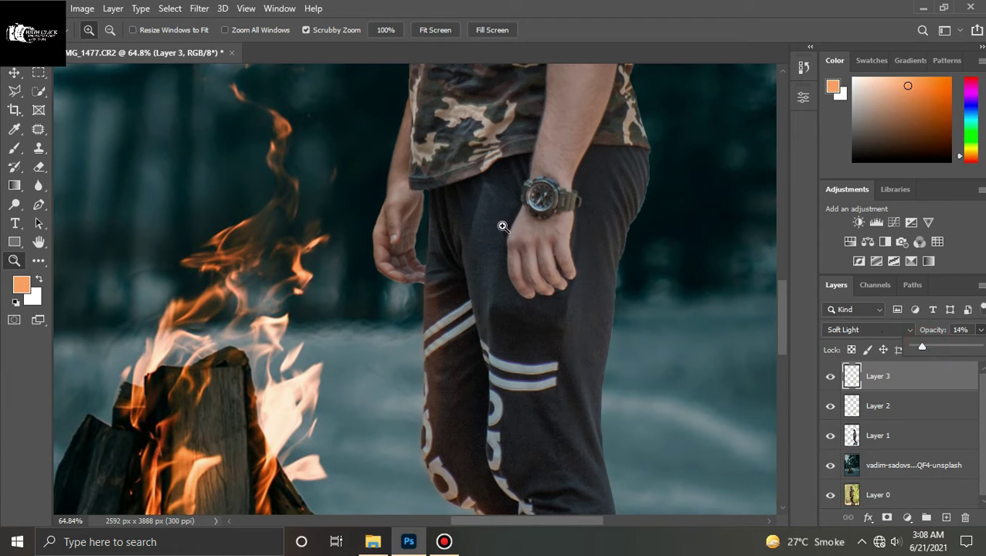
{"action": "key", "text": "ctrl+minus"}
{"action": "key", "text": "ctrl+minus"}
{"action": "key", "text": "ctrl+minus"}
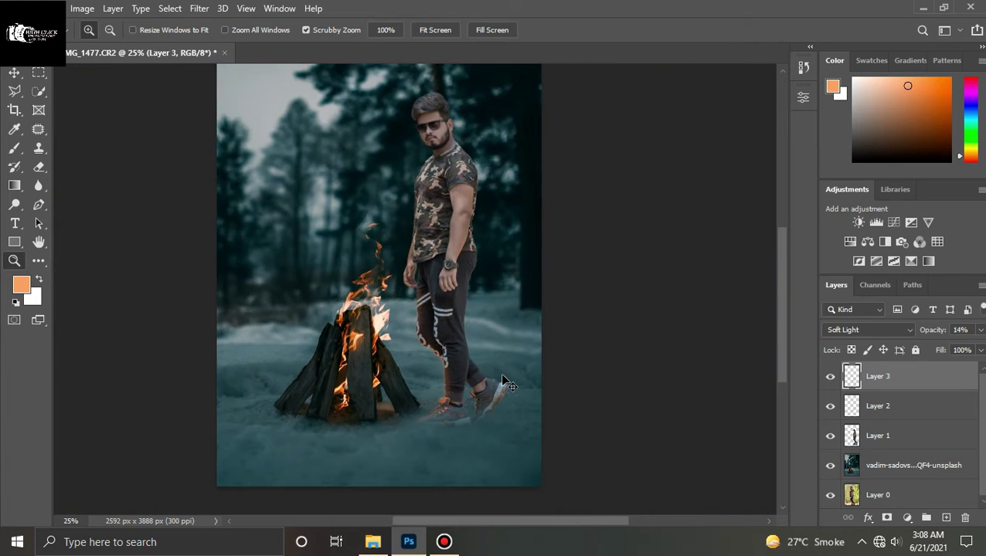
{"action": "key", "text": "ctrl+minus"}
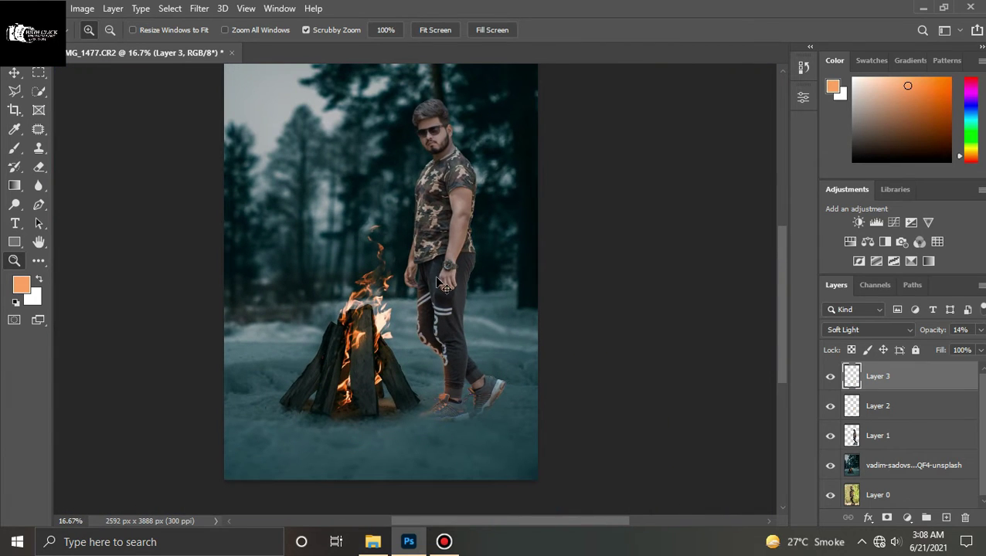
{"action": "key", "text": "ctrl+plus"}
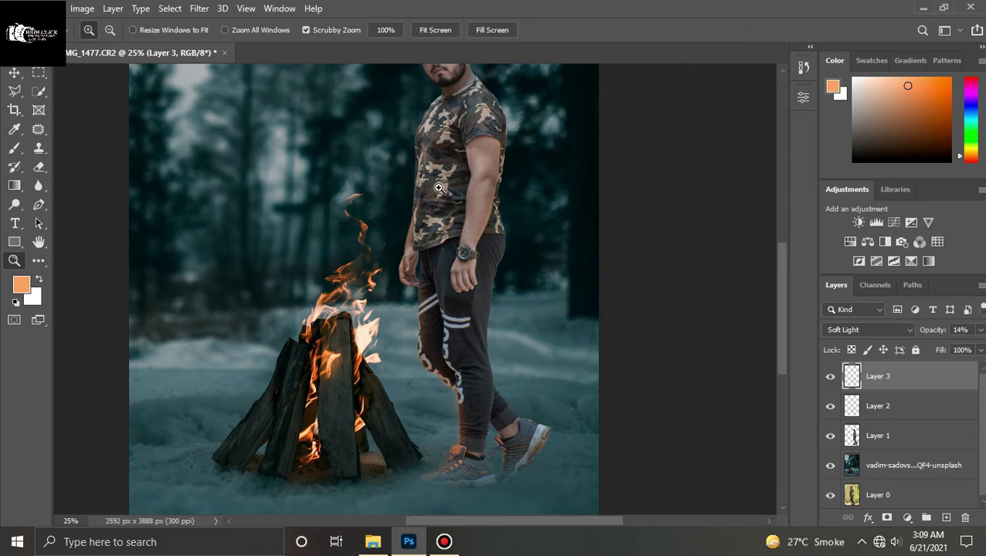
{"action": "key", "text": "ctrl+minus"}
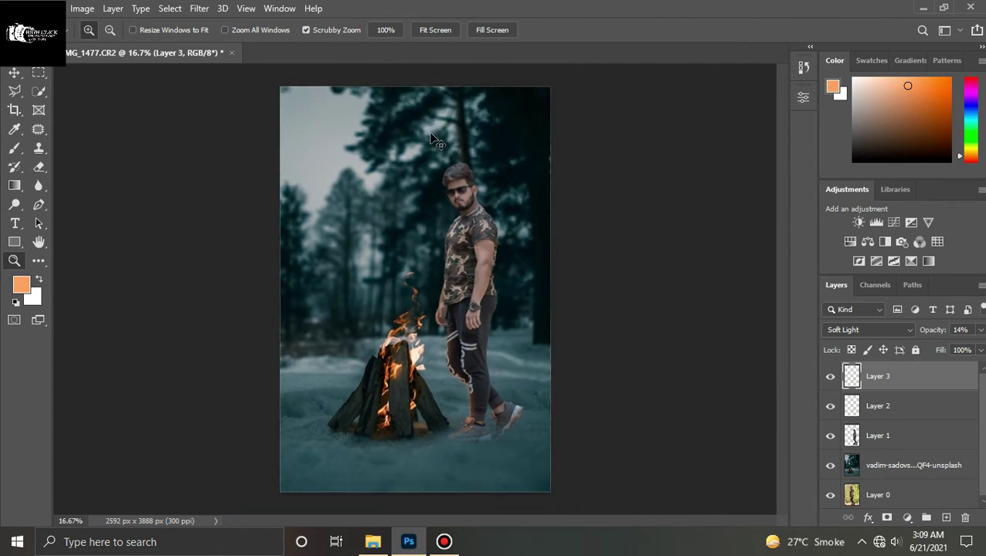
{"action": "key", "text": "ctrl+minus"}
Step: Place the Flying-Particals-png image, stretch it wider and commit the placement
{"action": "key", "text": "ctrl+plus"}
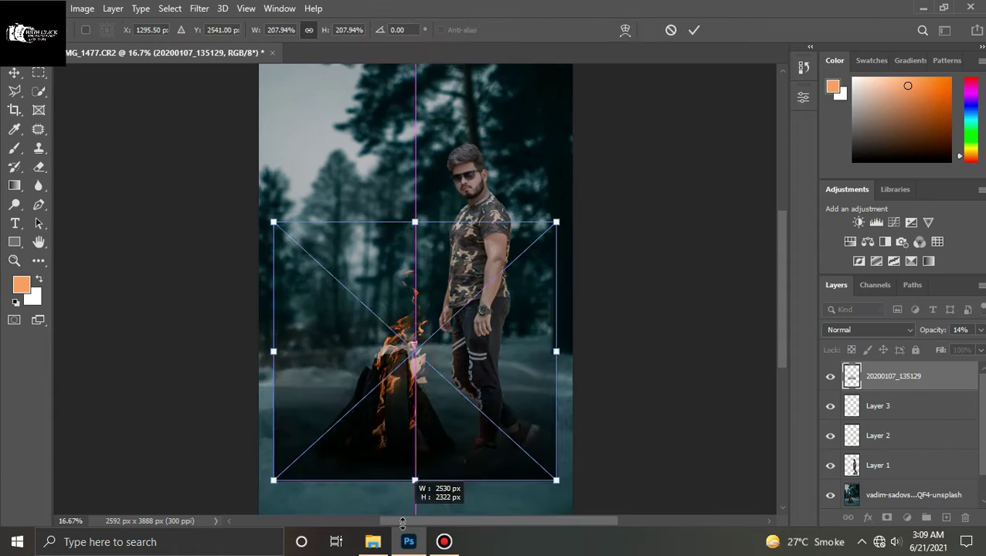
{"action": "left_click_drag", "start_coordinate": [416, 444], "coordinate": [412, 493]}
{"action": "key", "text": "Return"}
{"action": "key", "text": "z"}
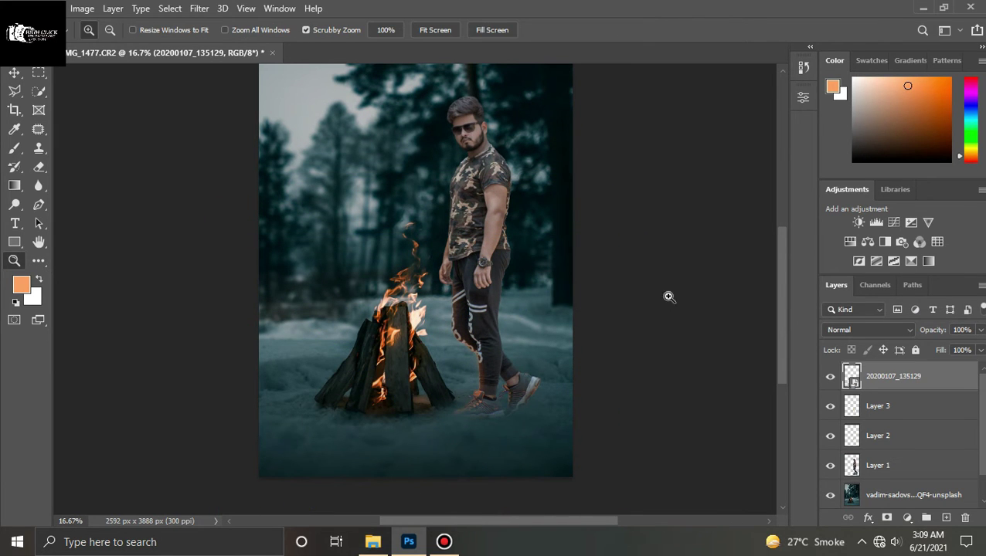
{"action": "left_click_drag", "start_coordinate": [779, 308], "coordinate": [794, 273]}
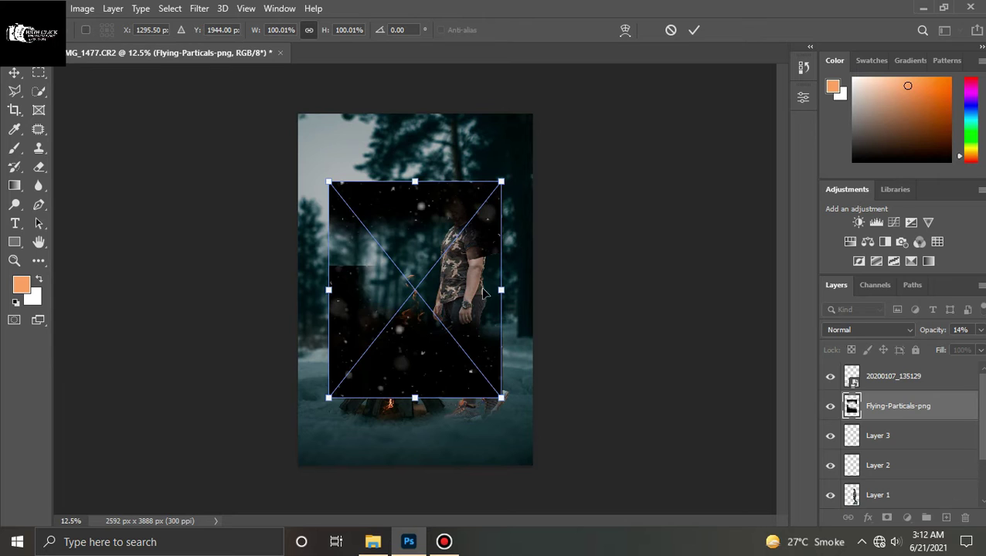
{"action": "mouse_move", "coordinate": [502, 289]}
{"action": "left_mouse_down"}
{"action": "mouse_move", "coordinate": [607, 291]}
{"action": "mouse_move", "coordinate": [519, 314]}
{"action": "mouse_move", "coordinate": [491, 307]}
{"action": "left_mouse_up"}
{"action": "key", "text": "Return"}
Step: Set Flying-Particals-png to Screen and enlarge the Gggghhhhht-1 (1) overlay at the top-left
{"action": "key", "text": "e"}
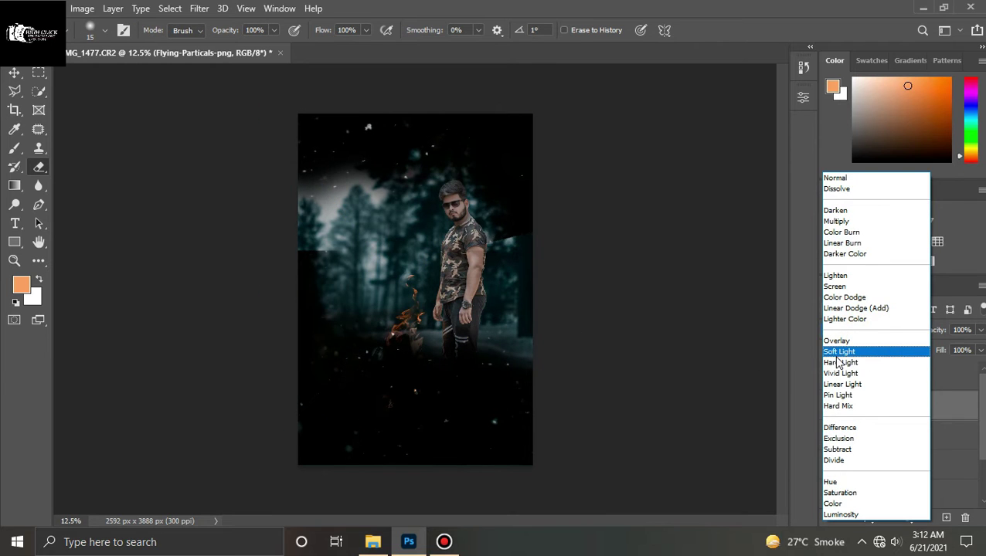
{"action": "left_click", "coordinate": [839, 287]}
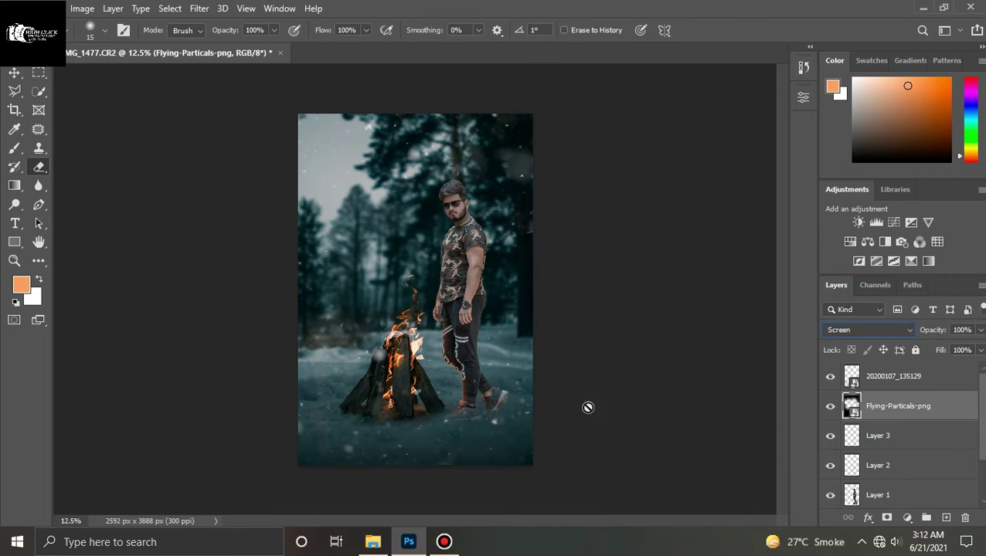
{"action": "mouse_move", "coordinate": [425, 495]}
{"action": "left_mouse_down"}
{"action": "mouse_move", "coordinate": [425, 298]}
{"action": "mouse_move", "coordinate": [340, 160]}
{"action": "left_mouse_up"}
{"action": "mouse_move", "coordinate": [334, 229]}
{"action": "left_mouse_down"}
{"action": "mouse_move", "coordinate": [387, 434]}
{"action": "mouse_move", "coordinate": [387, 501]}
{"action": "left_mouse_up"}
Step: Enlarge the black particle layer, shift it right, and set its blend mode to Screen
{"action": "left_click_drag", "start_coordinate": [355, 408], "coordinate": [394, 408]}
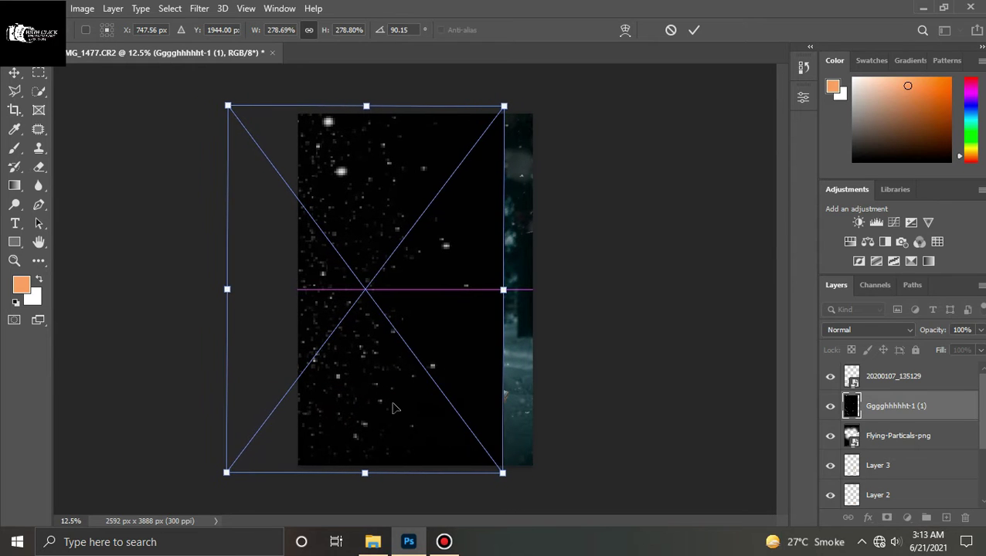
{"action": "key", "text": "Return"}
{"action": "key", "text": "e"}
{"action": "left_click", "coordinate": [844, 337]}
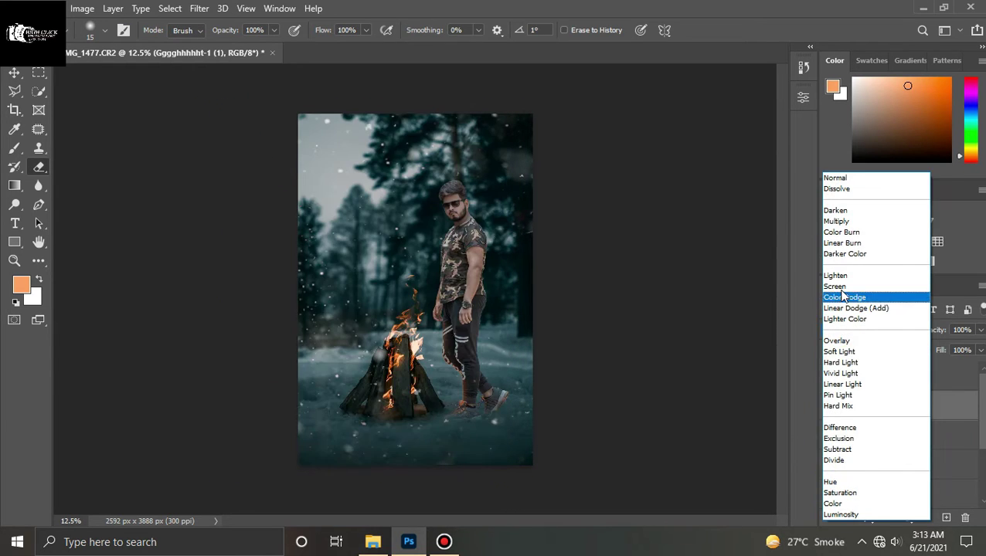
{"action": "left_click", "coordinate": [843, 307]}
Step: Apply a 15.3 pixel Gaussian Blur to the particle layer
{"action": "left_click", "coordinate": [200, 8]}
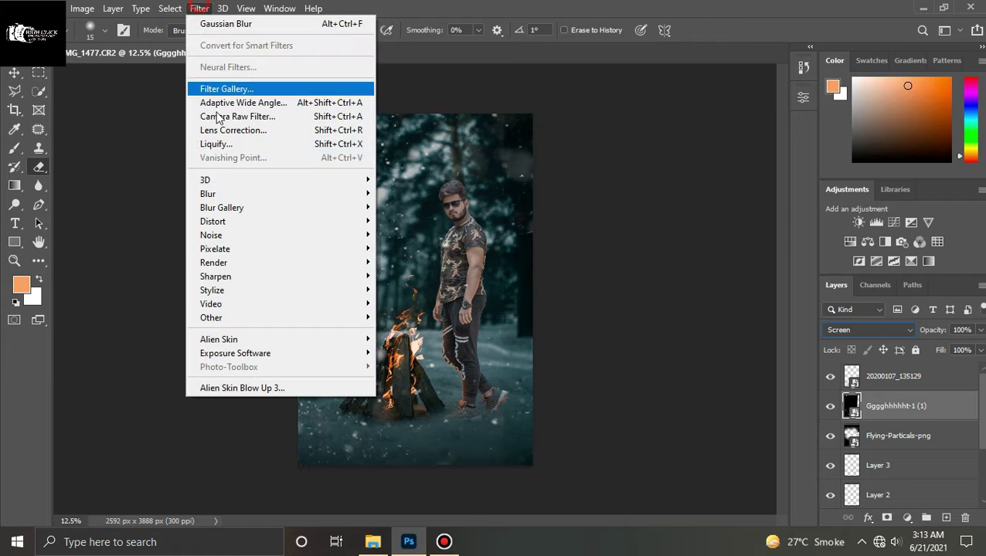
{"action": "mouse_move", "coordinate": [208, 194]}
{"action": "left_click", "coordinate": [410, 248]}
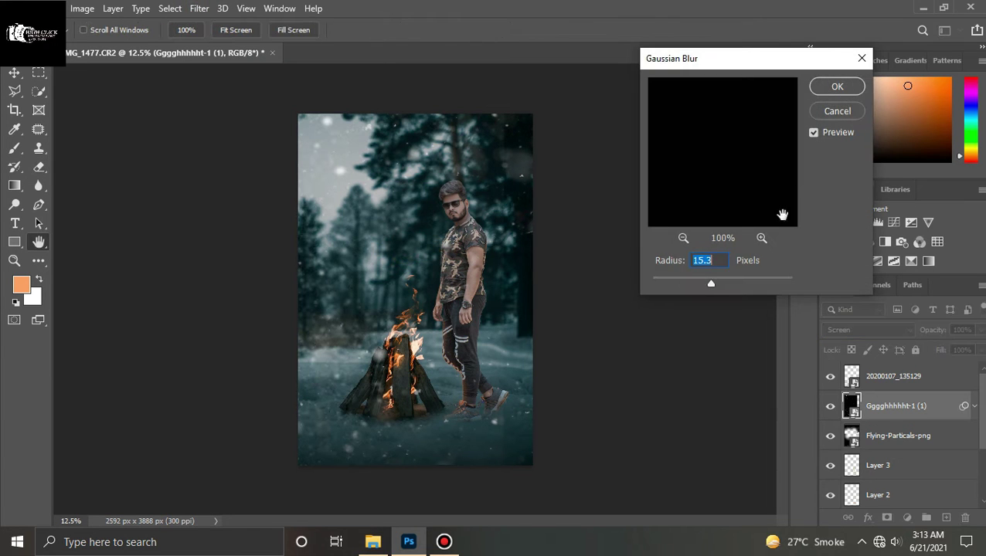
{"action": "left_click", "coordinate": [835, 87]}
{"action": "left_click", "coordinate": [975, 405]}
Step: Duplicate the blurred particle layer and mirror the copy horizontally across the canvas
{"action": "key", "text": "ctrl+j"}
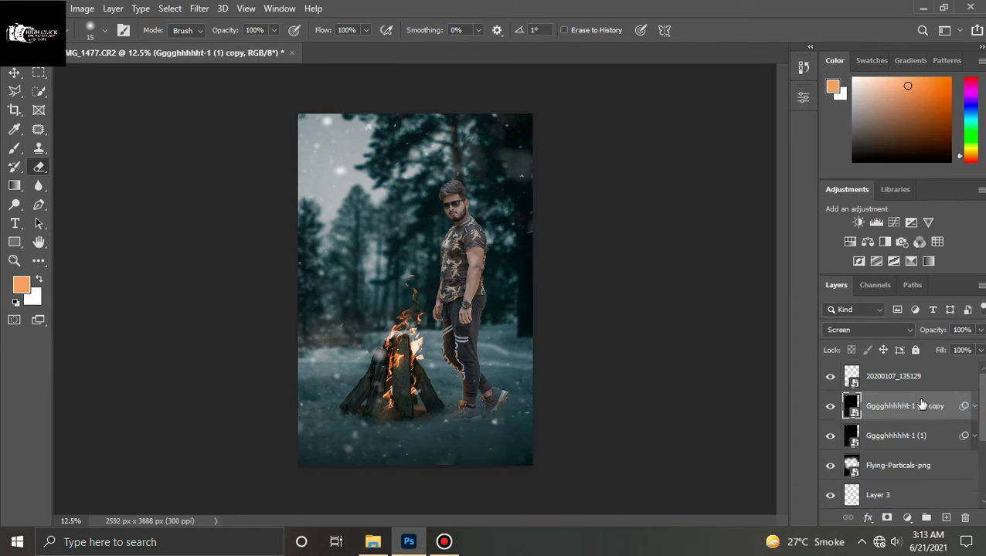
{"action": "key", "text": "ctrl+t"}
{"action": "left_click", "coordinate": [525, 224]}
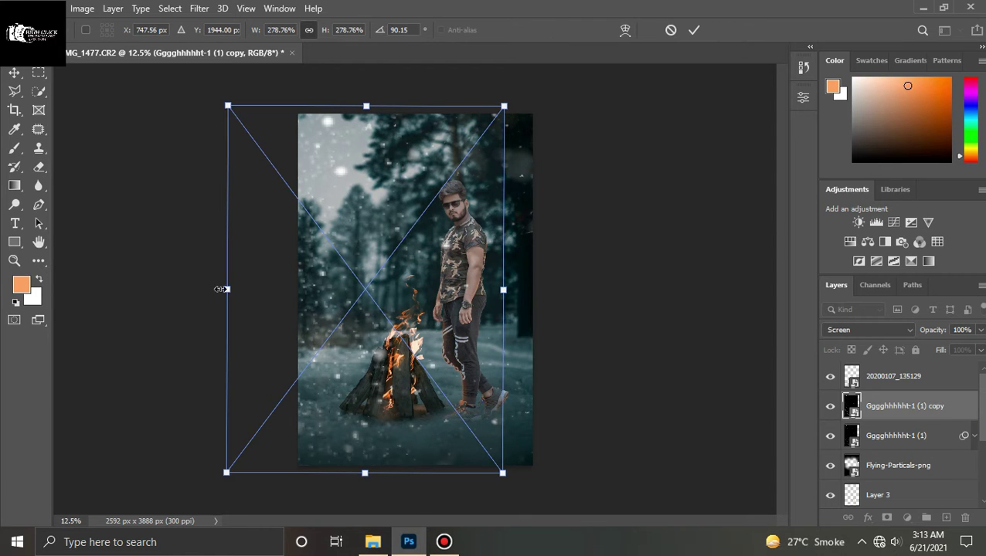
{"action": "mouse_move", "coordinate": [224, 289]}
{"action": "left_mouse_down"}
{"action": "mouse_move", "coordinate": [670, 305]}
{"action": "mouse_move", "coordinate": [608, 314]}
{"action": "left_mouse_up"}
{"action": "key", "text": "Return"}
Step: Hide the copy, rasterize and erase parts of the original with a 1400 eraser, then show the copy again
{"action": "key", "text": "e"}
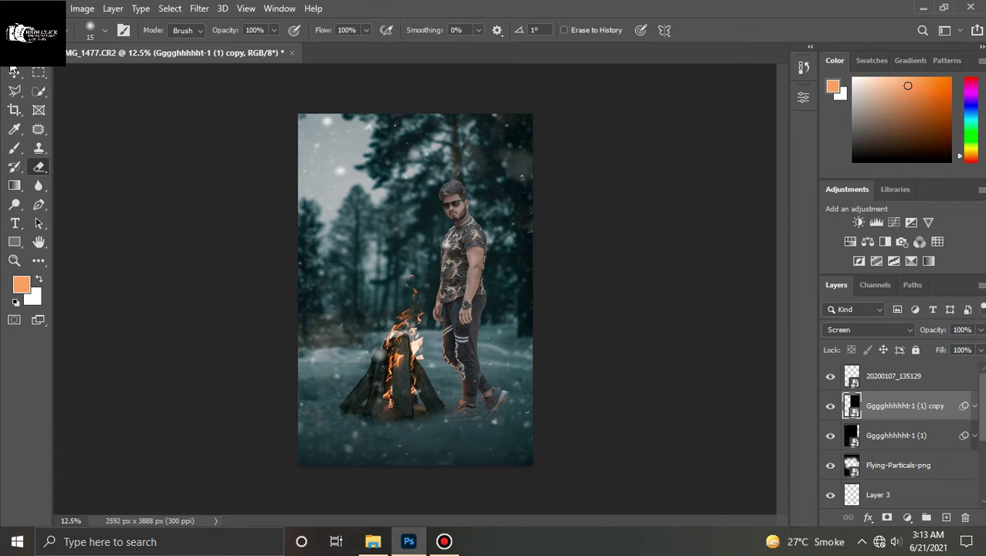
{"action": "key", "text": "v"}
{"action": "left_click", "coordinate": [830, 405]}
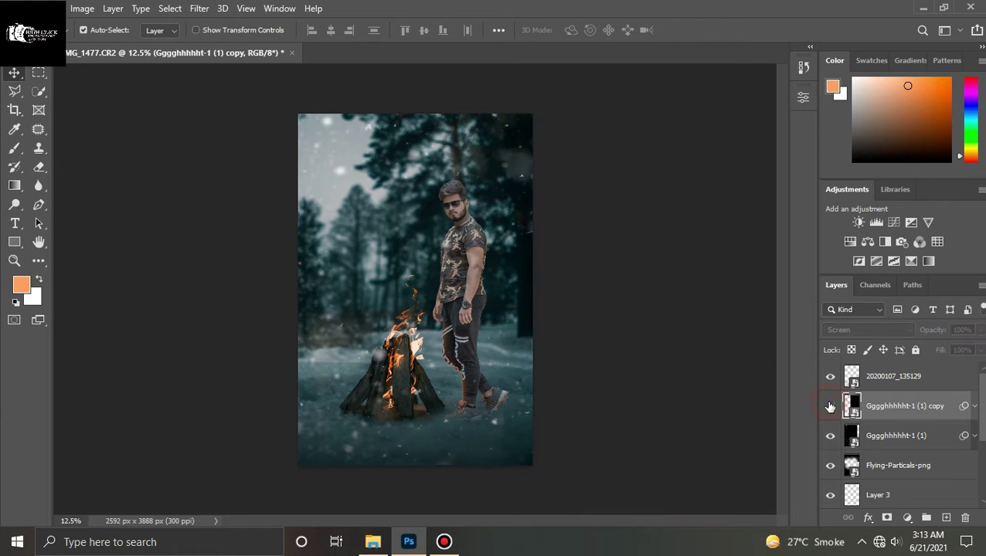
{"action": "left_click", "coordinate": [38, 166]}
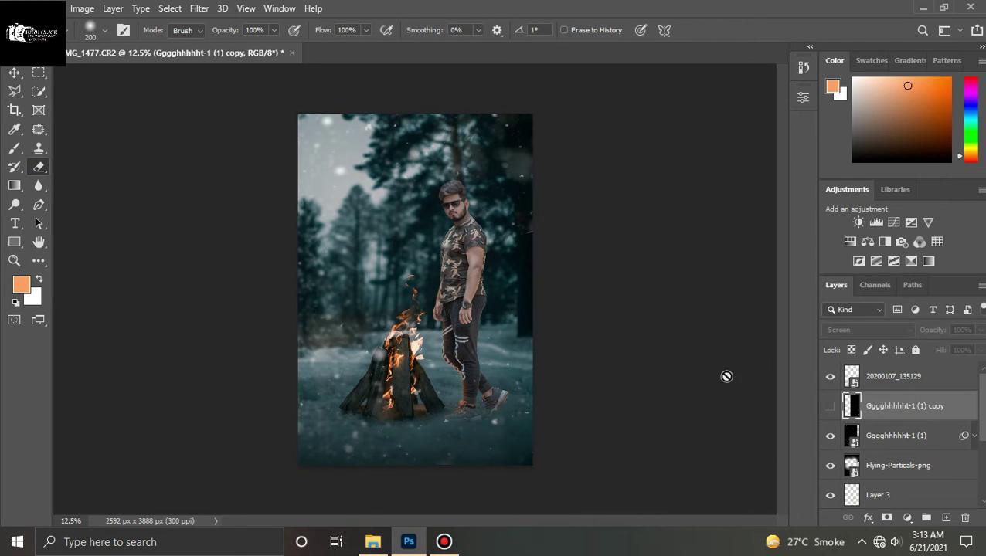
{"action": "left_click", "coordinate": [904, 438]}
{"action": "left_click", "coordinate": [422, 242]}
{"action": "left_click", "coordinate": [478, 219]}
{"action": "key", "text": "bracketright"}
{"action": "key", "text": "bracketright"}
{"action": "key", "text": "bracketright"}
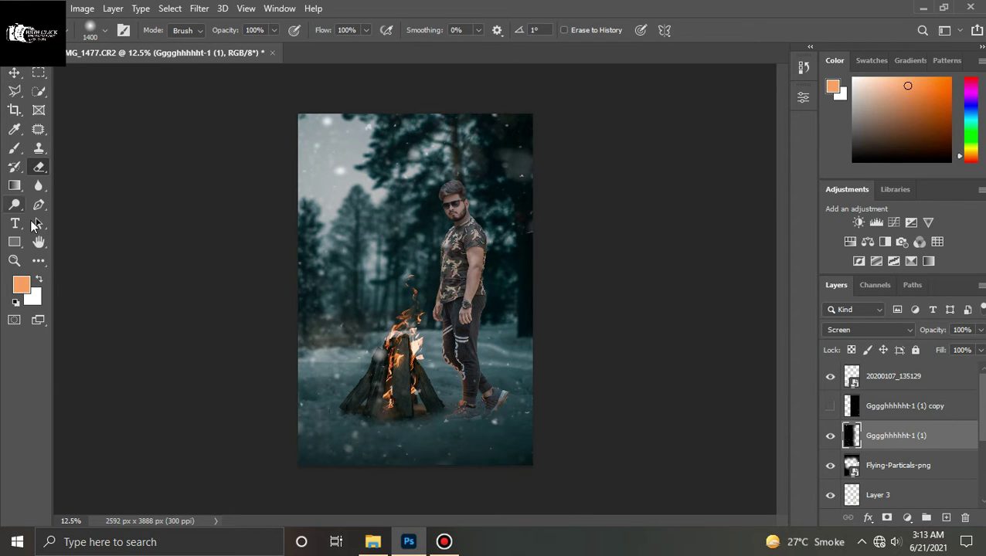
{"action": "left_click", "coordinate": [870, 409]}
{"action": "left_click", "coordinate": [830, 405]}
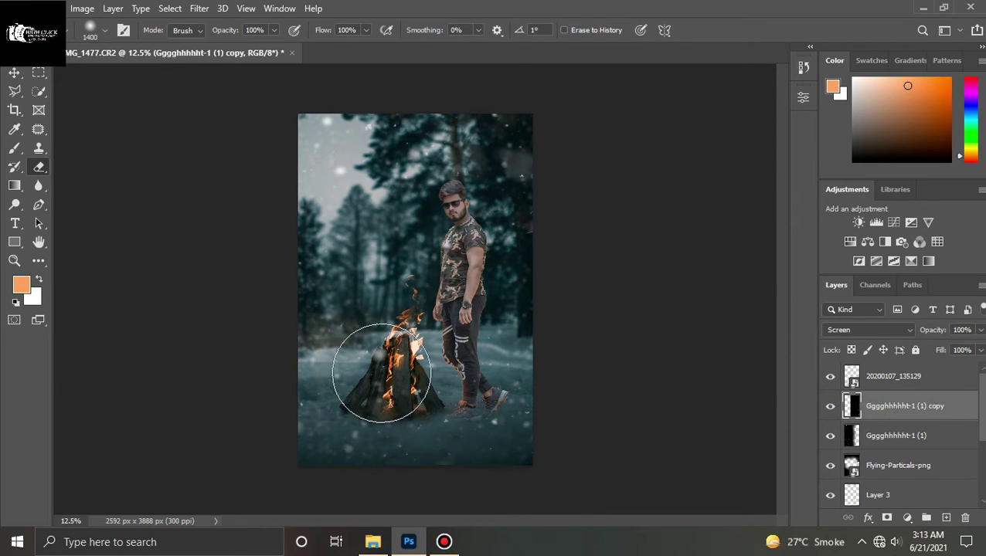
{"action": "left_click", "coordinate": [14, 72]}
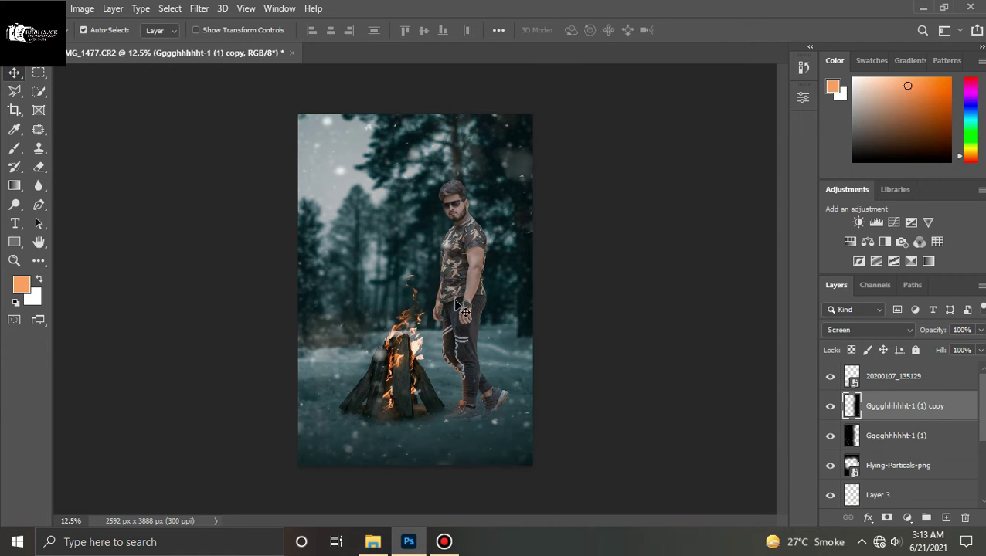
Step: Screen-blend the smoke over the treetops, below Flying-Particals-png, at 47% opacity
{"action": "left_click", "coordinate": [847, 287]}
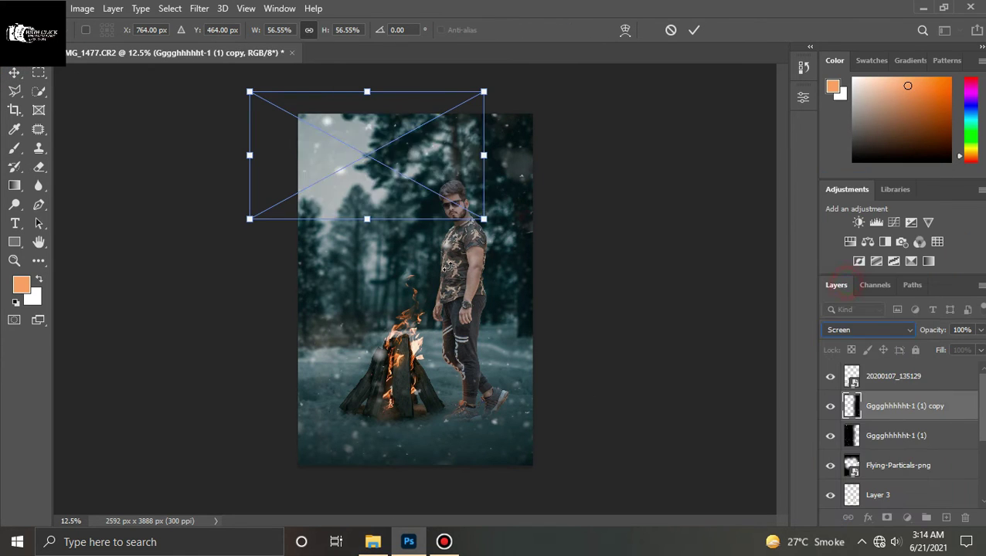
{"action": "mouse_move", "coordinate": [394, 195]}
{"action": "left_mouse_down"}
{"action": "mouse_move", "coordinate": [353, 180]}
{"action": "mouse_move", "coordinate": [368, 176]}
{"action": "left_mouse_up"}
{"action": "key", "text": "Return"}
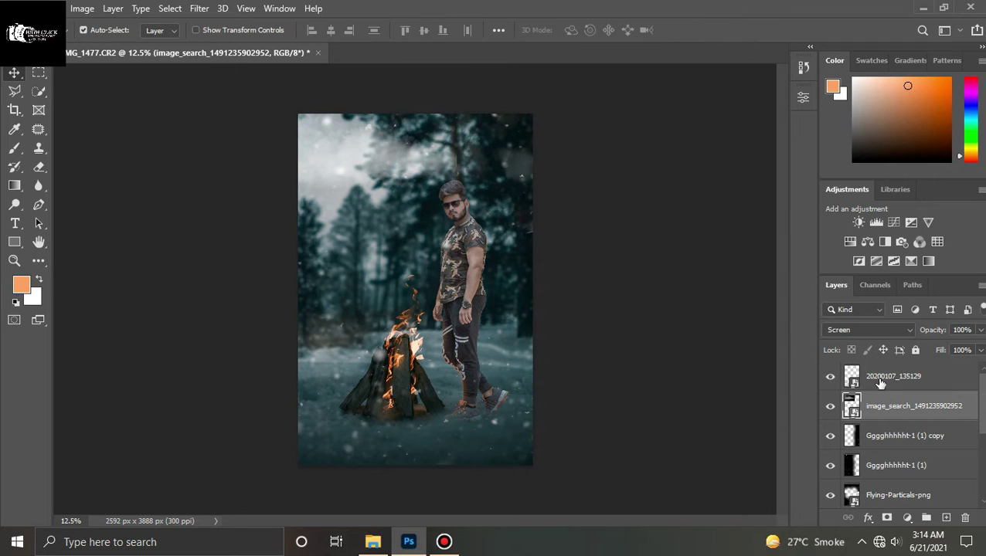
{"action": "mouse_move", "coordinate": [890, 406]}
{"action": "left_mouse_down"}
{"action": "mouse_move", "coordinate": [895, 483]}
{"action": "mouse_move", "coordinate": [896, 448]}
{"action": "left_mouse_up"}
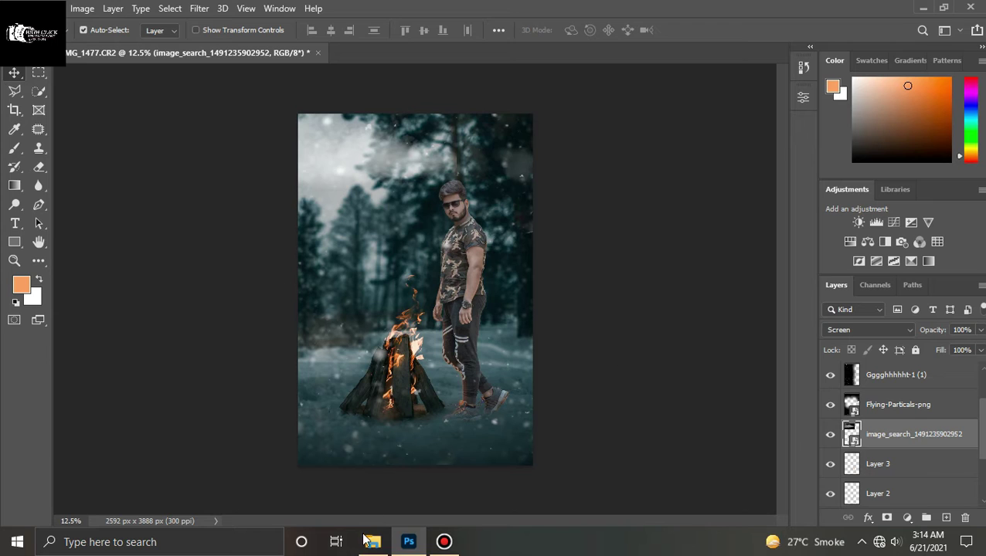
{"action": "left_click_drag", "start_coordinate": [981, 332], "coordinate": [951, 350]}
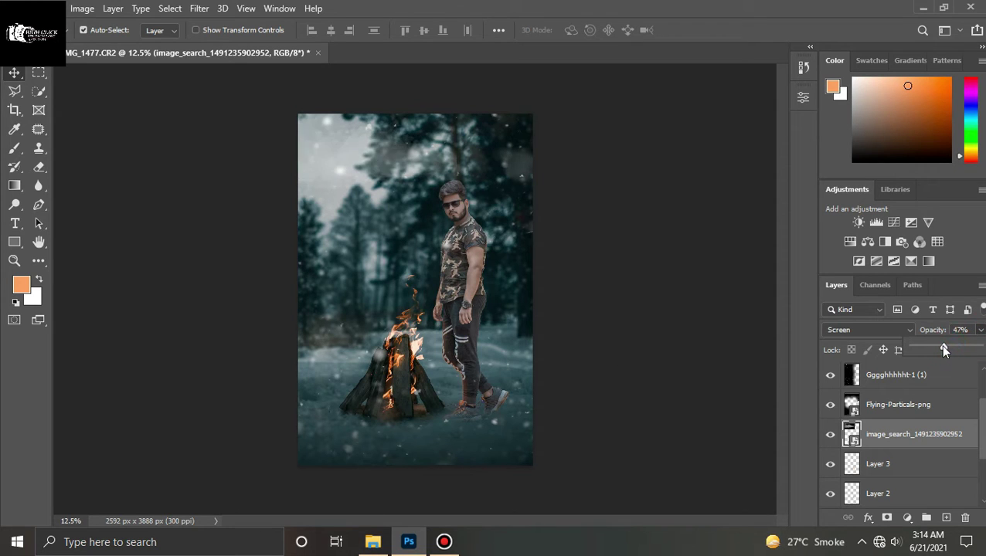
Step: Scale the Particals-png-by-taukeer-editz image to cover the whole canvas
{"action": "left_click_drag", "start_coordinate": [372, 545], "coordinate": [415, 289]}
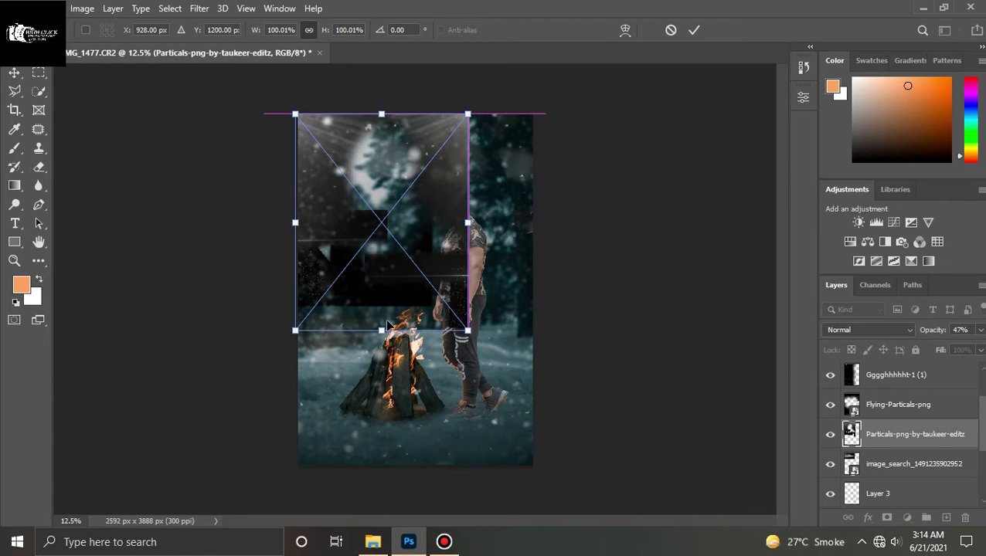
{"action": "mouse_move", "coordinate": [387, 331]}
{"action": "left_mouse_down"}
{"action": "mouse_move", "coordinate": [437, 456]}
{"action": "mouse_move", "coordinate": [441, 420]}
{"action": "left_mouse_up"}
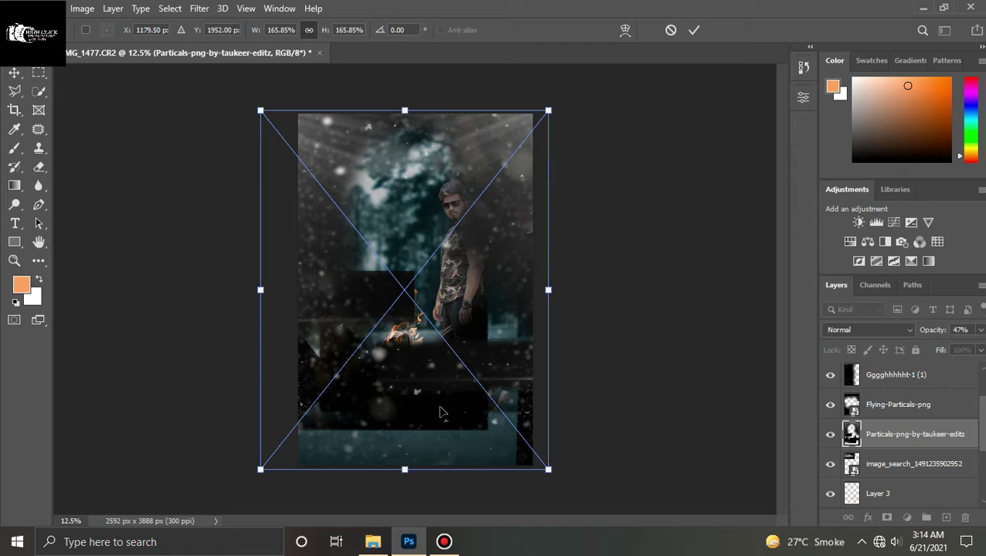
{"action": "key", "text": "Return"}
Step: Set the particles layer to Screen at 60% opacity and hide it to compare
{"action": "left_click", "coordinate": [849, 330]}
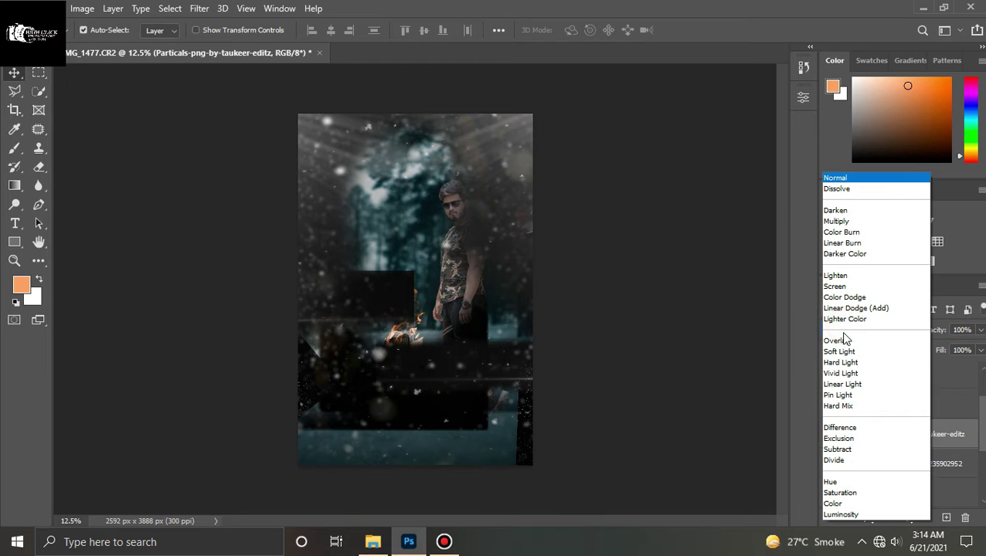
{"action": "left_click", "coordinate": [835, 289]}
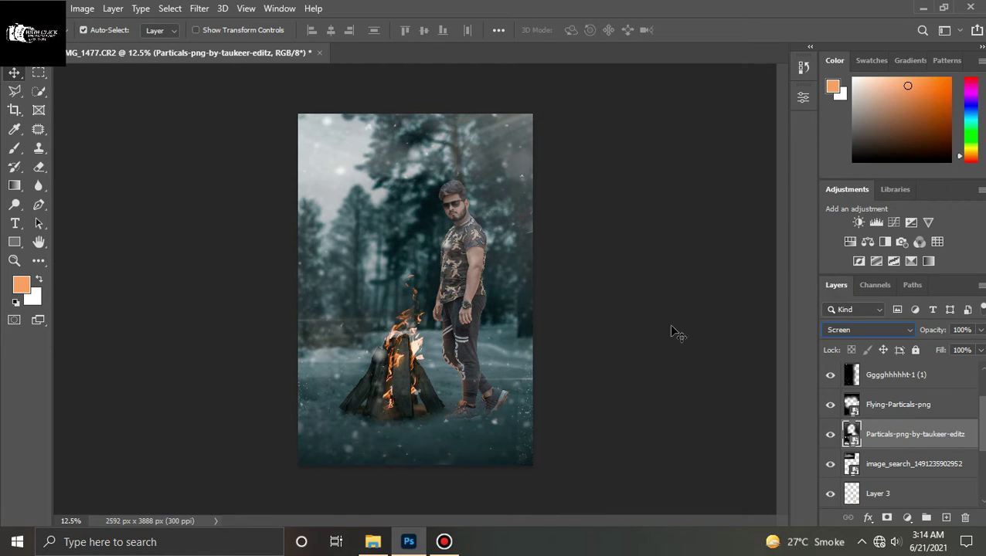
{"action": "left_click", "coordinate": [980, 329]}
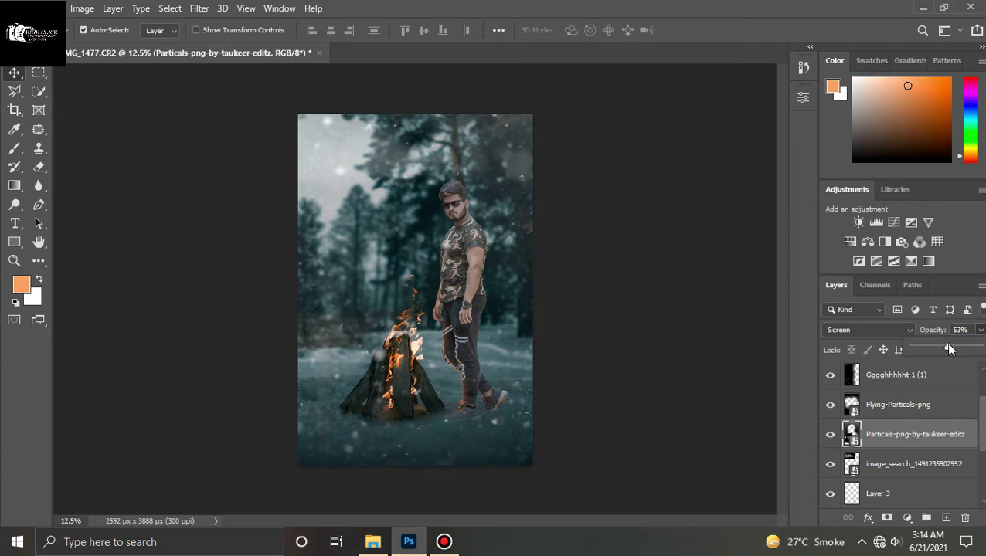
{"action": "mouse_move", "coordinate": [945, 343]}
{"action": "left_mouse_down"}
{"action": "mouse_move", "coordinate": [924, 344]}
{"action": "mouse_move", "coordinate": [956, 350]}
{"action": "left_mouse_up"}
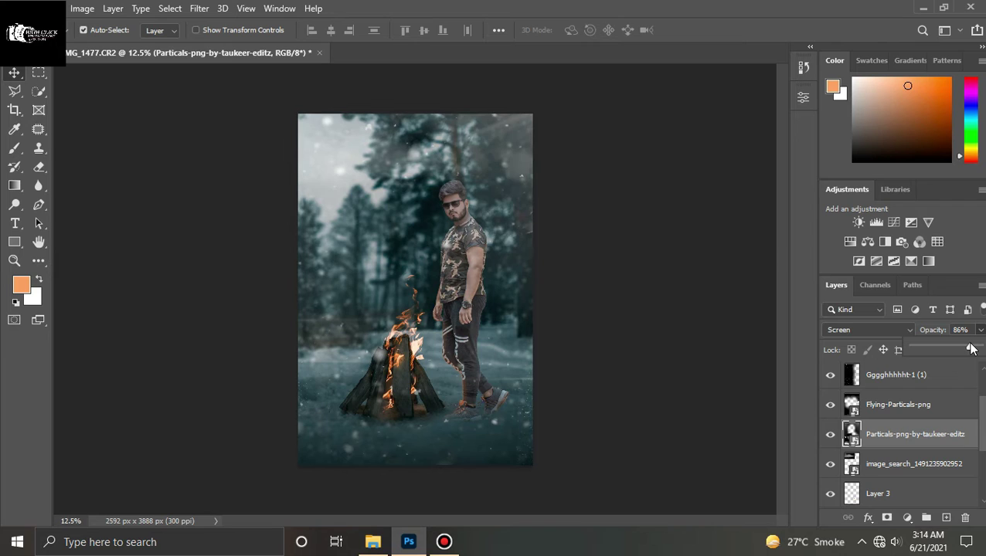
{"action": "left_click_drag", "start_coordinate": [953, 350], "coordinate": [950, 350]}
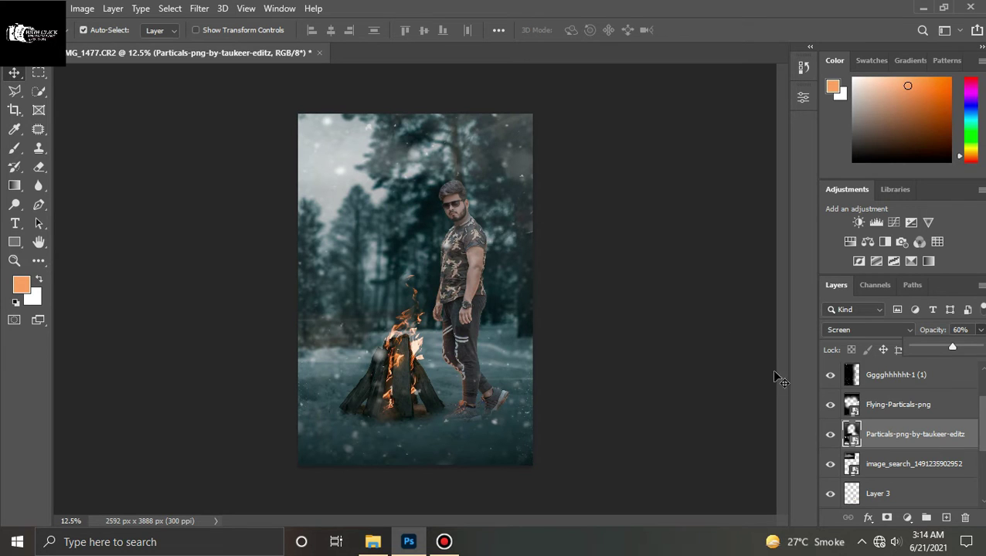
{"action": "left_click", "coordinate": [829, 433]}
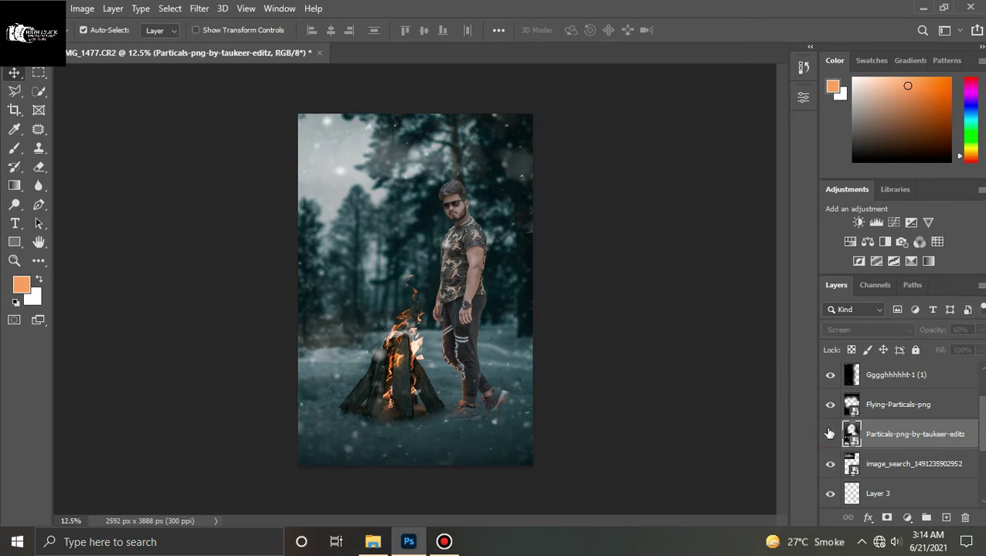
{"action": "left_click", "coordinate": [830, 433]}
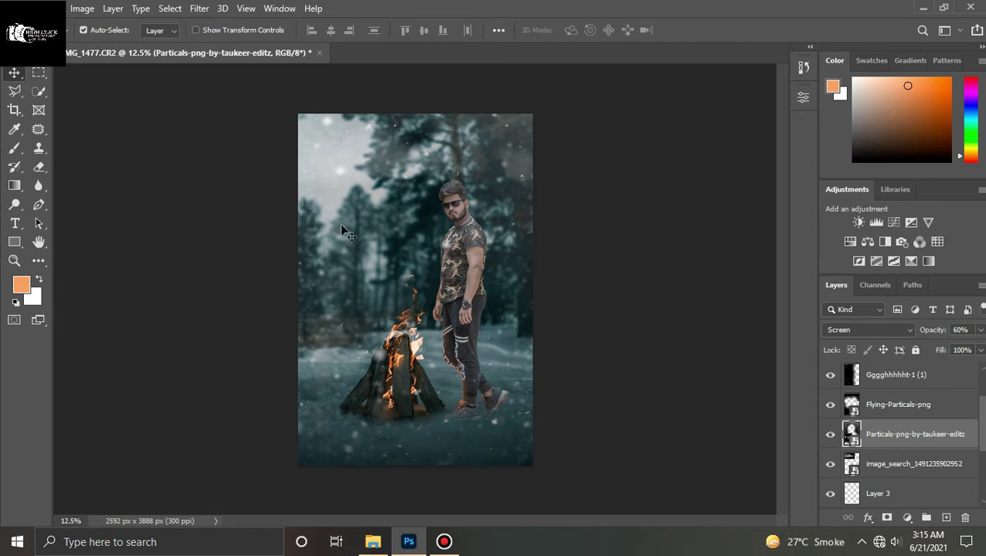
{"action": "left_click", "coordinate": [14, 260]}
{"action": "left_click", "coordinate": [567, 237]}
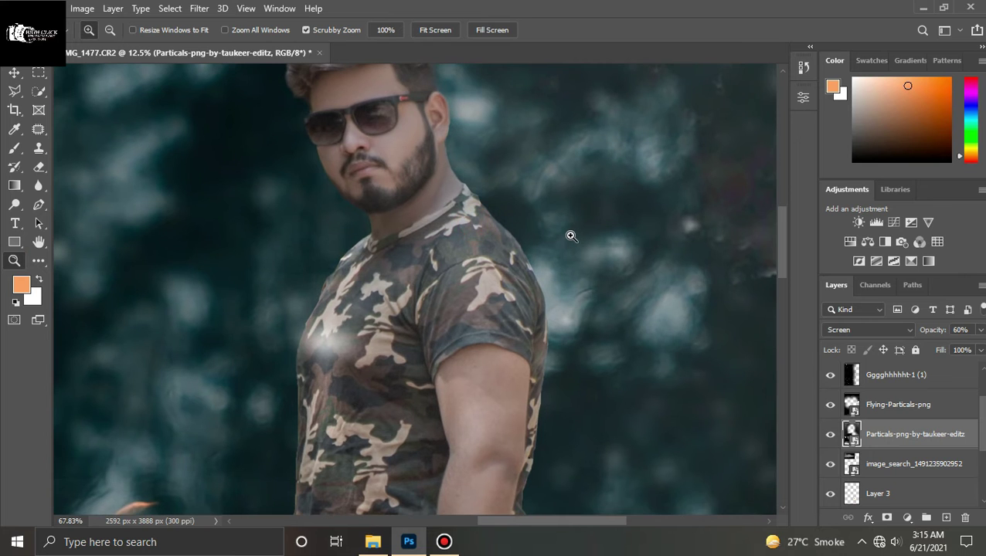
{"action": "mouse_move", "coordinate": [568, 238]}
{"action": "left_mouse_down"}
{"action": "mouse_move", "coordinate": [484, 267]}
{"action": "mouse_move", "coordinate": [493, 266]}
{"action": "left_mouse_up"}
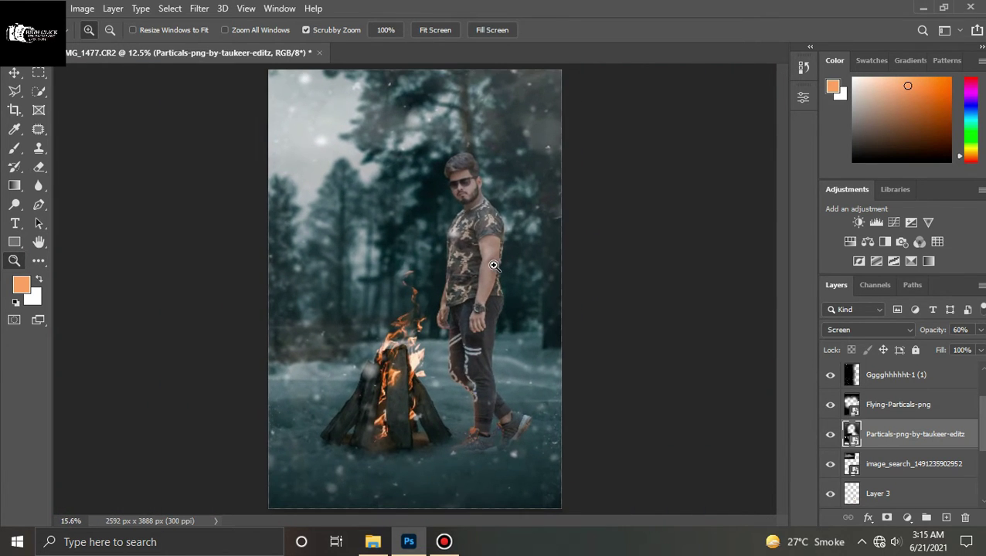
{"action": "scroll", "coordinate": [936, 424], "scroll_direction": "down", "scroll_amount": 1}
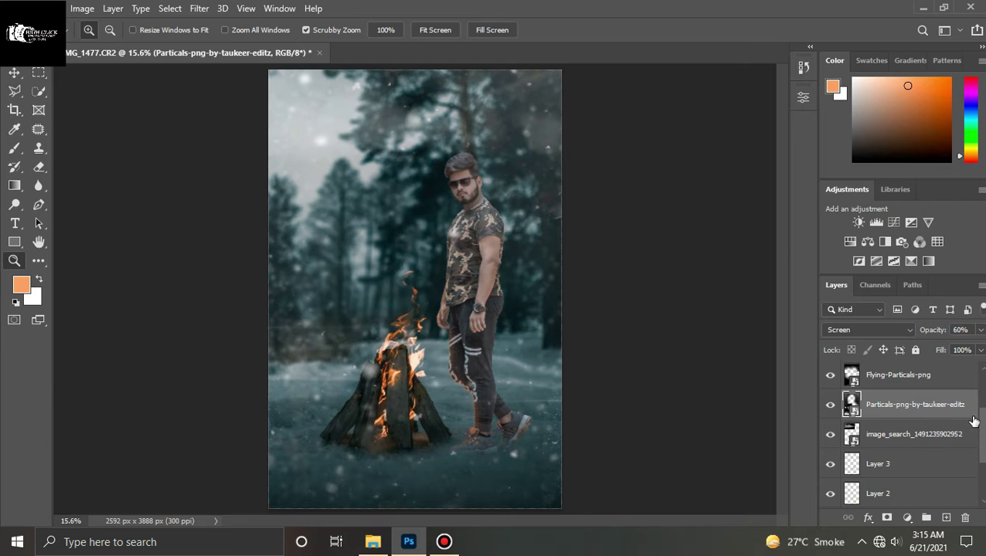
{"action": "left_click_drag", "start_coordinate": [984, 434], "coordinate": [942, 398]}
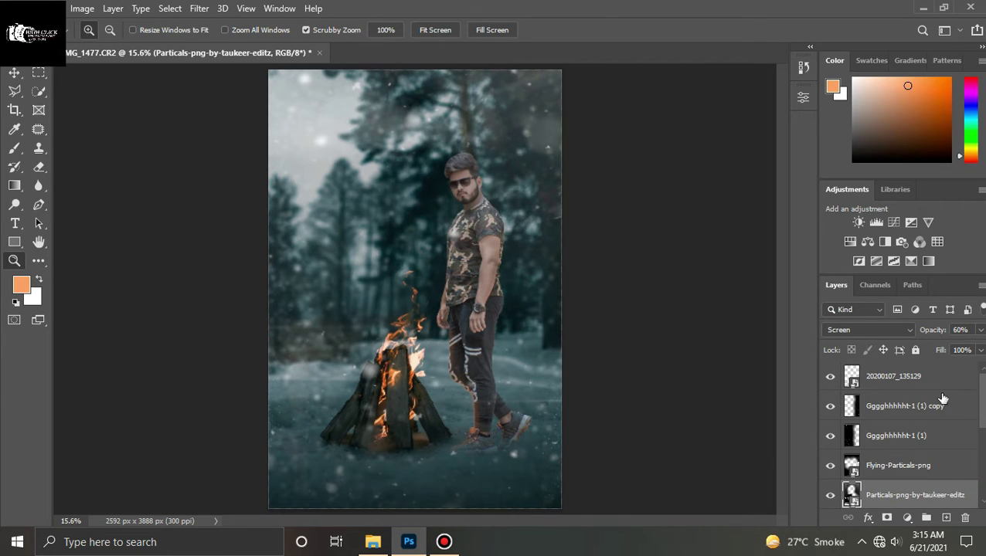
Step: Duplicate the Gggghhhhht-1 (1) copy layer and shift the new copy left
{"action": "left_click", "coordinate": [902, 408]}
{"action": "key", "text": "ctrl+j"}
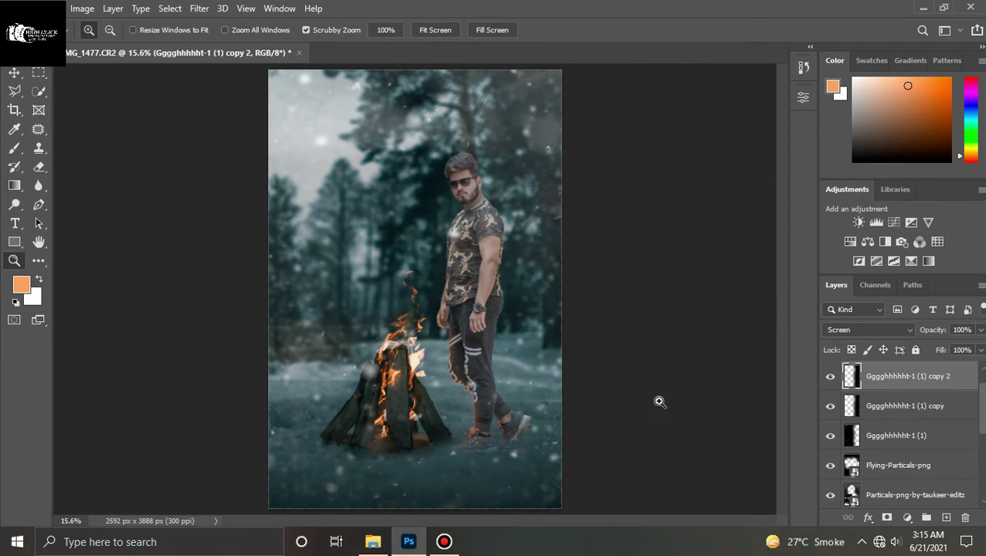
{"action": "key", "text": "ctrl+t"}
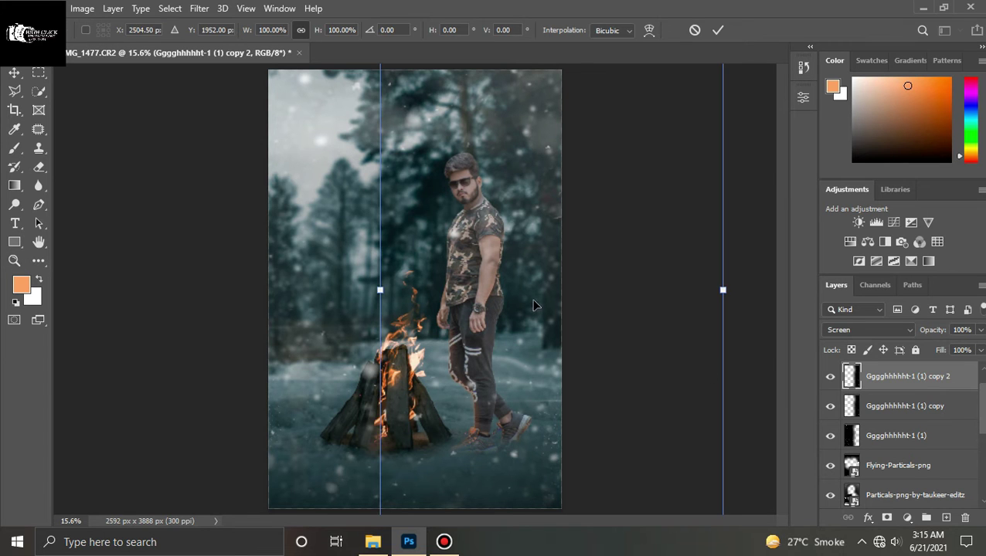
{"action": "mouse_move", "coordinate": [537, 303]}
{"action": "left_mouse_down"}
{"action": "mouse_move", "coordinate": [465, 302]}
{"action": "mouse_move", "coordinate": [429, 249]}
{"action": "mouse_move", "coordinate": [425, 317]}
{"action": "mouse_move", "coordinate": [394, 312]}
{"action": "mouse_move", "coordinate": [375, 295]}
{"action": "mouse_move", "coordinate": [512, 310]}
{"action": "left_mouse_up"}
{"action": "key", "text": "Return"}
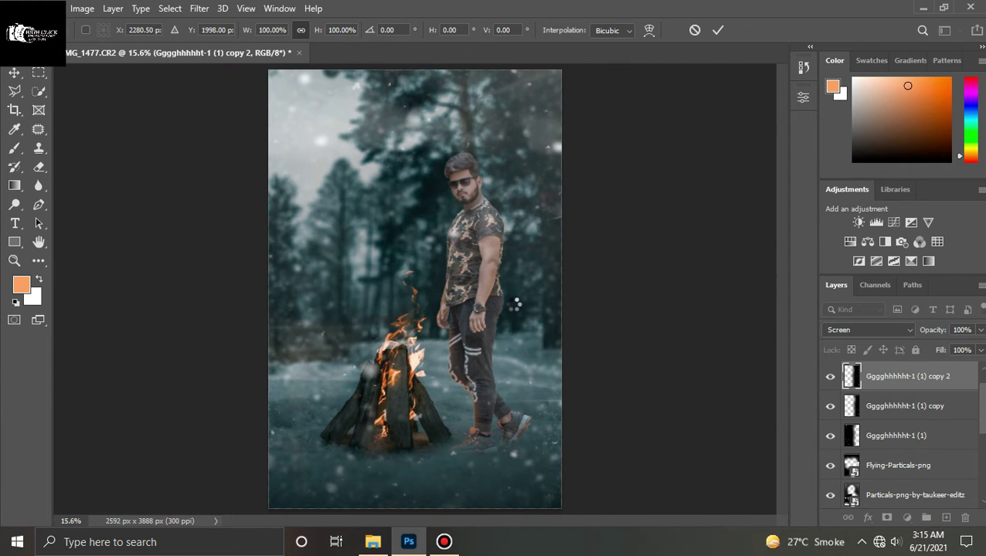
Step: Lower the copy 2 layer to 41% opacity and fit the image on screen
{"action": "key", "text": "z"}
{"action": "left_click", "coordinate": [982, 330]}
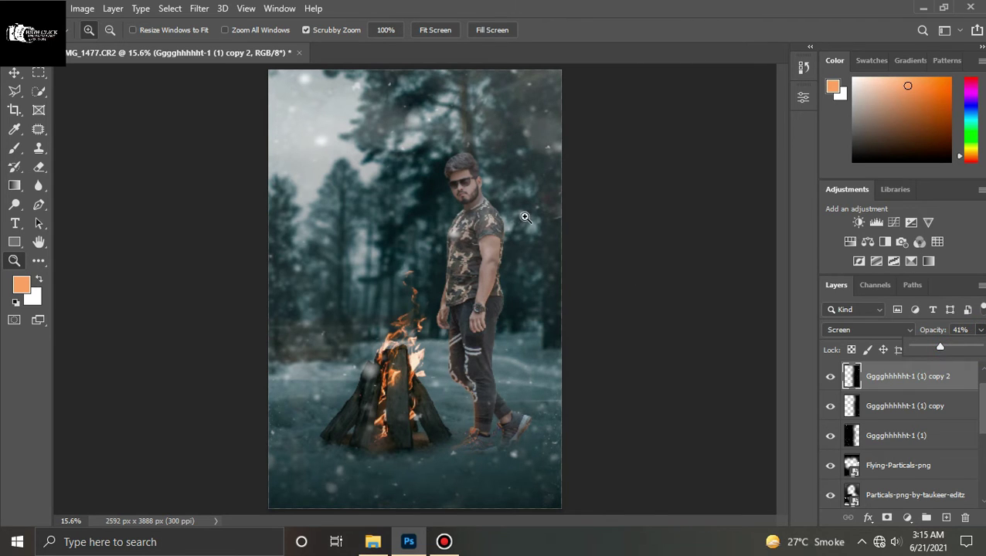
{"action": "right_click", "coordinate": [524, 218]}
{"action": "left_click", "coordinate": [553, 224]}
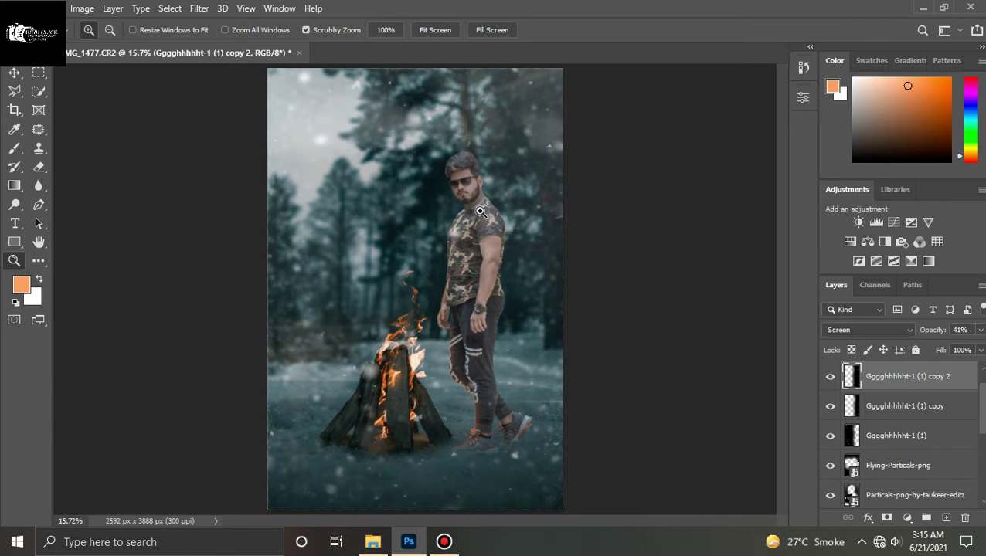
Step: Select Layer 0 and duplicate it as Layer 0 copy
{"action": "left_click_drag", "start_coordinate": [984, 415], "coordinate": [965, 502]}
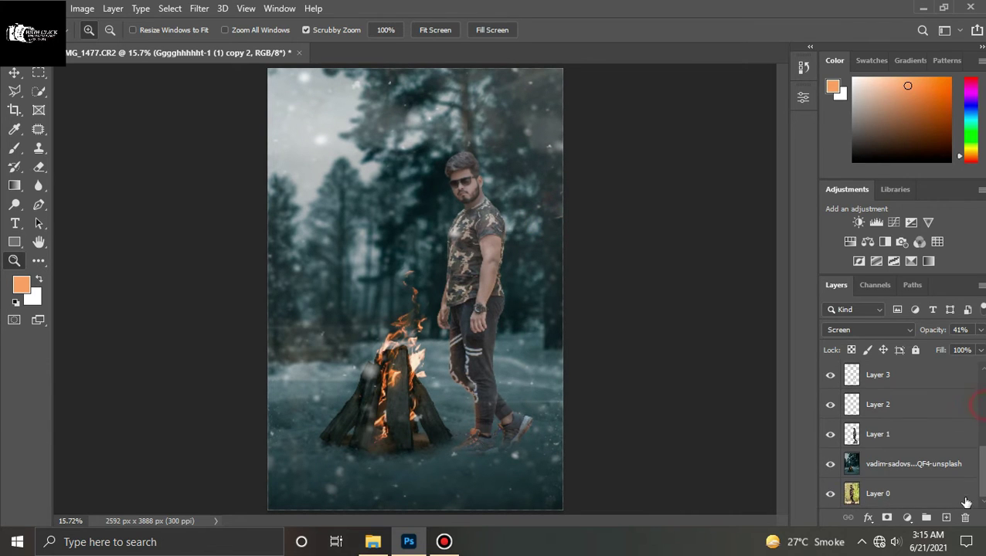
{"action": "left_click", "coordinate": [917, 498]}
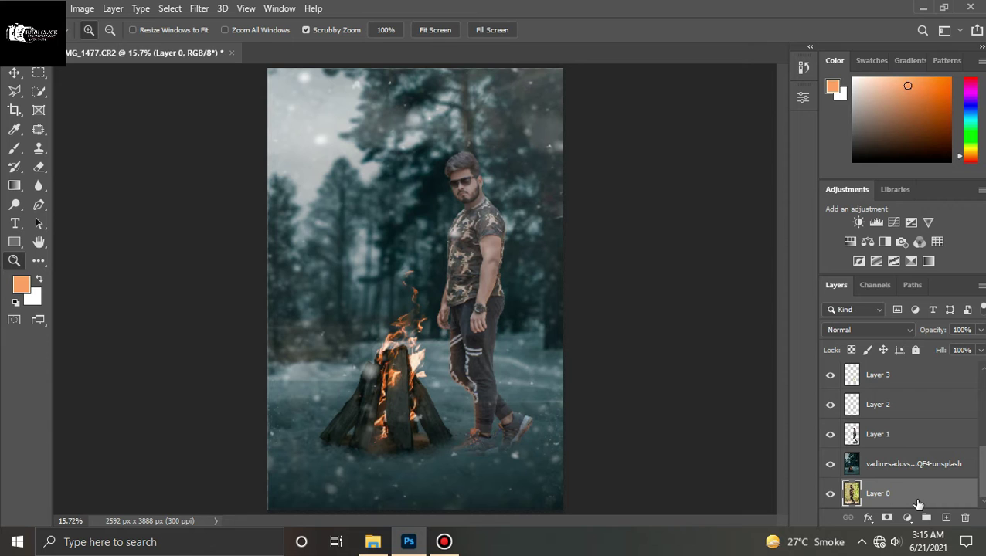
{"action": "key", "text": "ctrl+j"}
{"action": "mouse_move", "coordinate": [980, 466]}
{"action": "left_mouse_down"}
{"action": "mouse_move", "coordinate": [980, 495]}
{"action": "mouse_move", "coordinate": [982, 371]}
{"action": "left_mouse_up"}
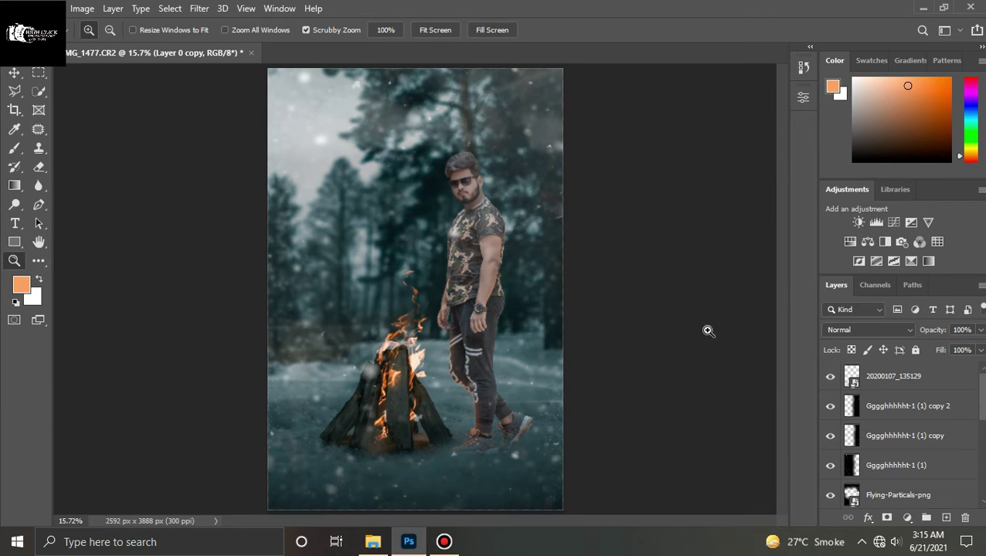
Step: Zoom around the man and fire, toggling the Flying-Particals-png layer to compare
{"action": "left_click", "coordinate": [566, 331], "text": "alt"}
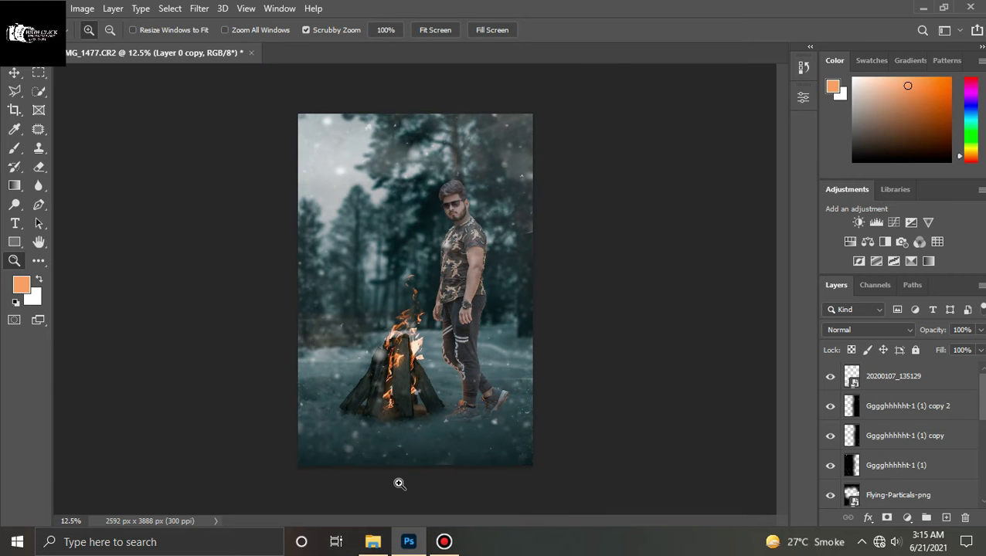
{"action": "mouse_move", "coordinate": [452, 166]}
{"action": "left_mouse_down"}
{"action": "mouse_move", "coordinate": [550, 205]}
{"action": "mouse_move", "coordinate": [453, 196]}
{"action": "left_mouse_up"}
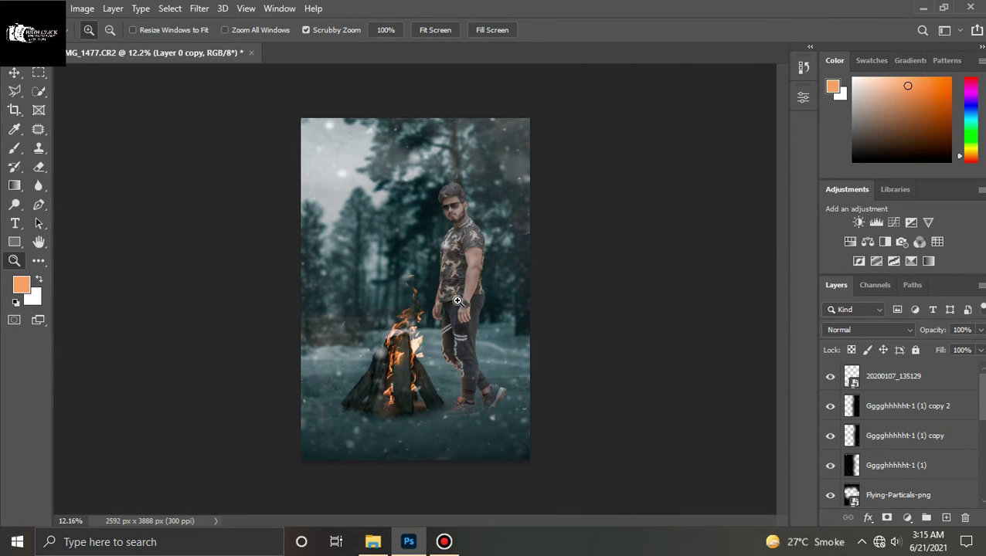
{"action": "mouse_move", "coordinate": [381, 355]}
{"action": "left_mouse_down"}
{"action": "mouse_move", "coordinate": [350, 329]}
{"action": "mouse_move", "coordinate": [361, 331]}
{"action": "left_mouse_up"}
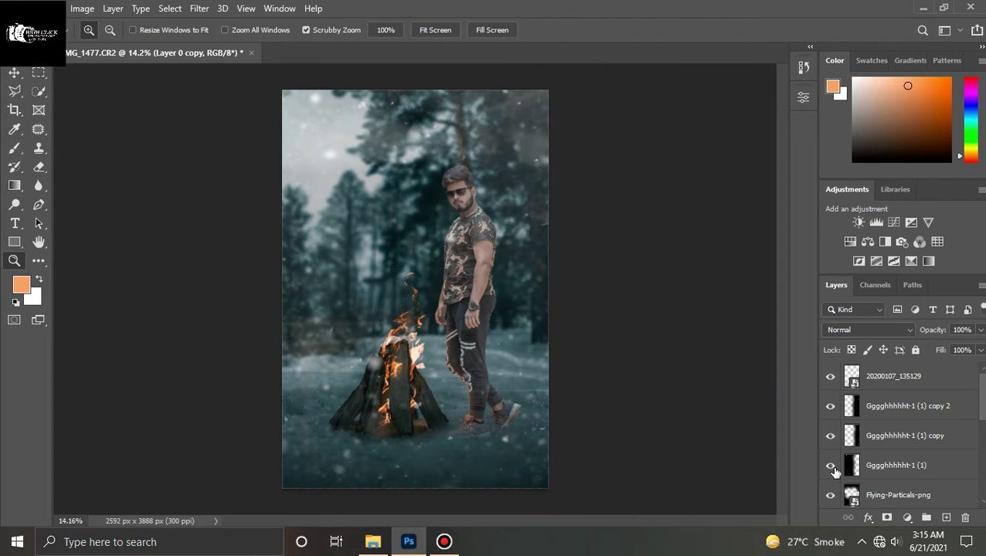
{"action": "left_click", "coordinate": [830, 495]}
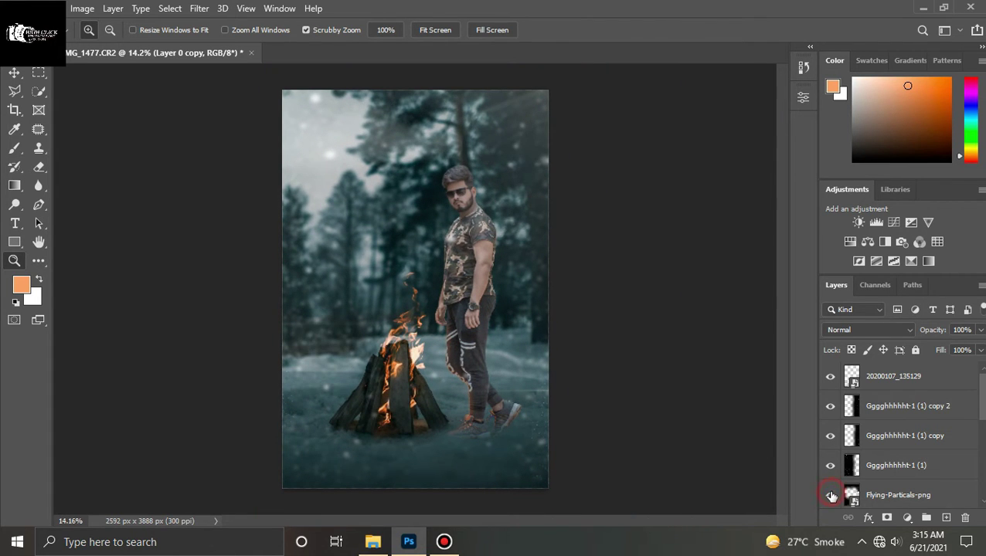
{"action": "left_click", "coordinate": [831, 495]}
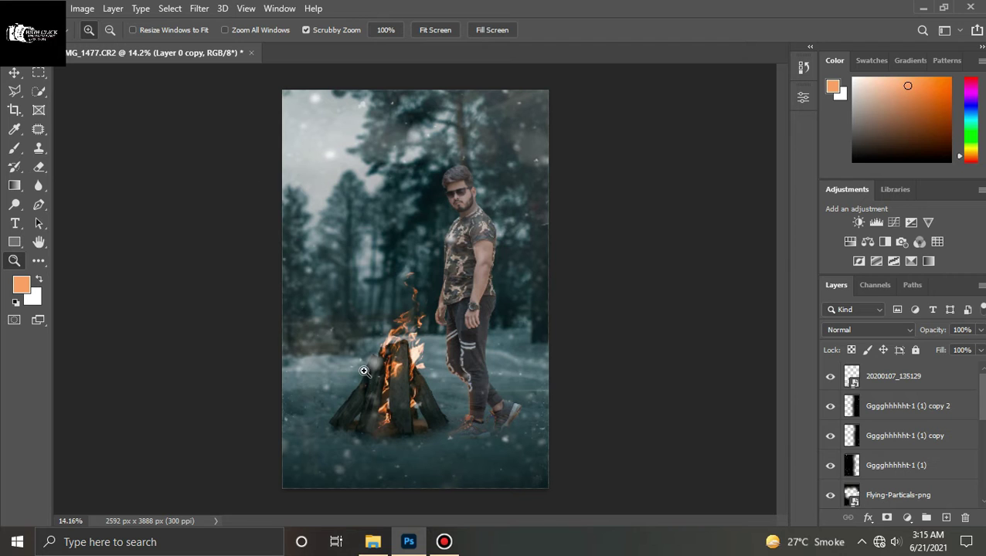
Step: Scale the Particales-smoke overlay from the top-left corner to cover the whole image
{"action": "key", "text": "ctrl+t"}
{"action": "left_click_drag", "start_coordinate": [437, 354], "coordinate": [398, 273]}
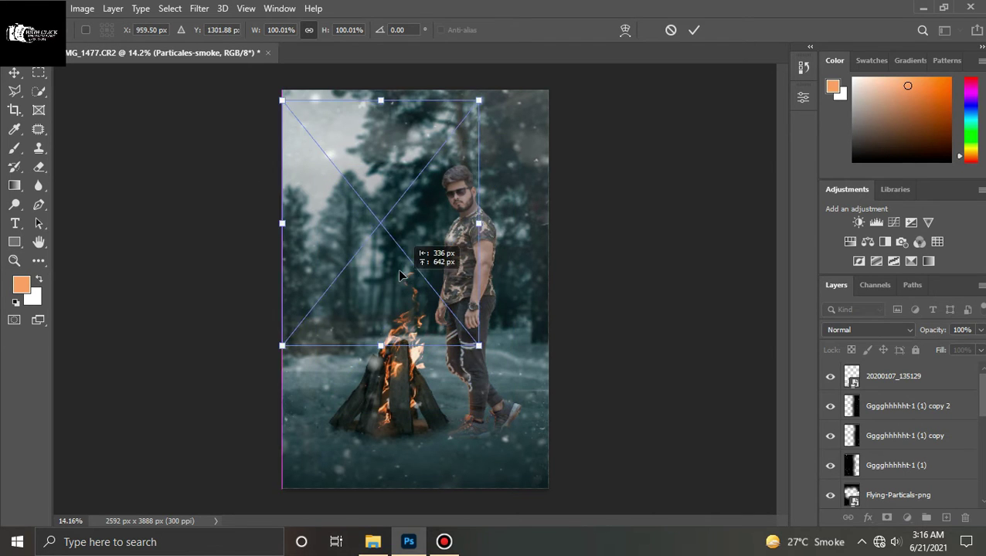
{"action": "mouse_move", "coordinate": [474, 330]}
{"action": "left_mouse_down"}
{"action": "mouse_move", "coordinate": [550, 392]}
{"action": "mouse_move", "coordinate": [568, 501]}
{"action": "mouse_move", "coordinate": [621, 512]}
{"action": "left_mouse_up"}
{"action": "left_click_drag", "start_coordinate": [516, 458], "coordinate": [483, 394]}
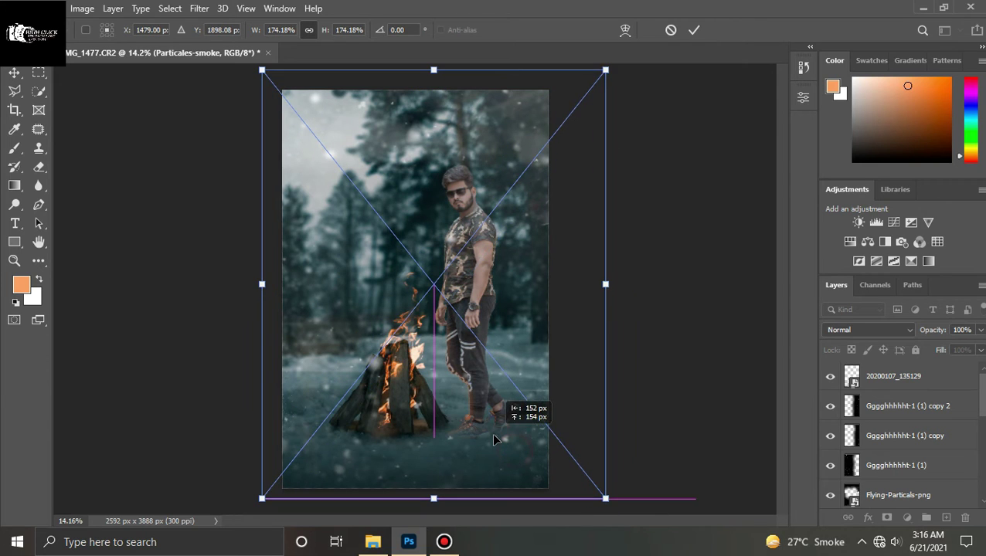
{"action": "key", "text": "Return"}
{"action": "key", "text": "z"}
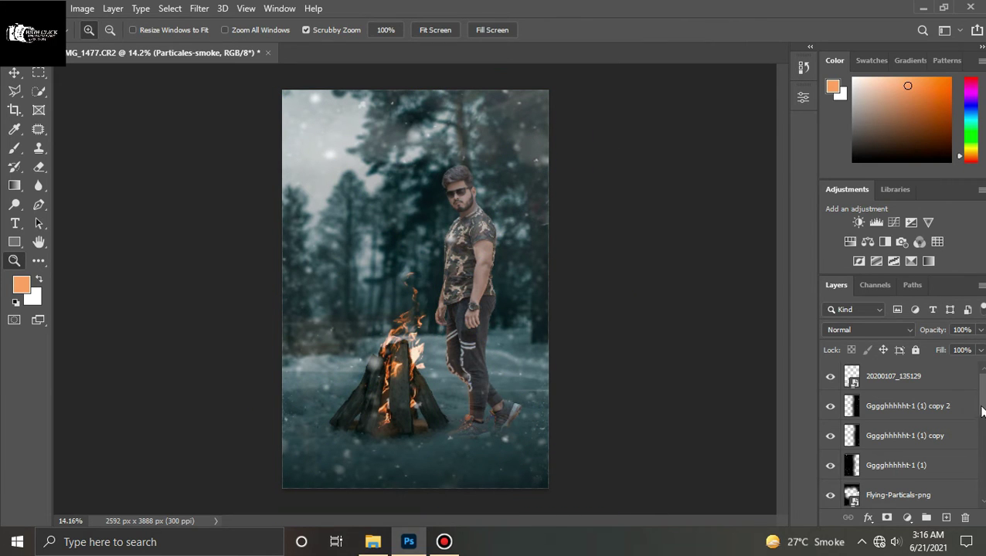
Step: Move Particales-smoke above the vadim-sadovs forest layer and set it to Screen
{"action": "scroll", "coordinate": [959, 473], "scroll_direction": "down", "scroll_amount": 3}
{"action": "scroll", "coordinate": [960, 473], "scroll_direction": "down", "scroll_amount": 3}
{"action": "scroll", "coordinate": [959, 473], "scroll_direction": "down", "scroll_amount": 2}
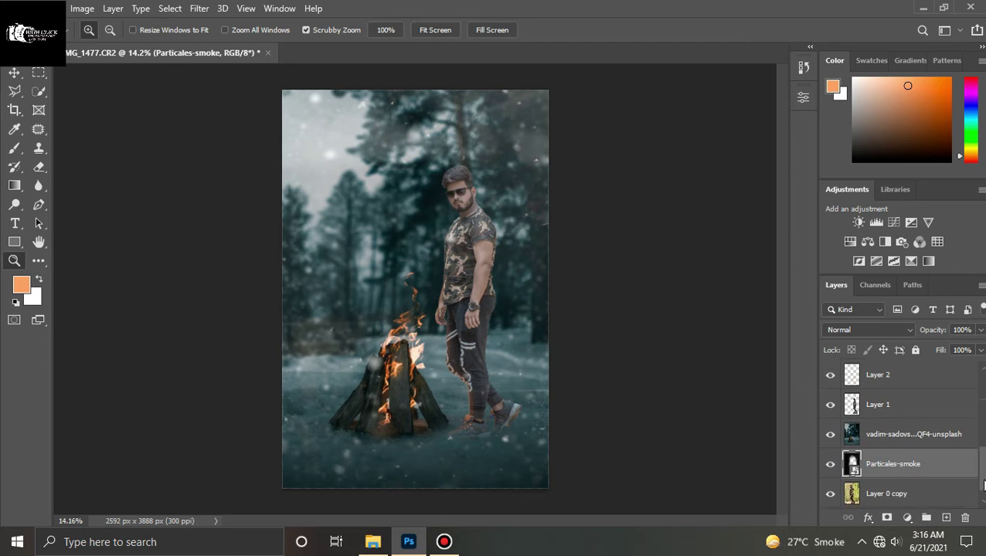
{"action": "scroll", "coordinate": [959, 473], "scroll_direction": "down", "scroll_amount": 2}
{"action": "left_click_drag", "start_coordinate": [898, 450], "coordinate": [901, 415]}
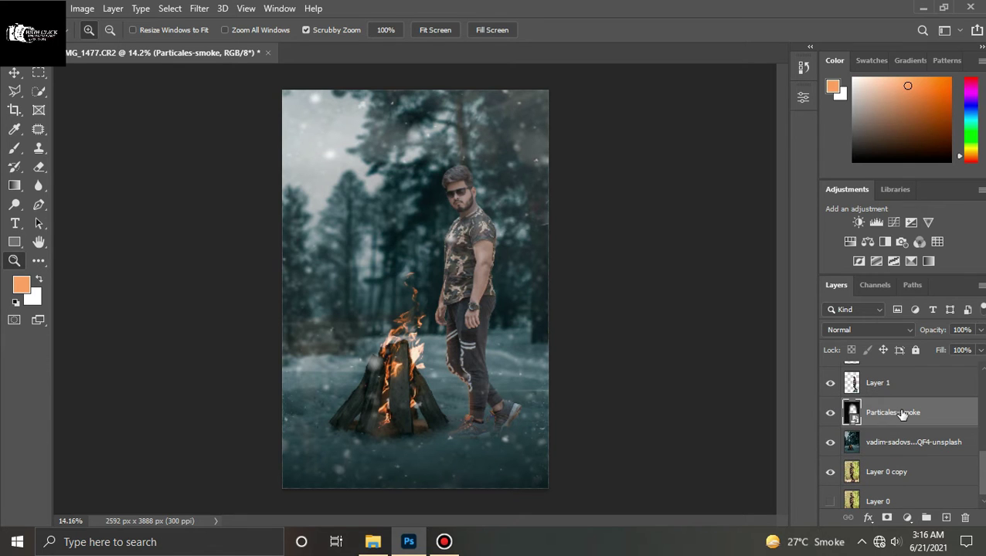
{"action": "left_click", "coordinate": [846, 330]}
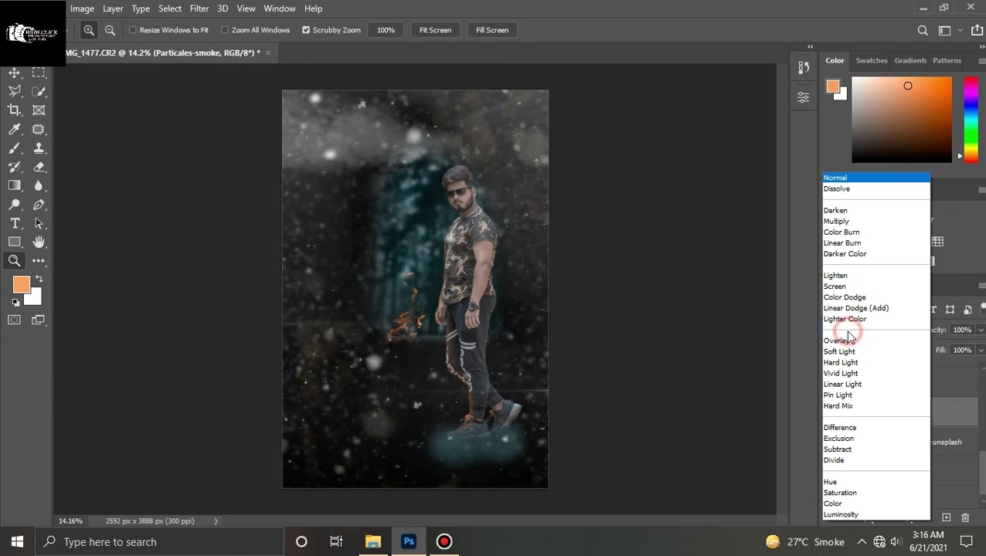
{"action": "left_click", "coordinate": [835, 287]}
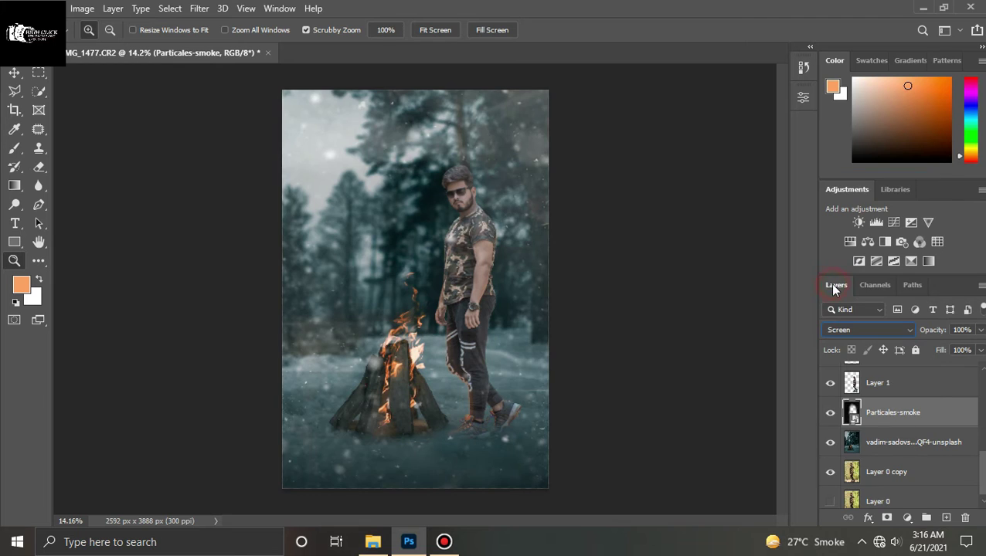
{"action": "left_click", "coordinate": [831, 415]}
{"action": "left_click", "coordinate": [831, 415]}
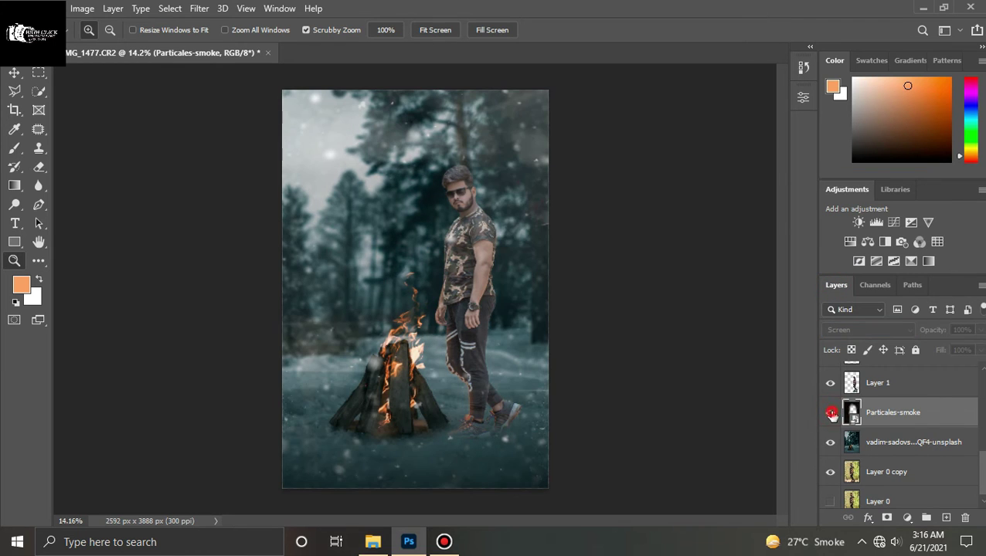
Step: Move Particales-smoke above Layer 1 and fade it to 10% opacity
{"action": "left_click_drag", "start_coordinate": [936, 426], "coordinate": [937, 384]}
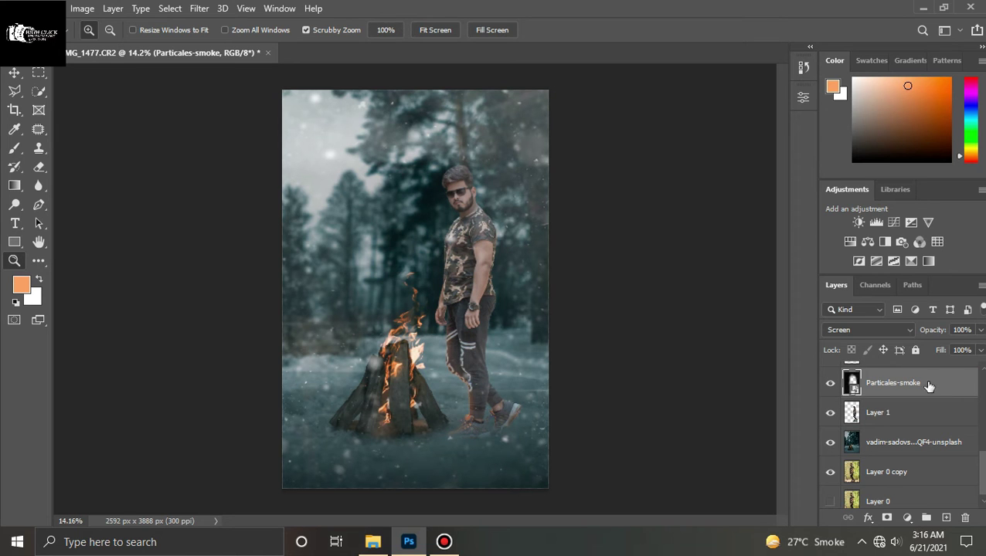
{"action": "left_click", "coordinate": [832, 382]}
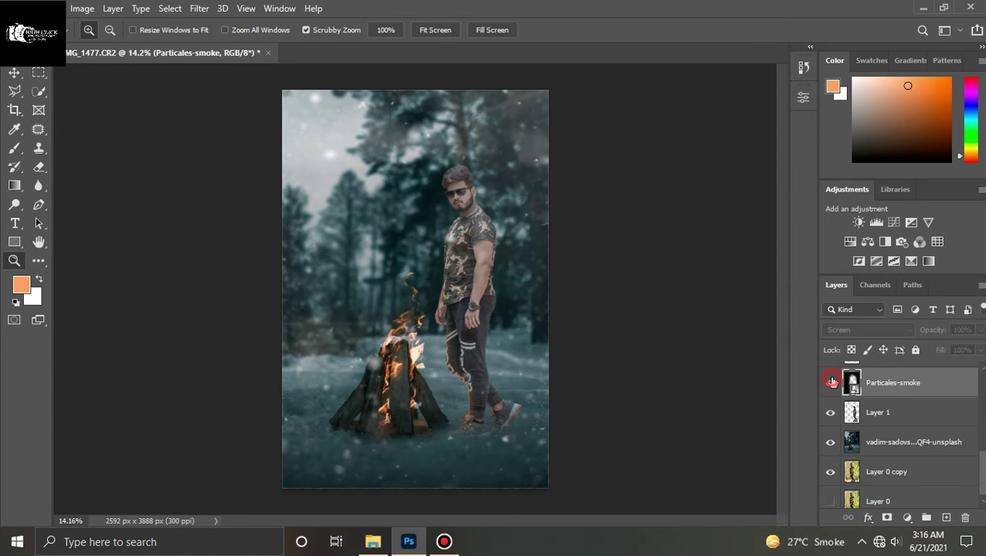
{"action": "left_click", "coordinate": [832, 382]}
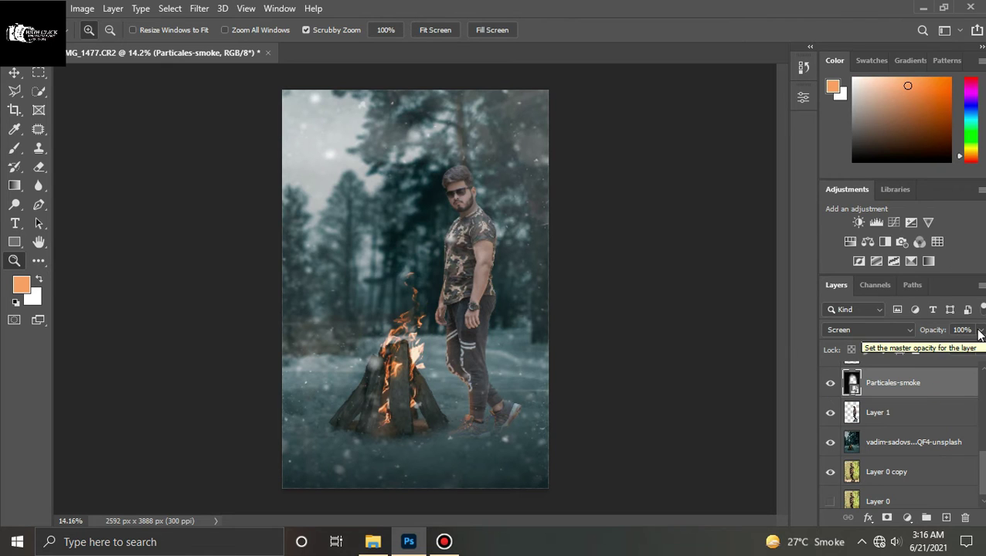
{"action": "left_click", "coordinate": [980, 330]}
{"action": "left_click_drag", "start_coordinate": [975, 346], "coordinate": [934, 349]}
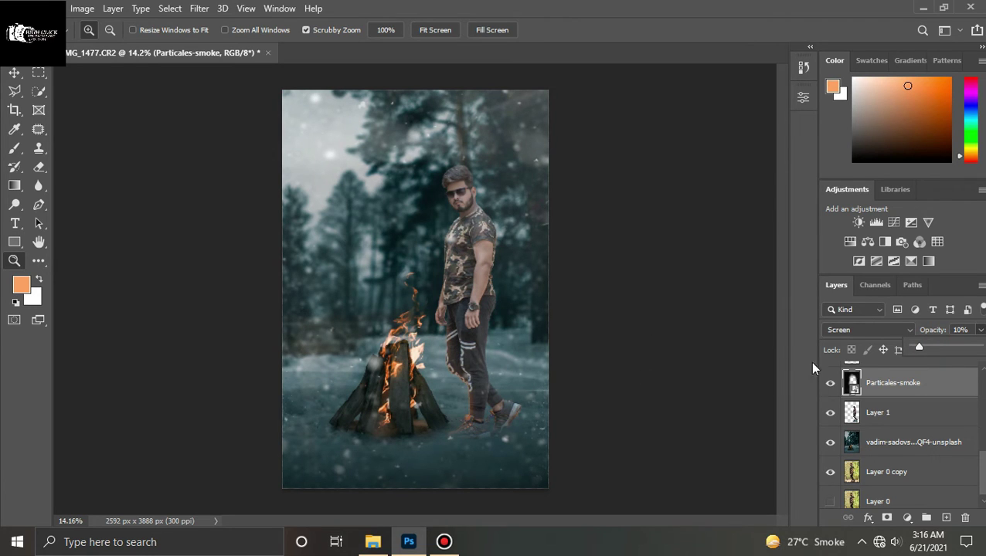
{"action": "left_click_drag", "start_coordinate": [980, 483], "coordinate": [980, 421]}
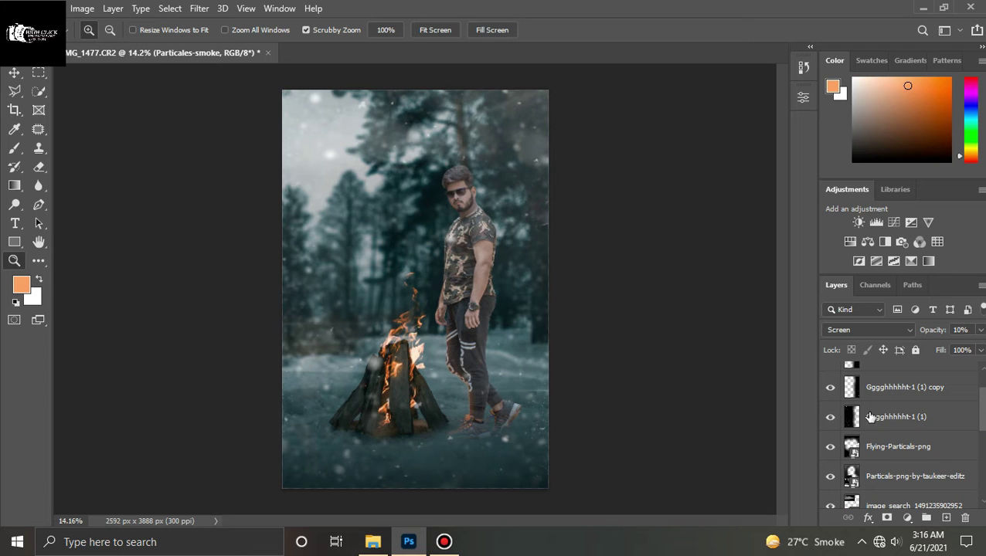
Step: Duplicate the Gggghhhhht-1 (1) light layer and shift the copy slightly right
{"action": "left_click", "coordinate": [892, 418]}
{"action": "key", "text": "ctrl+j"}
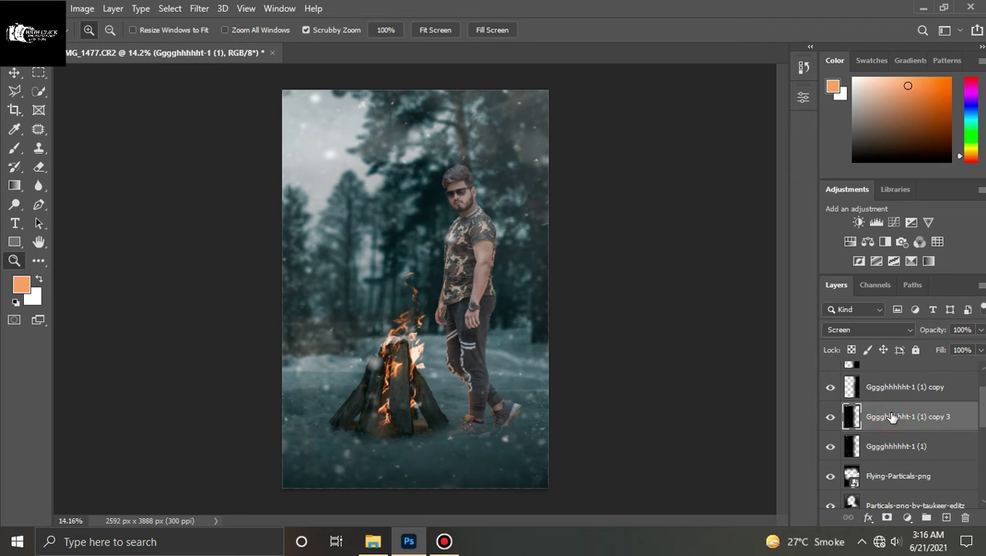
{"action": "key", "text": "ctrl+t"}
{"action": "left_click_drag", "start_coordinate": [445, 319], "coordinate": [502, 321]}
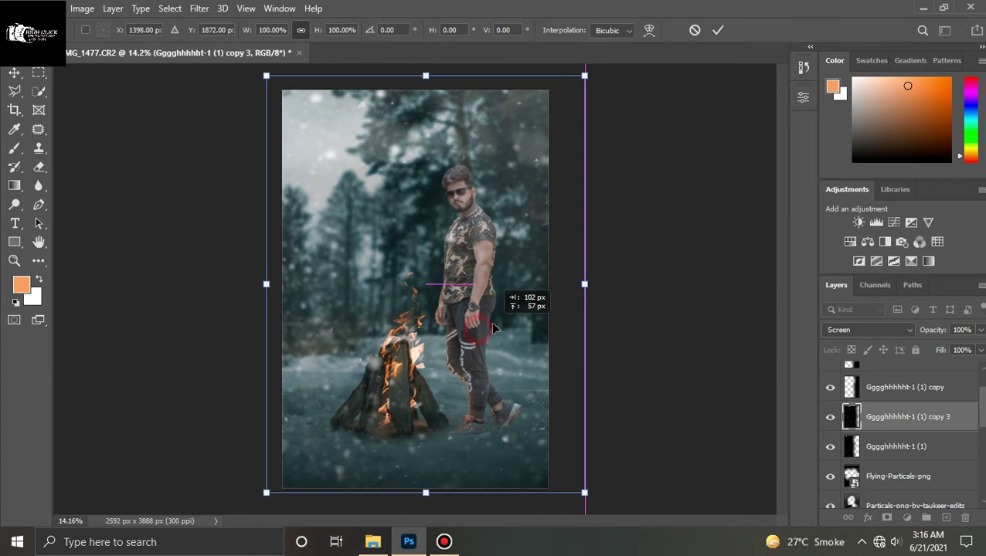
{"action": "left_click_drag", "start_coordinate": [502, 321], "coordinate": [493, 328]}
{"action": "key", "text": "Return"}
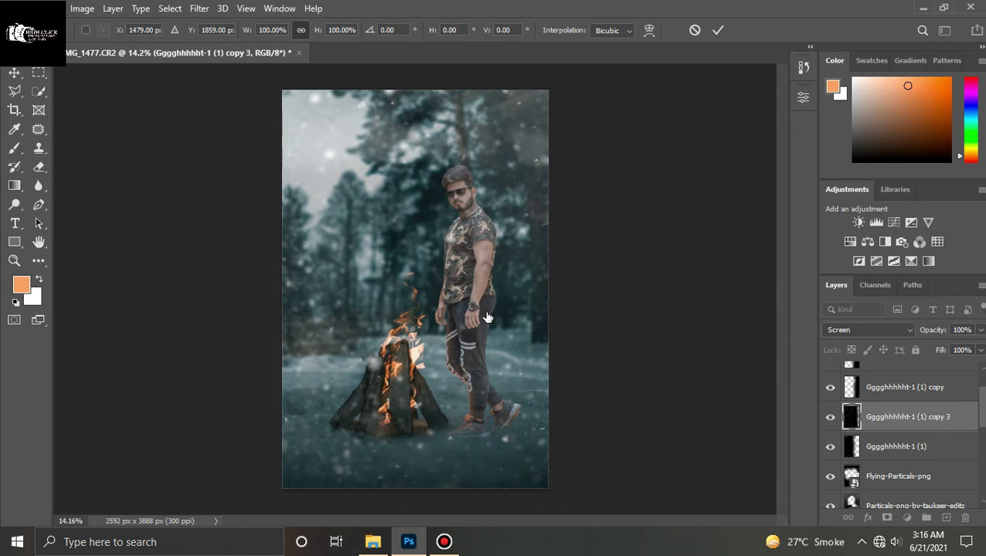
Step: Zoom in on the man's head and lower copy 3 to 83% opacity
{"action": "key", "text": "z"}
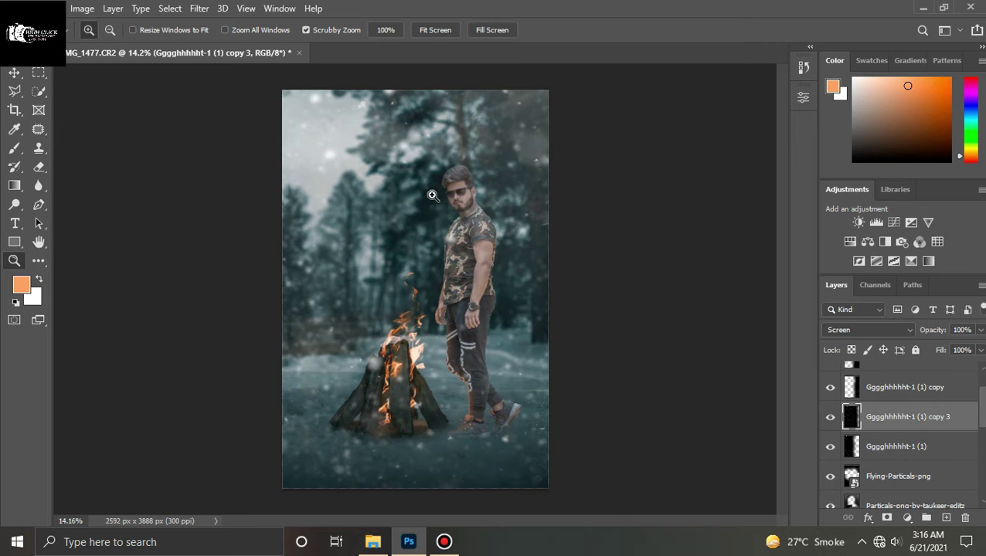
{"action": "mouse_move", "coordinate": [431, 193]}
{"action": "left_mouse_down"}
{"action": "mouse_move", "coordinate": [542, 219]}
{"action": "mouse_move", "coordinate": [455, 232]}
{"action": "mouse_move", "coordinate": [479, 231]}
{"action": "left_mouse_up"}
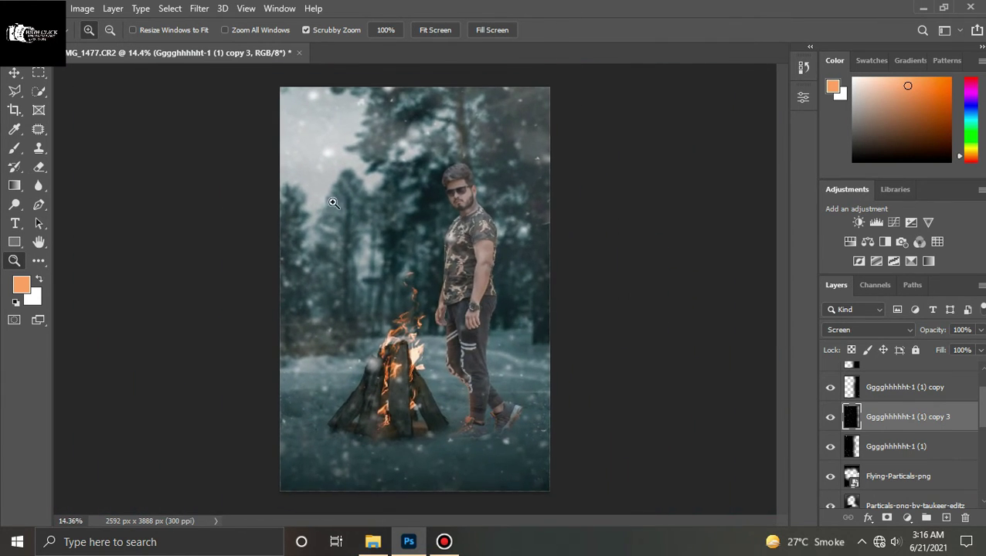
{"action": "left_click", "coordinate": [979, 330]}
{"action": "left_click_drag", "start_coordinate": [979, 349], "coordinate": [956, 349]}
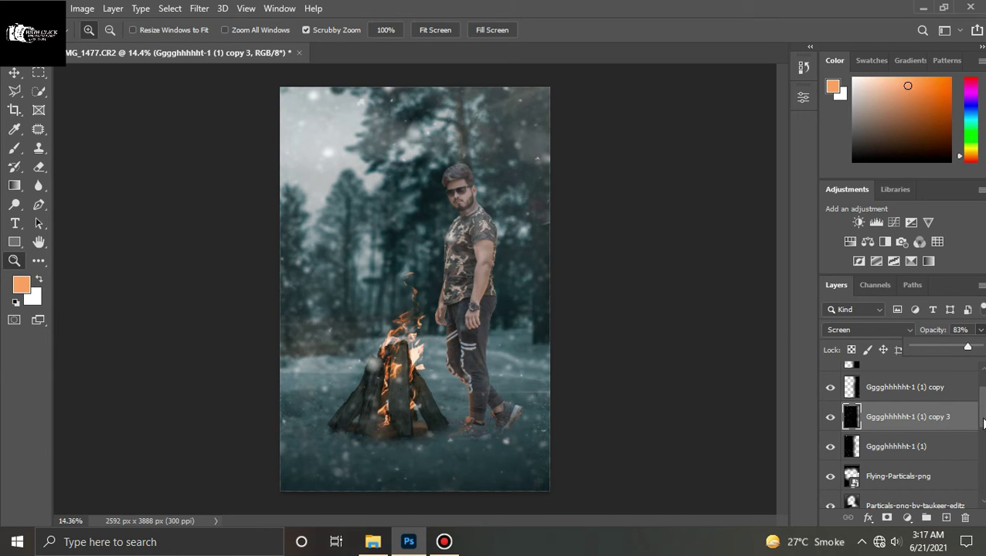
Step: Lower the Flying-Particals-png layer's opacity to 67%
{"action": "scroll", "coordinate": [981, 433], "scroll_direction": "down", "scroll_amount": 2}
{"action": "scroll", "coordinate": [976, 448], "scroll_direction": "down", "scroll_amount": 1}
{"action": "left_click", "coordinate": [919, 417]}
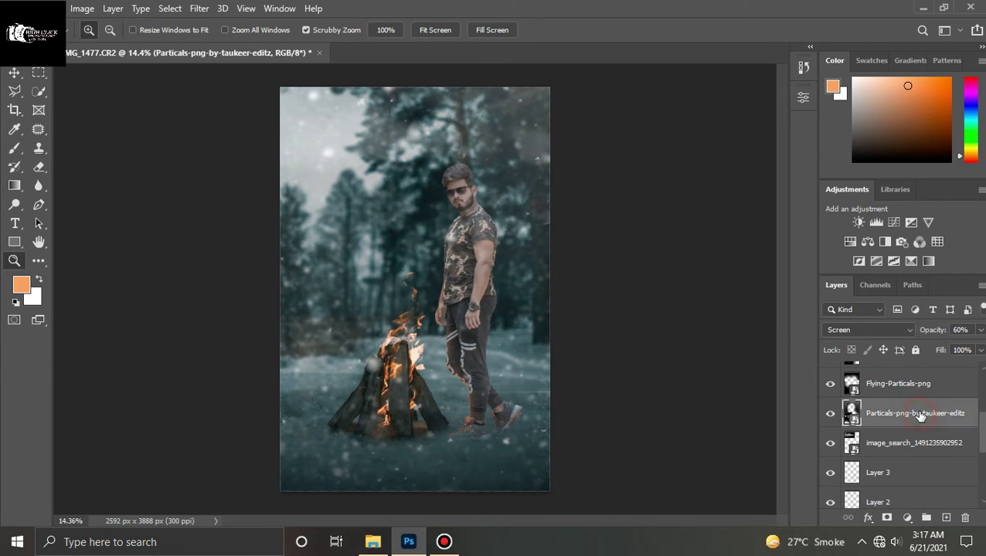
{"action": "left_click", "coordinate": [980, 330]}
{"action": "left_click", "coordinate": [952, 382]}
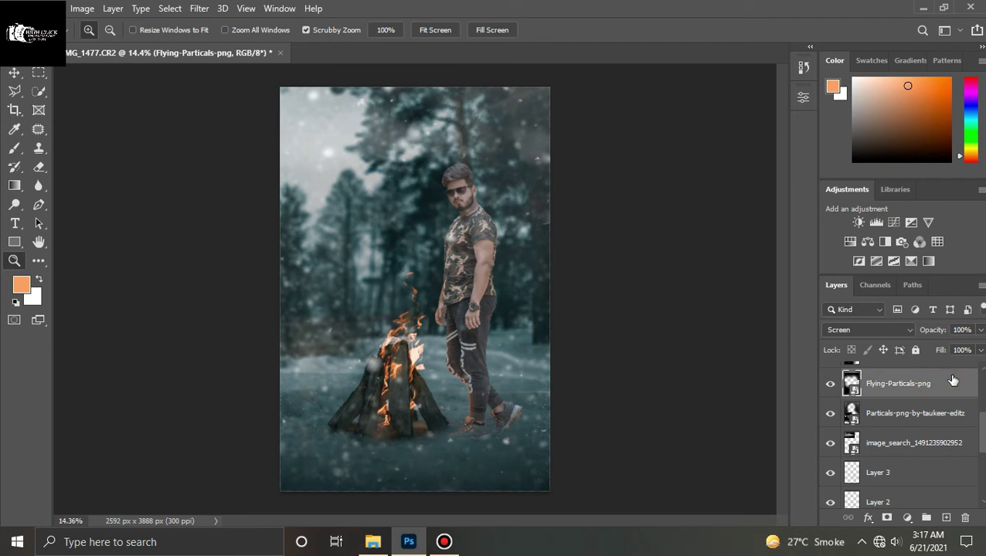
{"action": "left_click", "coordinate": [981, 329]}
{"action": "left_click_drag", "start_coordinate": [976, 347], "coordinate": [959, 351]}
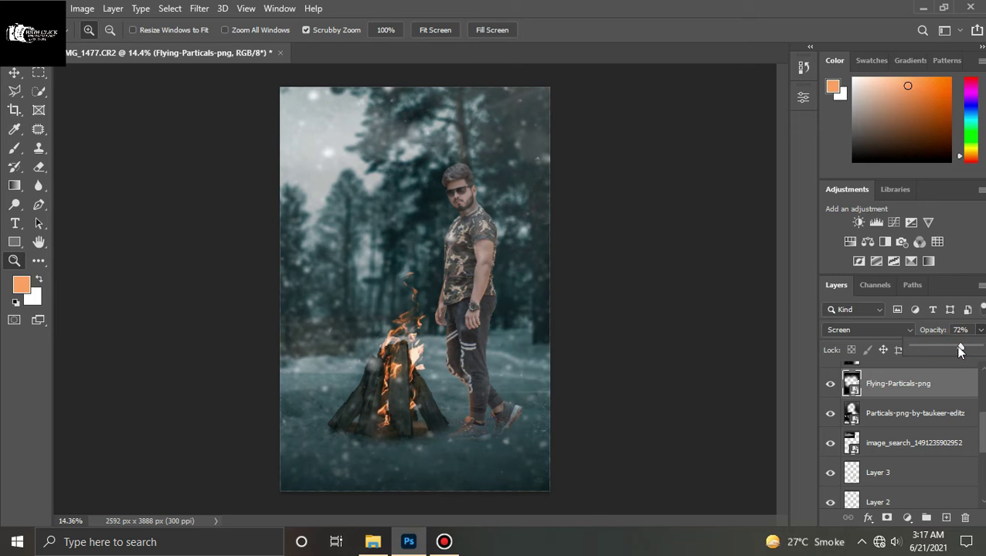
Step: Fade the Particals-png-by-taukeer-editz layer to about 34% opacity
{"action": "scroll", "coordinate": [983, 427], "scroll_direction": "up", "scroll_amount": 2}
{"action": "scroll", "coordinate": [983, 428], "scroll_direction": "up", "scroll_amount": 1}
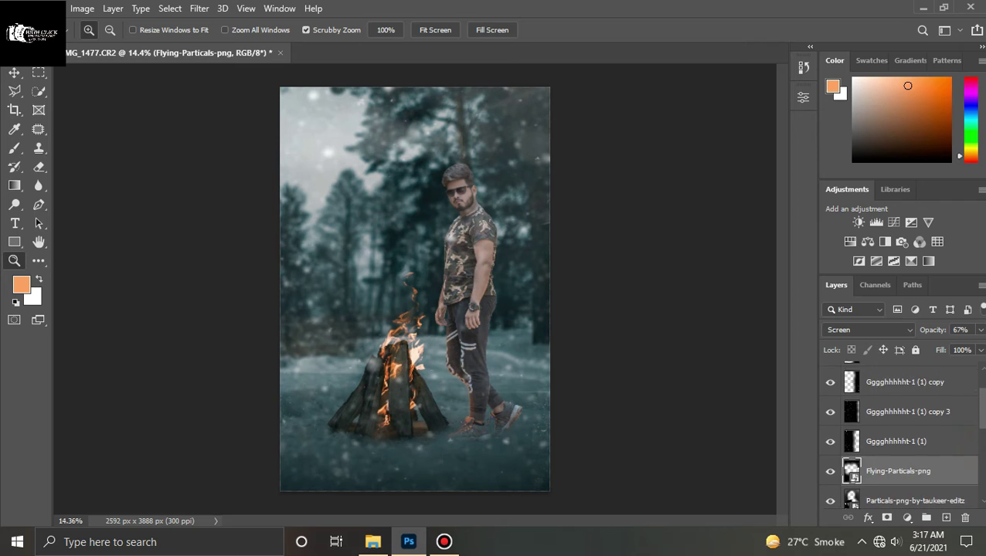
{"action": "scroll", "coordinate": [983, 427], "scroll_direction": "up", "scroll_amount": 1}
{"action": "scroll", "coordinate": [983, 428], "scroll_direction": "up", "scroll_amount": 1}
{"action": "scroll", "coordinate": [896, 432], "scroll_direction": "up", "scroll_amount": 1}
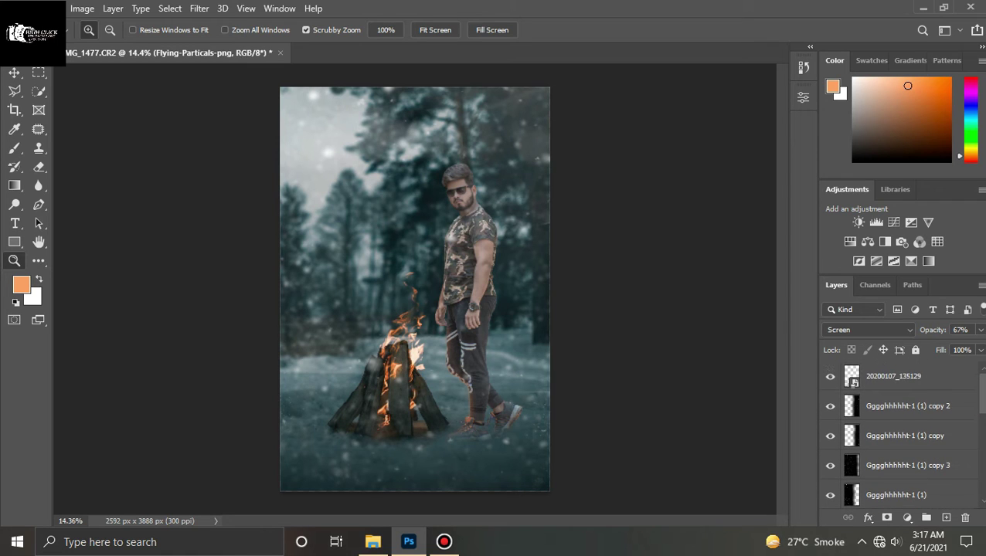
{"action": "scroll", "coordinate": [958, 418], "scroll_direction": "down", "scroll_amount": 2}
{"action": "scroll", "coordinate": [958, 417], "scroll_direction": "down", "scroll_amount": 1}
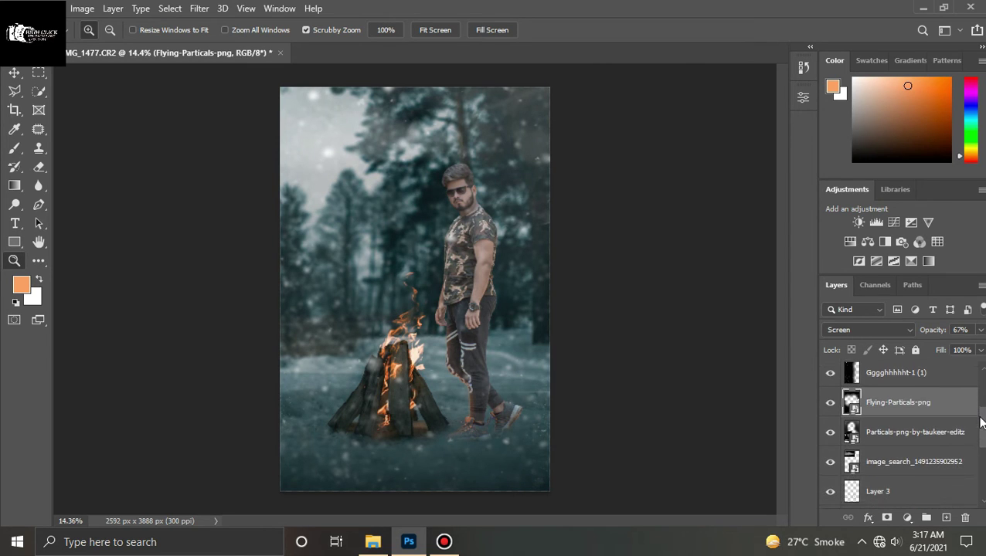
{"action": "scroll", "coordinate": [958, 418], "scroll_direction": "down", "scroll_amount": 1}
{"action": "left_click", "coordinate": [948, 421]}
{"action": "left_click", "coordinate": [982, 331]}
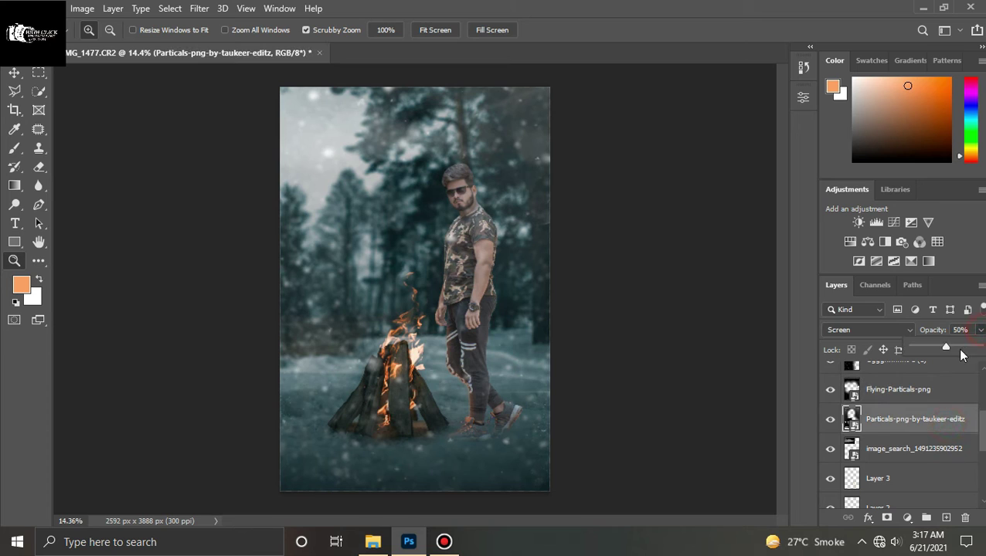
{"action": "left_click_drag", "start_coordinate": [947, 350], "coordinate": [934, 351]}
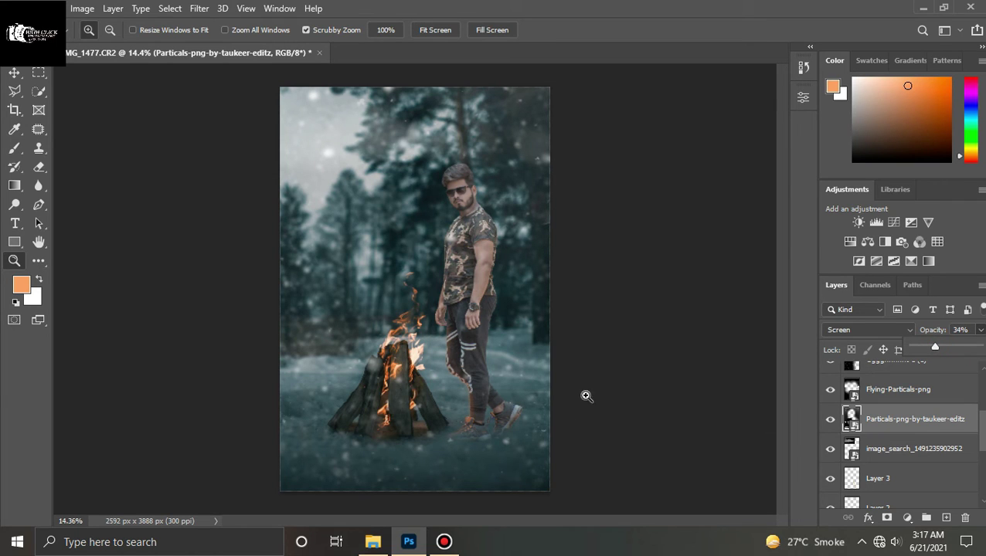
{"action": "scroll", "coordinate": [869, 473], "scroll_direction": "down", "scroll_amount": 3}
{"action": "scroll", "coordinate": [953, 465], "scroll_direction": "down", "scroll_amount": 3}
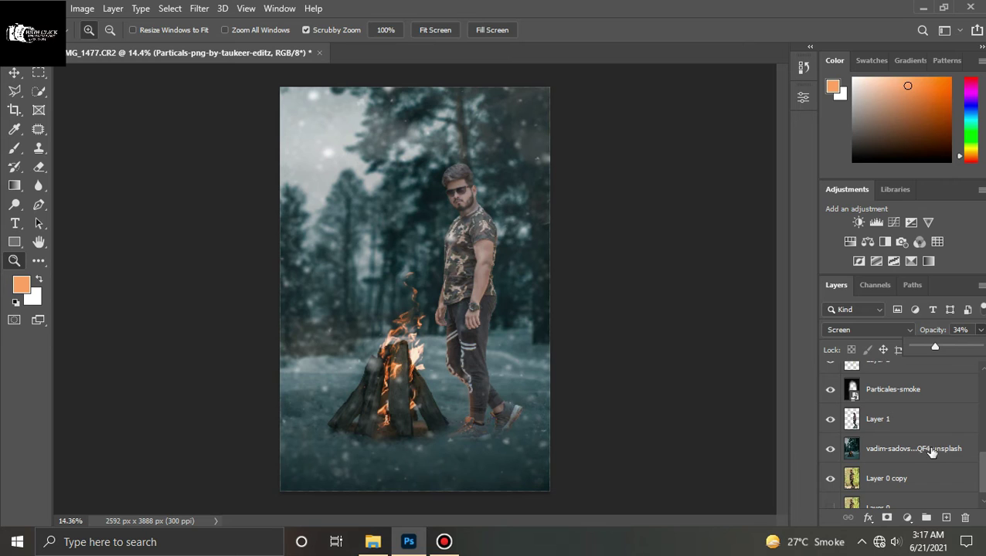
Step: Add a Selective Color layer and pull cyan out of Yellows, tuning magenta, yellow, black
{"action": "left_click", "coordinate": [14, 74]}
{"action": "left_click", "coordinate": [907, 517]}
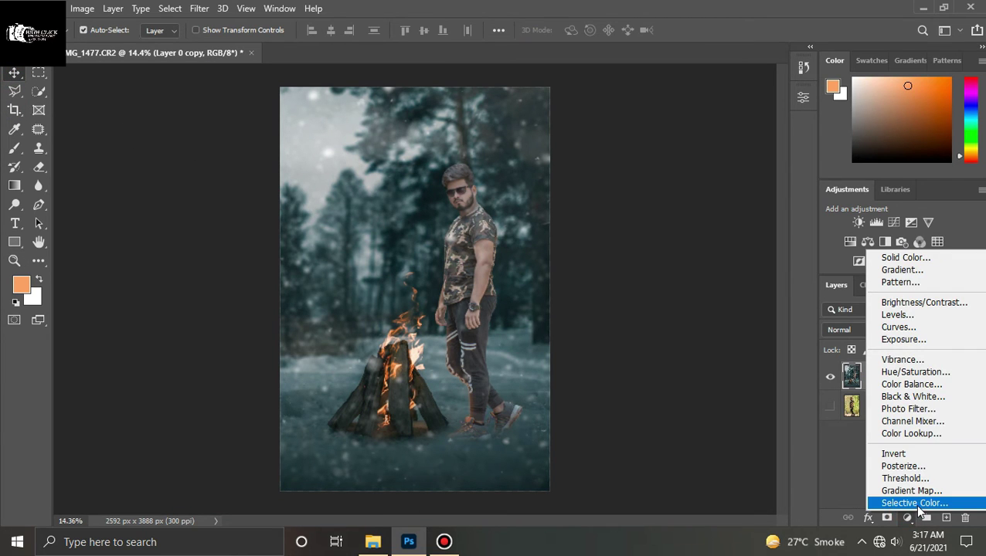
{"action": "left_click", "coordinate": [914, 503]}
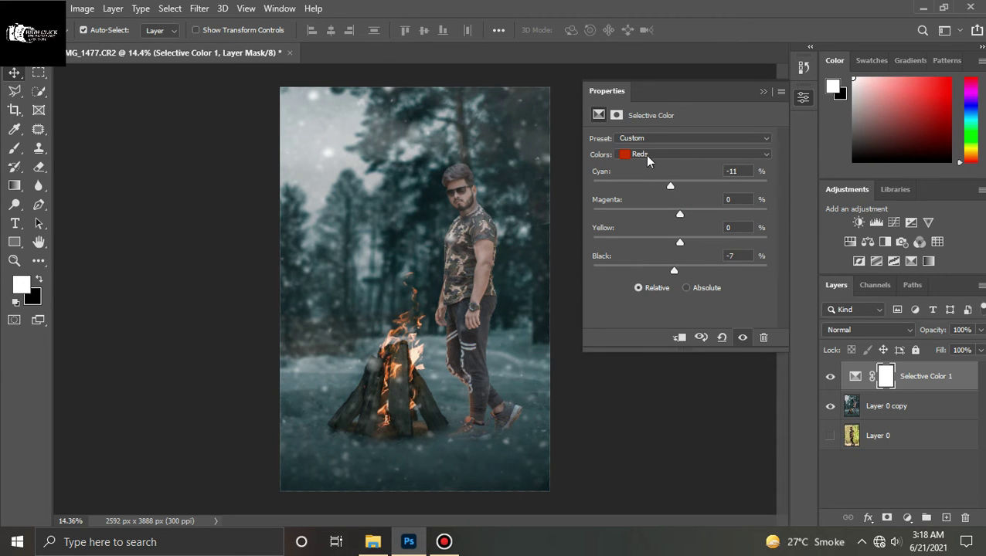
{"action": "left_click", "coordinate": [648, 154]}
{"action": "left_click", "coordinate": [644, 171]}
{"action": "left_click_drag", "start_coordinate": [680, 186], "coordinate": [617, 187]}
{"action": "mouse_move", "coordinate": [680, 214]}
{"action": "left_mouse_down"}
{"action": "mouse_move", "coordinate": [758, 242]}
{"action": "mouse_move", "coordinate": [694, 242]}
{"action": "mouse_move", "coordinate": [729, 270]}
{"action": "left_mouse_up"}
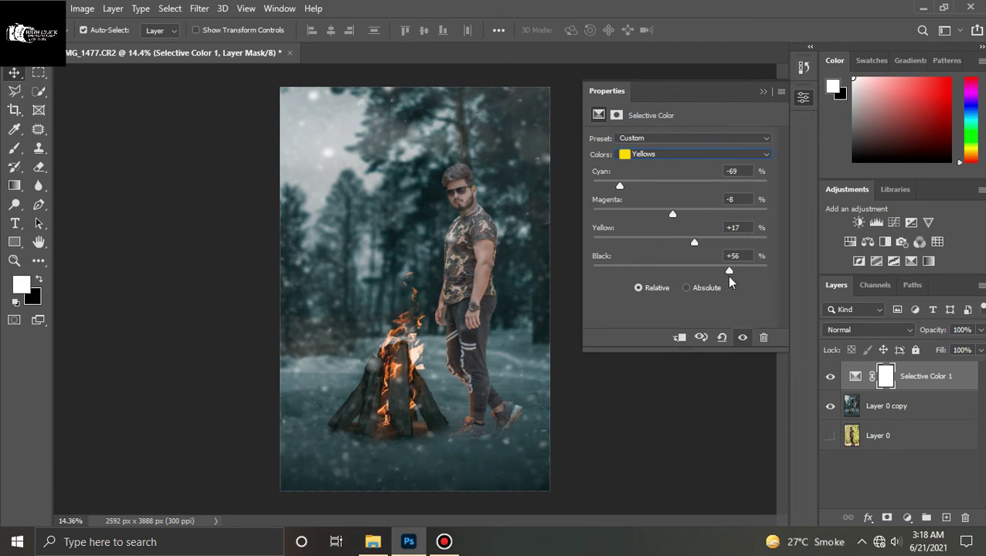
Step: Tune cyan in the Cyans, then raise Blues cyan toward -40 and add yellow
{"action": "left_click", "coordinate": [656, 155]}
{"action": "left_click", "coordinate": [665, 185]}
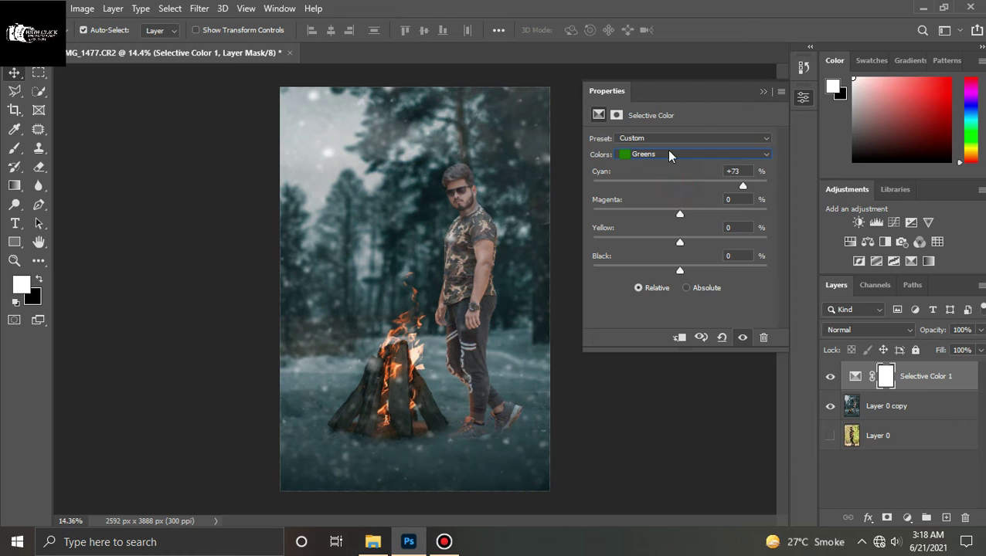
{"action": "left_click", "coordinate": [669, 155]}
{"action": "left_click", "coordinate": [656, 202]}
{"action": "mouse_move", "coordinate": [760, 185]}
{"action": "left_mouse_down"}
{"action": "mouse_move", "coordinate": [681, 186]}
{"action": "mouse_move", "coordinate": [669, 243]}
{"action": "mouse_move", "coordinate": [693, 271]}
{"action": "left_mouse_up"}
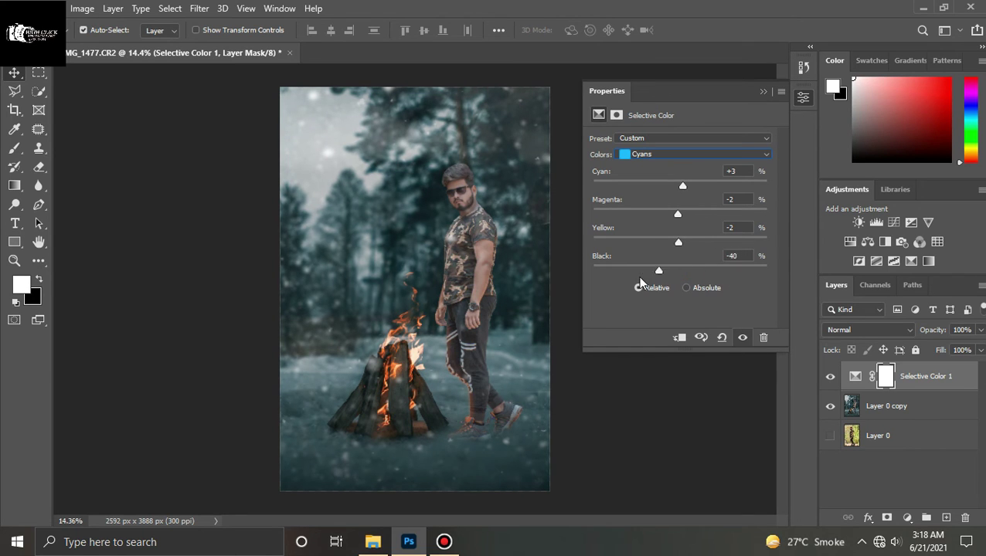
{"action": "left_click", "coordinate": [662, 153]}
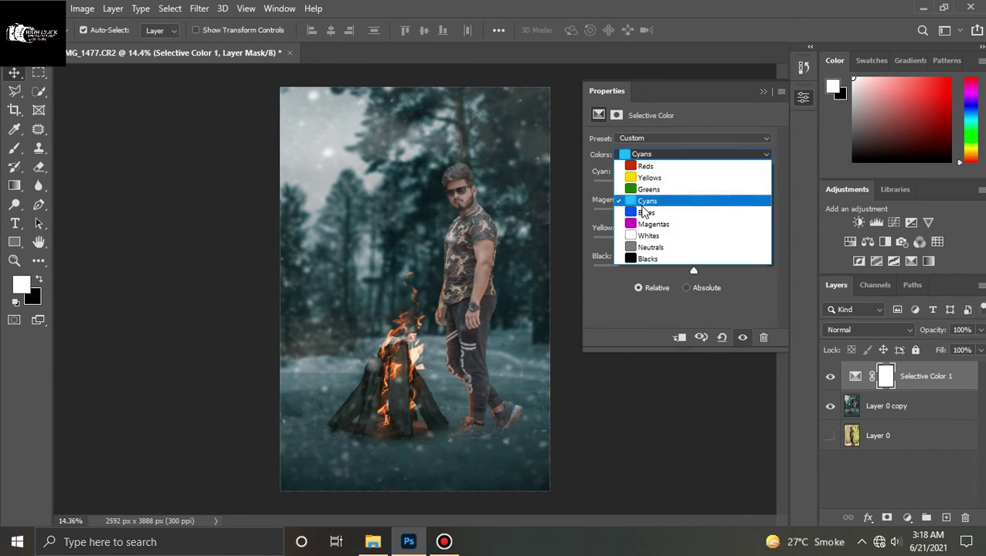
{"action": "left_click", "coordinate": [656, 214]}
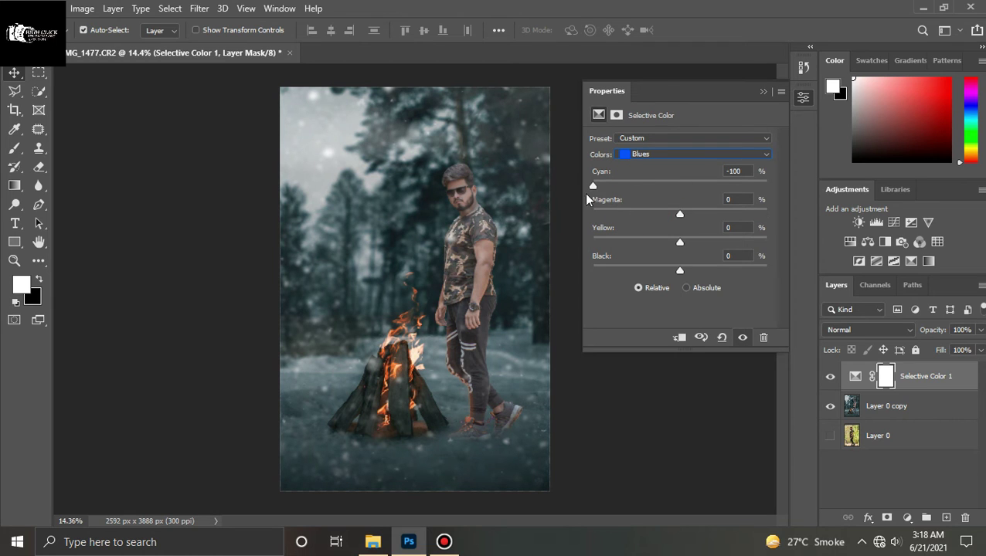
{"action": "left_click_drag", "start_coordinate": [571, 191], "coordinate": [652, 197]}
{"action": "left_click_drag", "start_coordinate": [680, 242], "coordinate": [720, 243]}
Step: Add cyan and reduce magenta in Whites, and adjust cyan in Blacks
{"action": "left_click", "coordinate": [682, 155]}
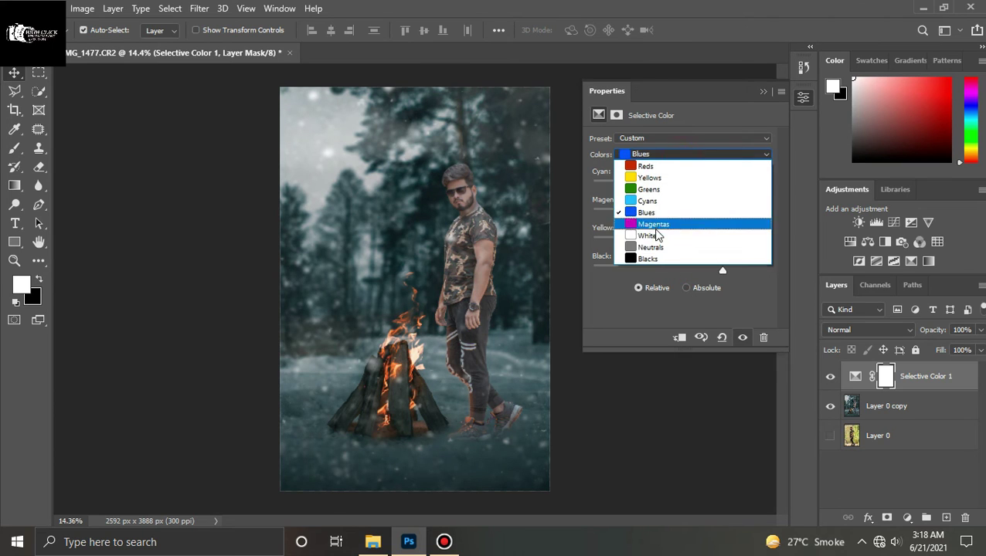
{"action": "left_click", "coordinate": [657, 240]}
{"action": "left_click_drag", "start_coordinate": [646, 192], "coordinate": [705, 183]}
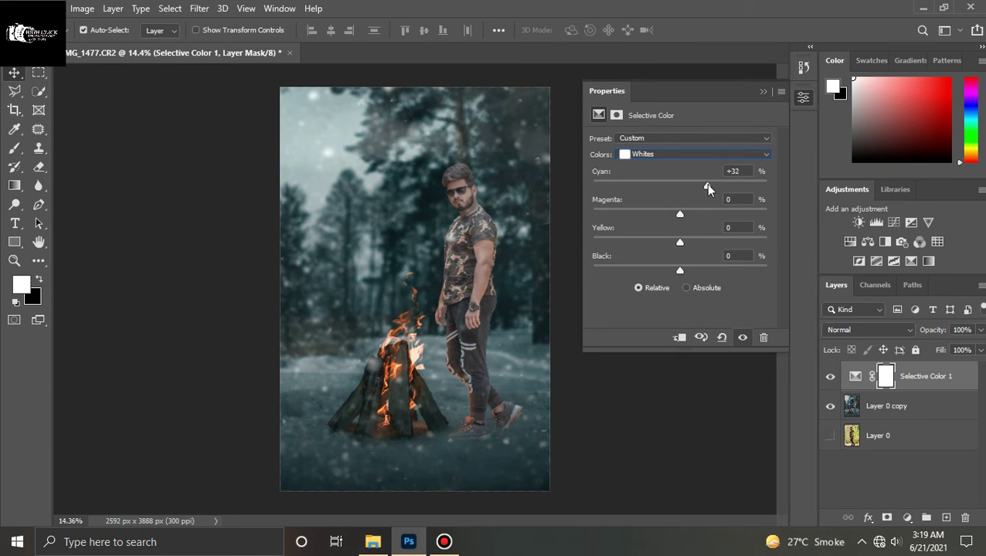
{"action": "mouse_move", "coordinate": [680, 214]}
{"action": "left_mouse_down"}
{"action": "mouse_move", "coordinate": [654, 216]}
{"action": "mouse_move", "coordinate": [696, 242]}
{"action": "mouse_move", "coordinate": [646, 277]}
{"action": "mouse_move", "coordinate": [696, 272]}
{"action": "left_mouse_up"}
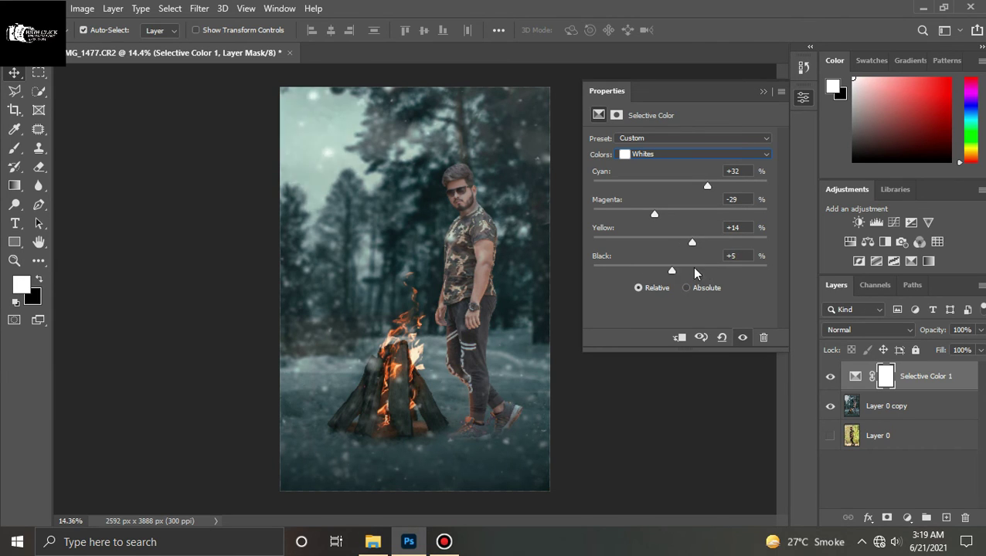
{"action": "left_click", "coordinate": [665, 155]}
{"action": "left_click", "coordinate": [650, 260]}
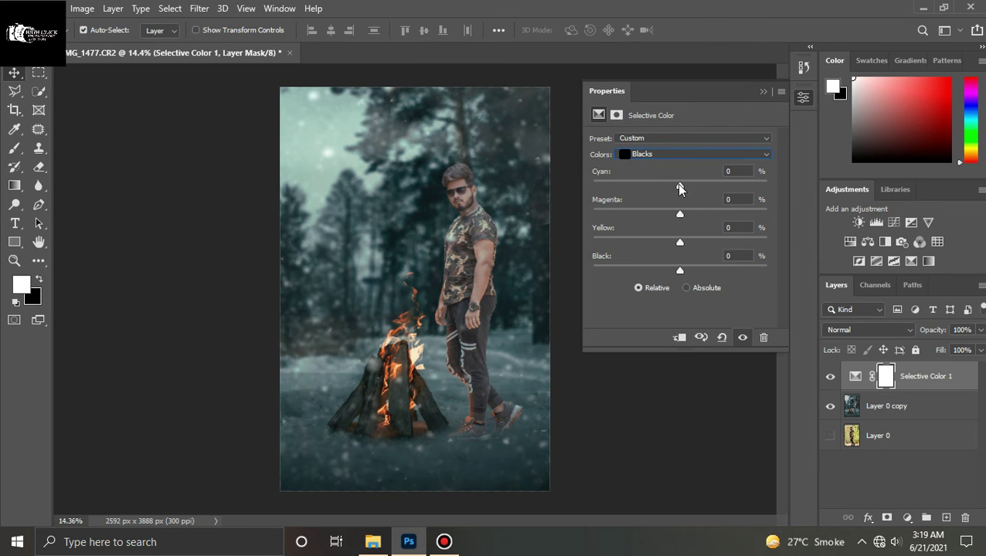
{"action": "left_click_drag", "start_coordinate": [680, 187], "coordinate": [682, 270]}
{"action": "left_click", "coordinate": [767, 95]}
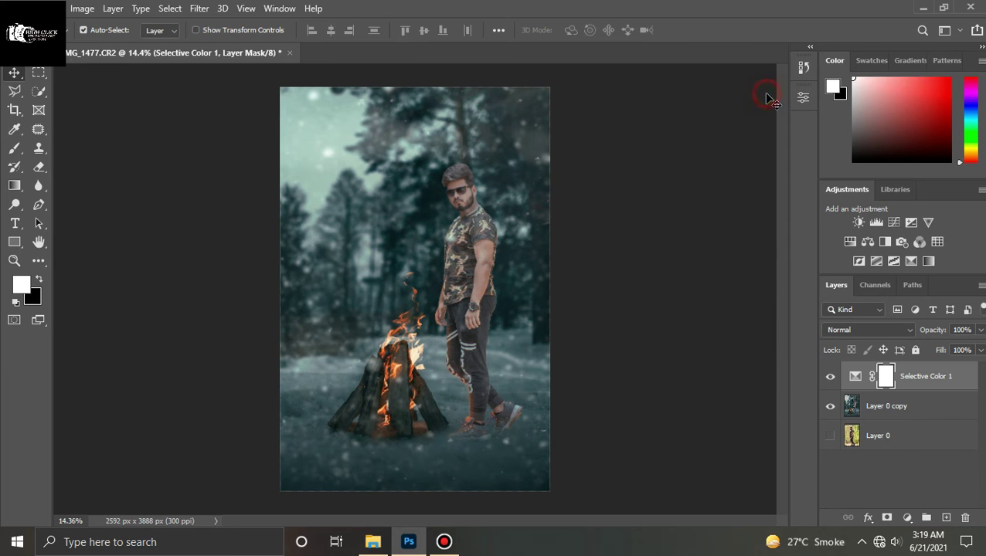
Step: Toggle the Selective Color layer to compare and zoom in on the man's face
{"action": "left_click", "coordinate": [831, 377]}
{"action": "left_click", "coordinate": [832, 376]}
{"action": "key", "text": "z"}
{"action": "mouse_move", "coordinate": [466, 188]}
{"action": "left_mouse_down"}
{"action": "mouse_move", "coordinate": [566, 235]}
{"action": "mouse_move", "coordinate": [479, 235]}
{"action": "mouse_move", "coordinate": [587, 237]}
{"action": "left_mouse_up"}
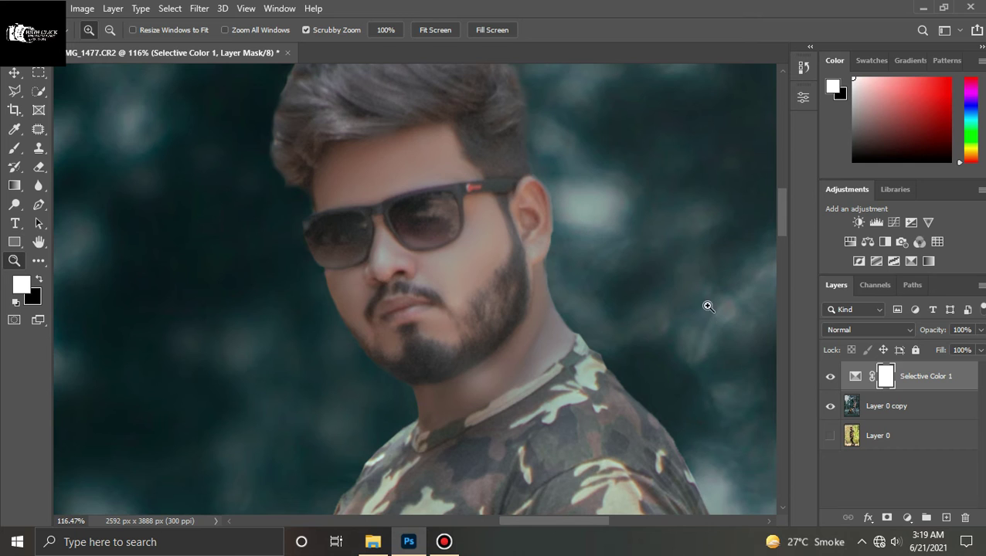
Step: Merge Selective Color 1 down into Layer 0 copy and open Liquify
{"action": "right_click", "coordinate": [953, 380]}
{"action": "left_click", "coordinate": [777, 426]}
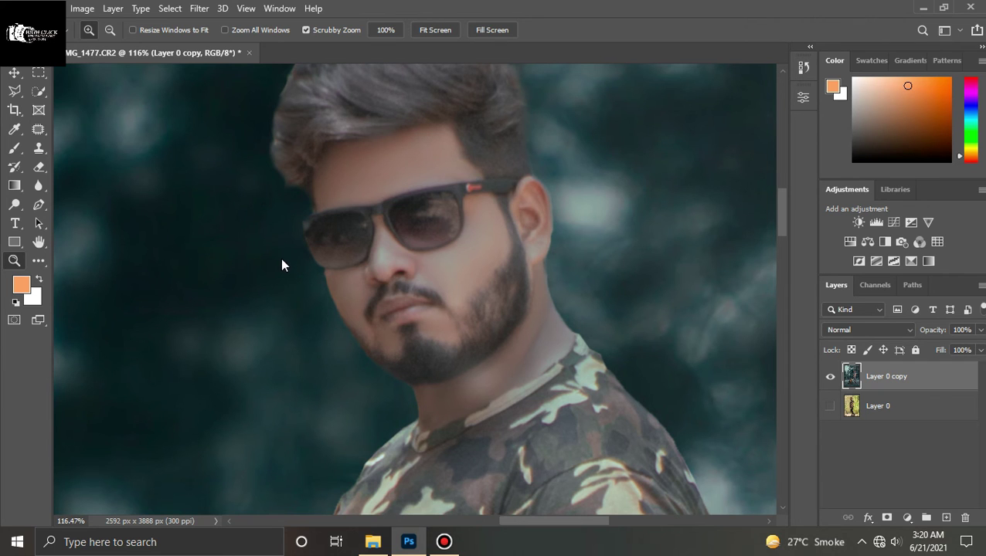
{"action": "key", "text": "shift+ctrl+x"}
Step: Zoom the Liquify preview to 200% around the man's face
{"action": "key", "text": "z"}
{"action": "left_click", "coordinate": [377, 177]}
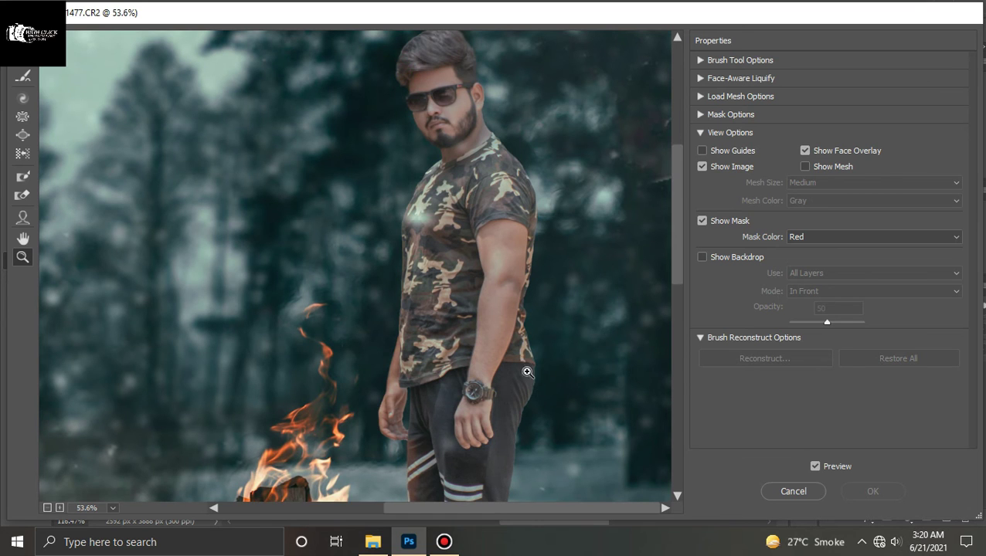
{"action": "left_click", "coordinate": [379, 232]}
{"action": "right_click", "coordinate": [251, 101]}
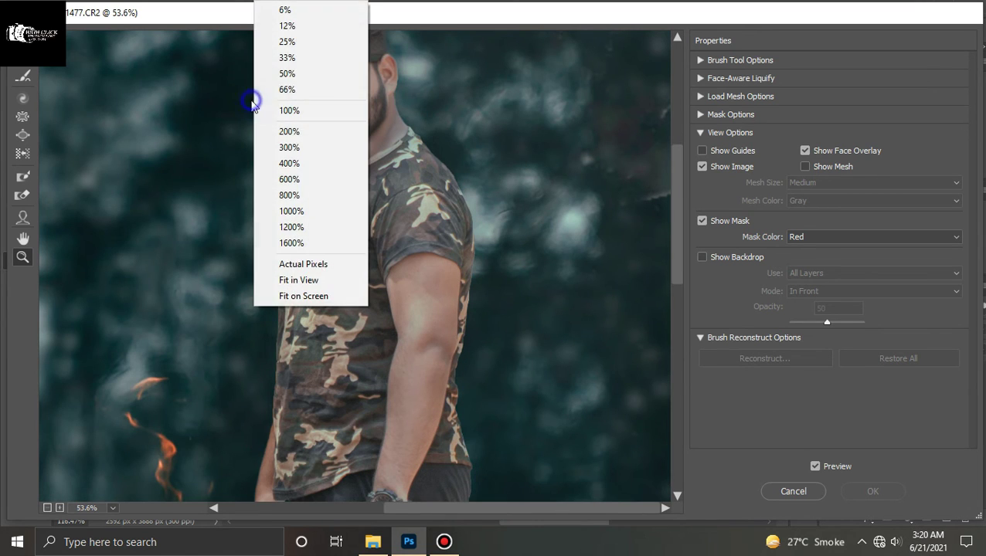
{"action": "left_click", "coordinate": [287, 73]}
{"action": "right_click", "coordinate": [303, 107]}
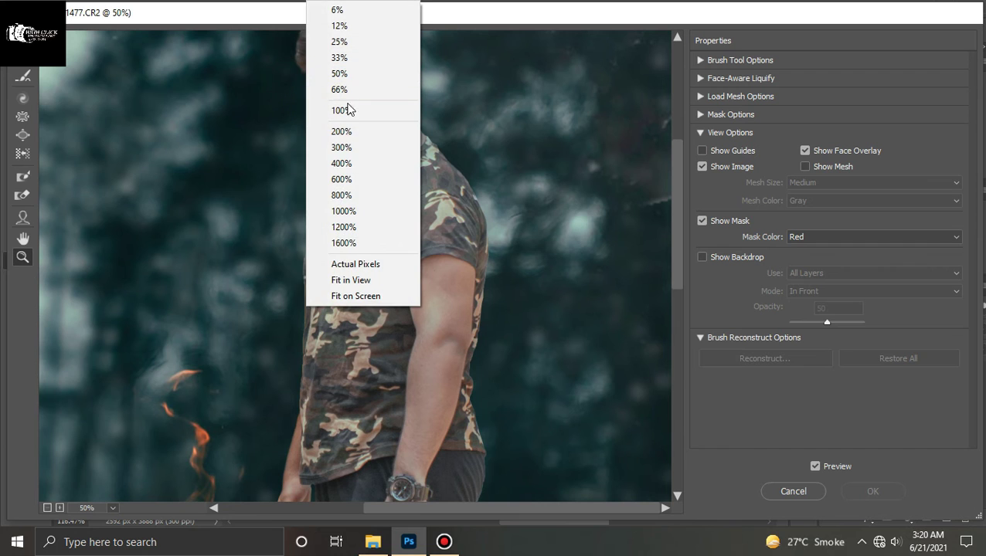
{"action": "left_click", "coordinate": [344, 133]}
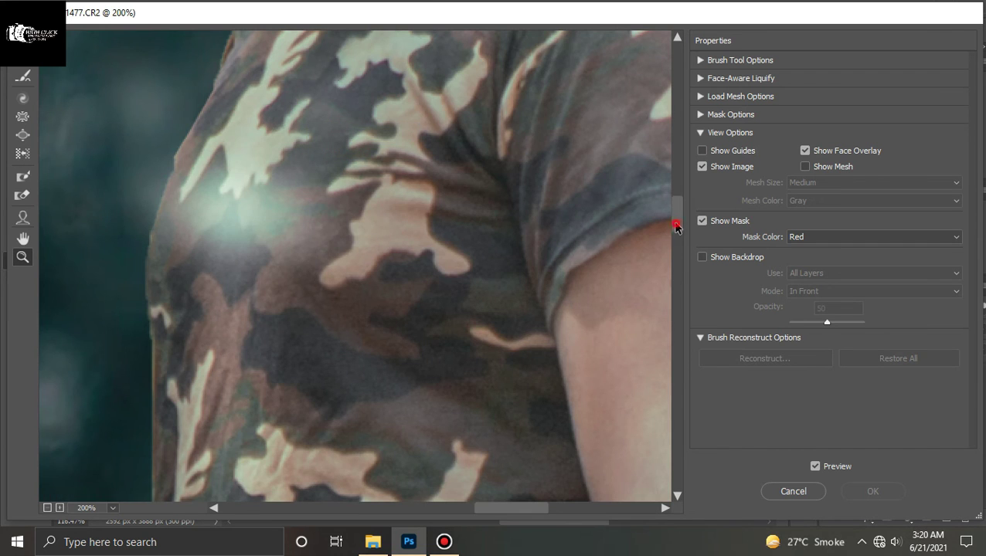
{"action": "left_click_drag", "start_coordinate": [674, 220], "coordinate": [677, 162]}
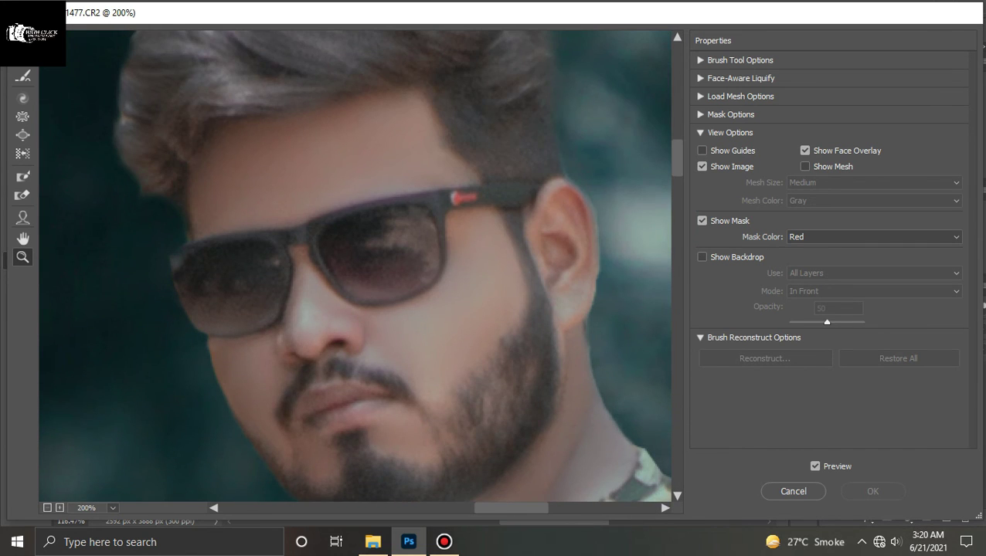
Step: Use an enlarged Forward Warp brush to push the left jaw and cheek inward, then apply Liquify
{"action": "left_click", "coordinate": [22, 76]}
{"action": "key", "text": "bracketright"}
{"action": "key", "text": "bracketright"}
{"action": "key", "text": "bracketright"}
{"action": "key", "text": "bracketright"}
{"action": "key", "text": "bracketright"}
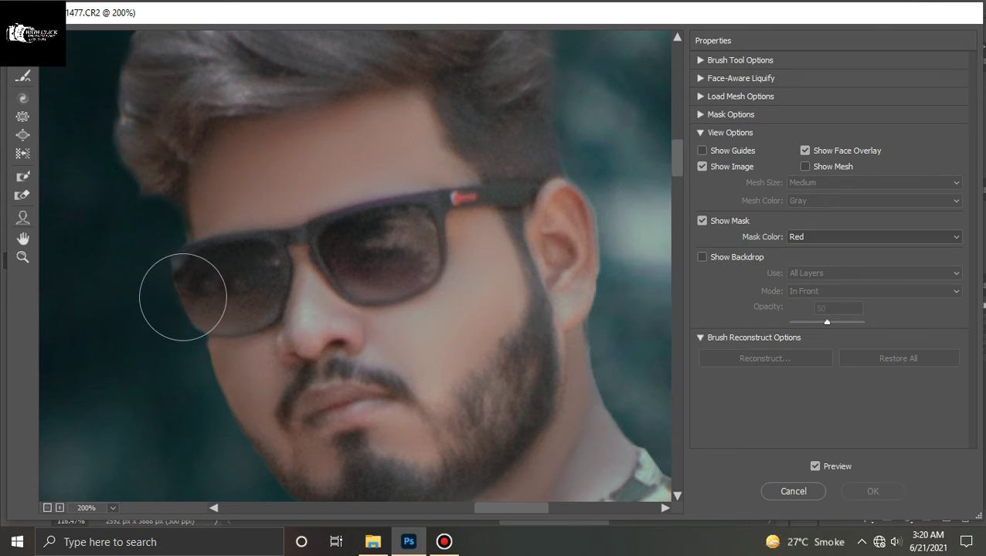
{"action": "key", "text": "bracketright"}
{"action": "key", "text": "bracketright"}
{"action": "key", "text": "bracketright"}
{"action": "left_click_drag", "start_coordinate": [187, 299], "coordinate": [186, 295]}
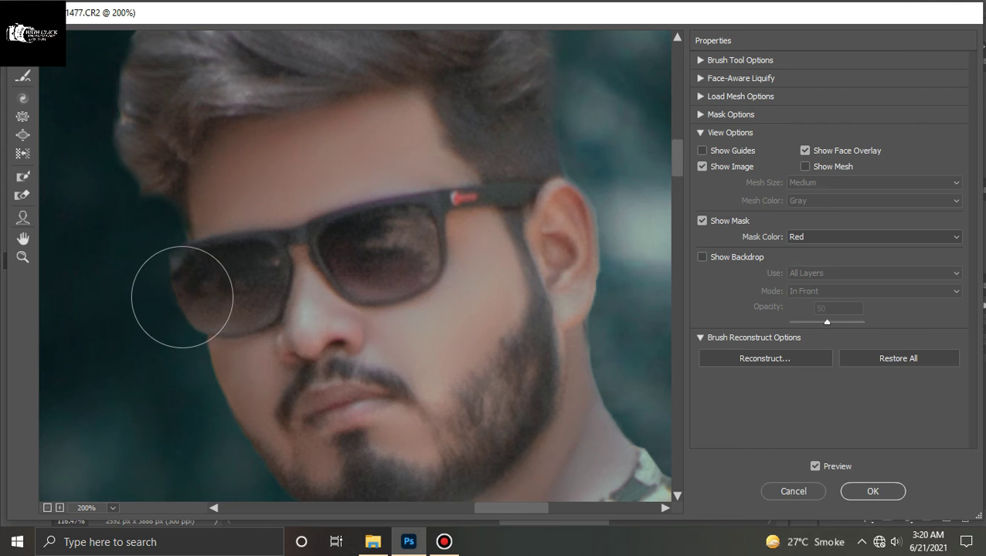
{"action": "key", "text": "bracketright"}
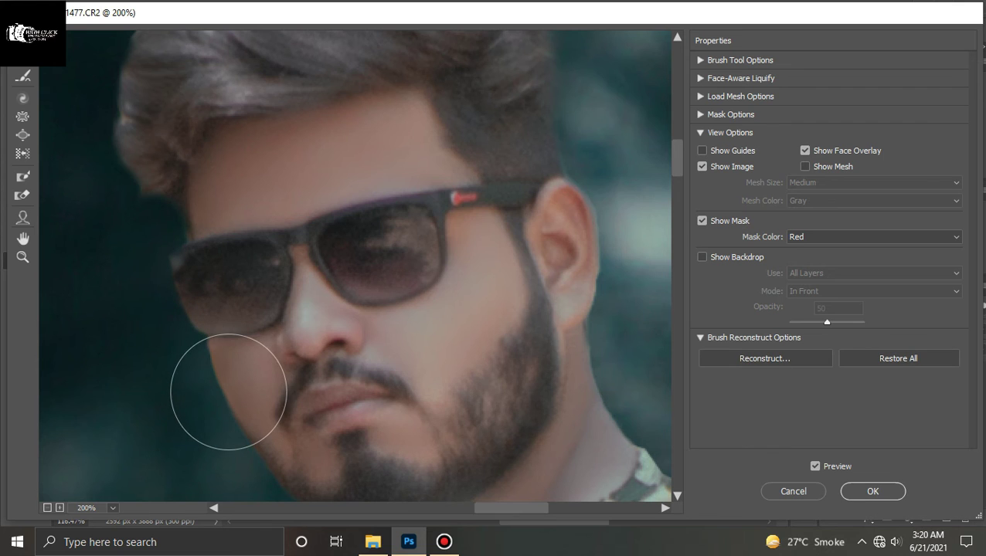
{"action": "left_click_drag", "start_coordinate": [227, 393], "coordinate": [261, 453]}
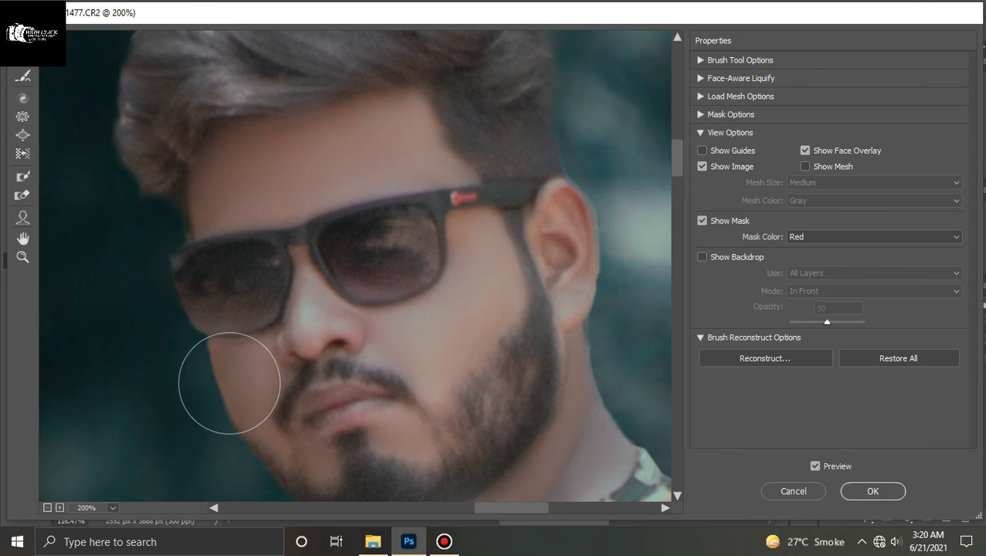
{"action": "mouse_move", "coordinate": [224, 379]}
{"action": "left_mouse_down"}
{"action": "mouse_move", "coordinate": [240, 425]}
{"action": "mouse_move", "coordinate": [242, 413]}
{"action": "left_mouse_up"}
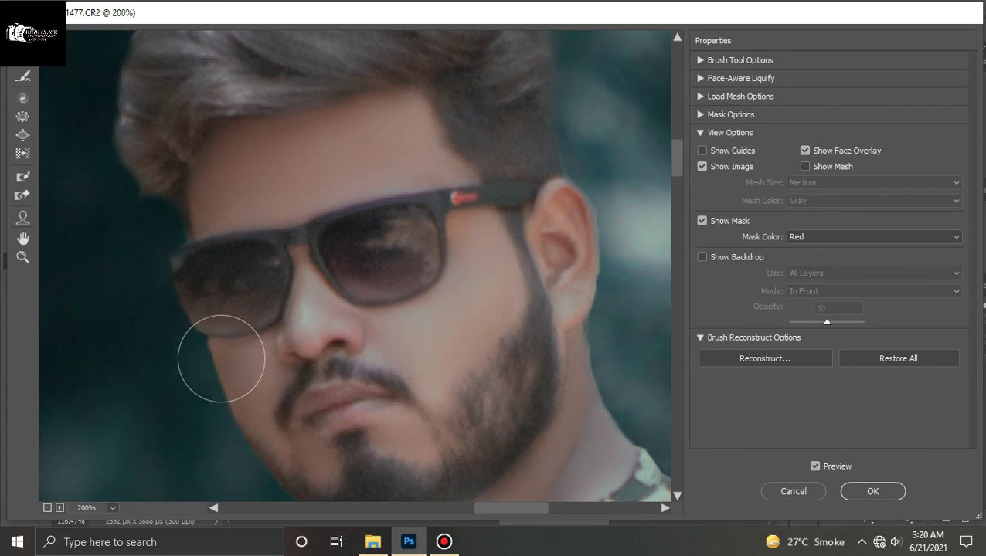
{"action": "key", "text": "bracketleft"}
{"action": "key", "text": "bracketleft"}
{"action": "key", "text": "bracketleft"}
{"action": "key", "text": "bracketleft"}
{"action": "key", "text": "bracketleft"}
{"action": "key", "text": "bracketleft"}
{"action": "key", "text": "bracketleft"}
{"action": "key", "text": "bracketleft"}
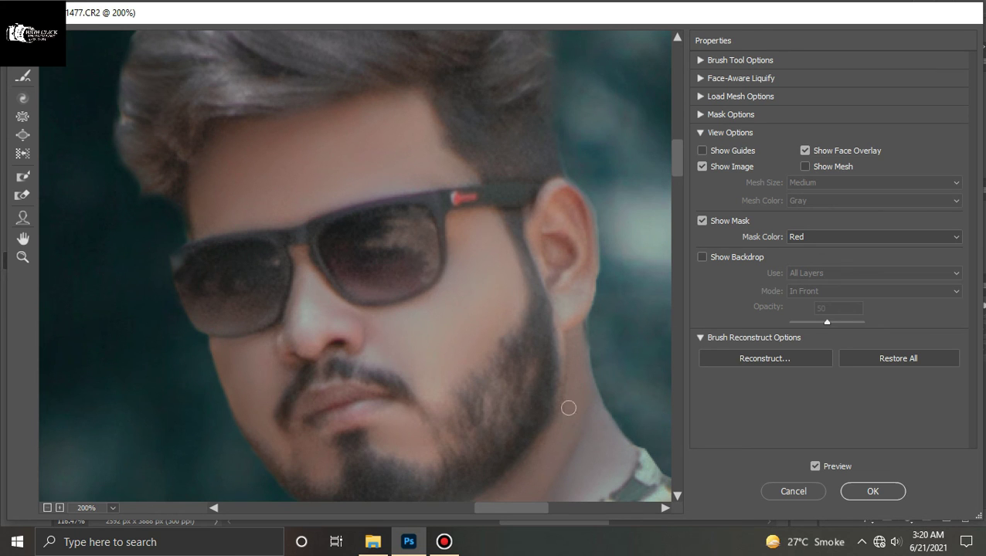
{"action": "left_click", "coordinate": [881, 491]}
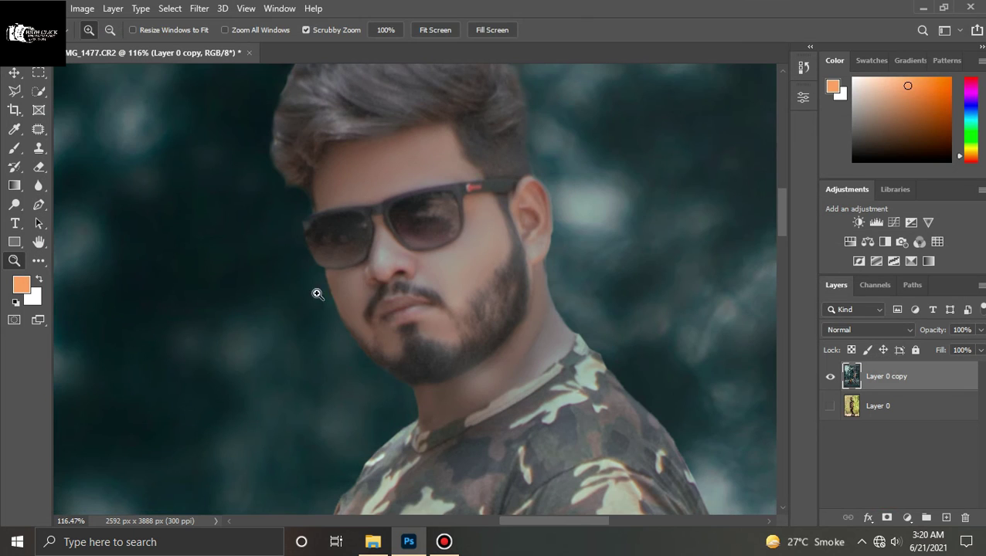
Step: Fit the image on screen and set Camera Raw Basic: Exposure -0.60, Contrast +17, Vibrance +21
{"action": "right_click", "coordinate": [262, 239]}
{"action": "left_click", "coordinate": [282, 247]}
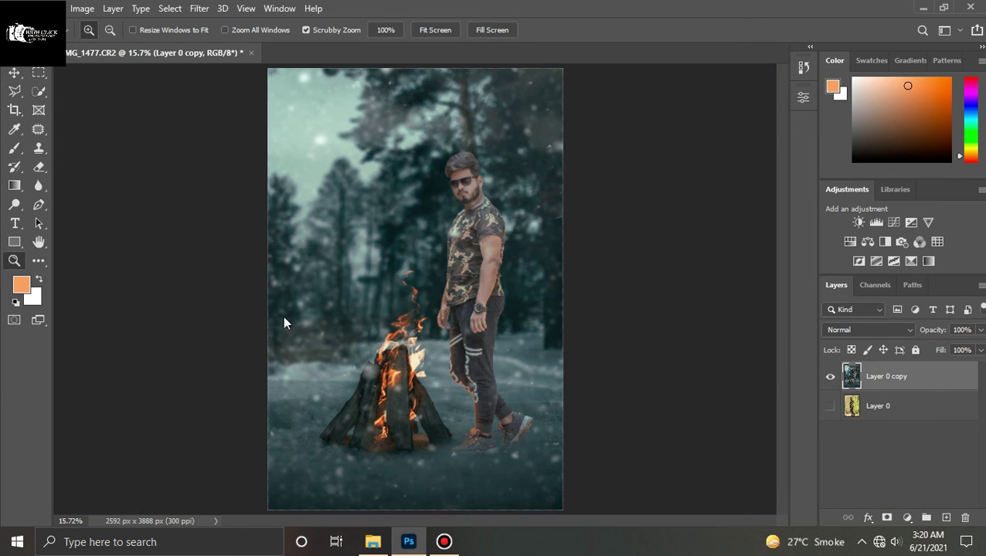
{"action": "key", "text": "ctrl+shift+a"}
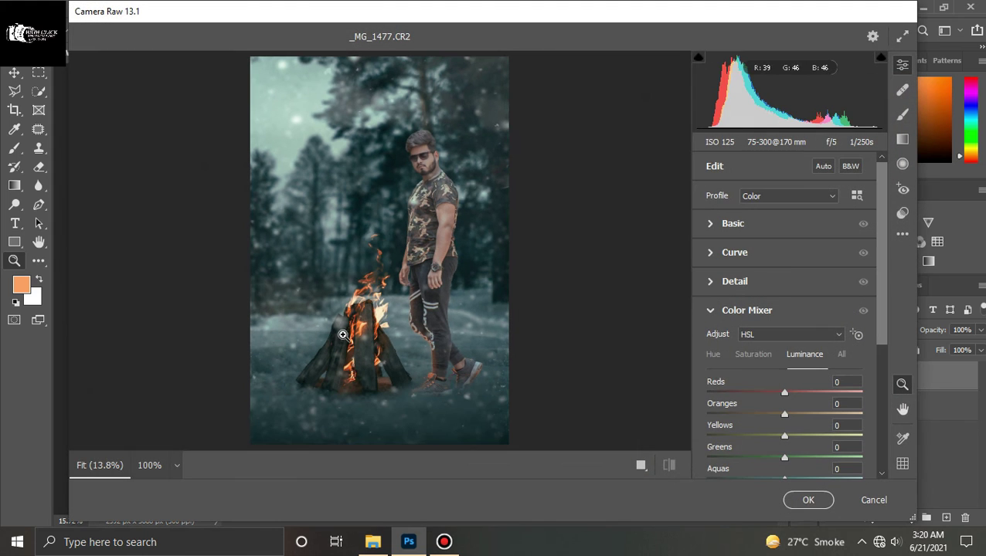
{"action": "left_click", "coordinate": [710, 227]}
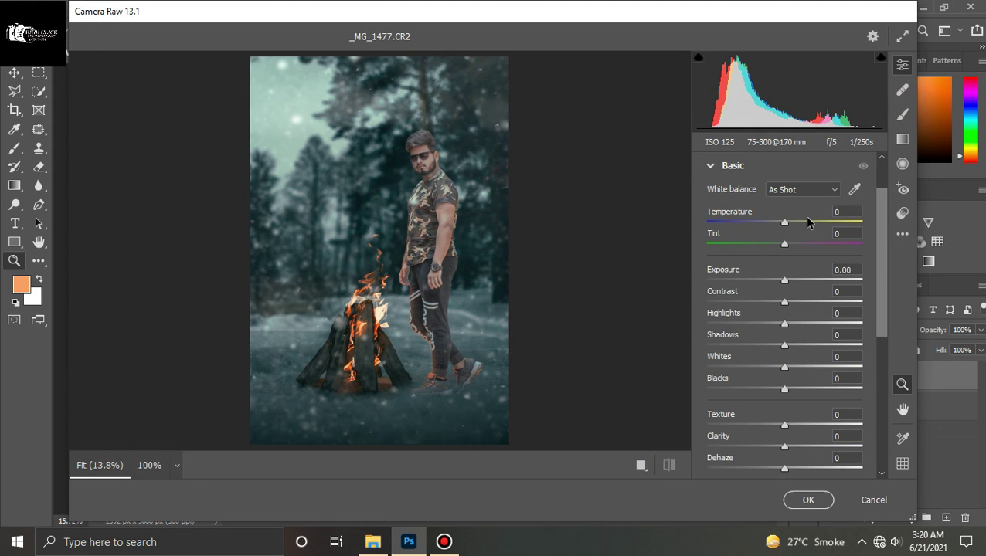
{"action": "mouse_move", "coordinate": [785, 224]}
{"action": "left_mouse_down"}
{"action": "mouse_move", "coordinate": [794, 245]}
{"action": "mouse_move", "coordinate": [782, 244]}
{"action": "mouse_move", "coordinate": [786, 225]}
{"action": "left_mouse_up"}
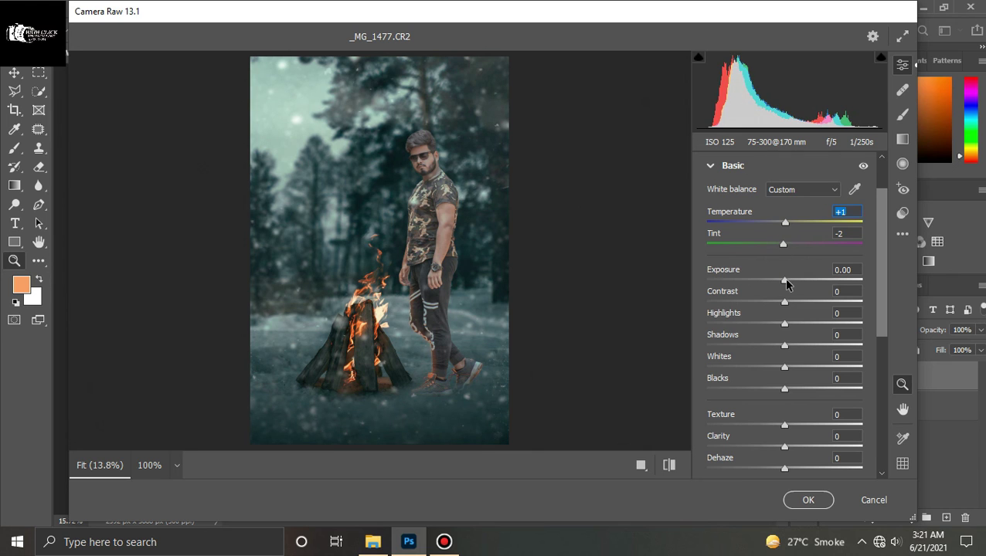
{"action": "mouse_move", "coordinate": [784, 281]}
{"action": "left_mouse_down"}
{"action": "mouse_move", "coordinate": [777, 283]}
{"action": "mouse_move", "coordinate": [819, 324]}
{"action": "mouse_move", "coordinate": [778, 345]}
{"action": "mouse_move", "coordinate": [799, 345]}
{"action": "mouse_move", "coordinate": [739, 370]}
{"action": "mouse_move", "coordinate": [805, 369]}
{"action": "mouse_move", "coordinate": [767, 392]}
{"action": "mouse_move", "coordinate": [780, 389]}
{"action": "left_mouse_up"}
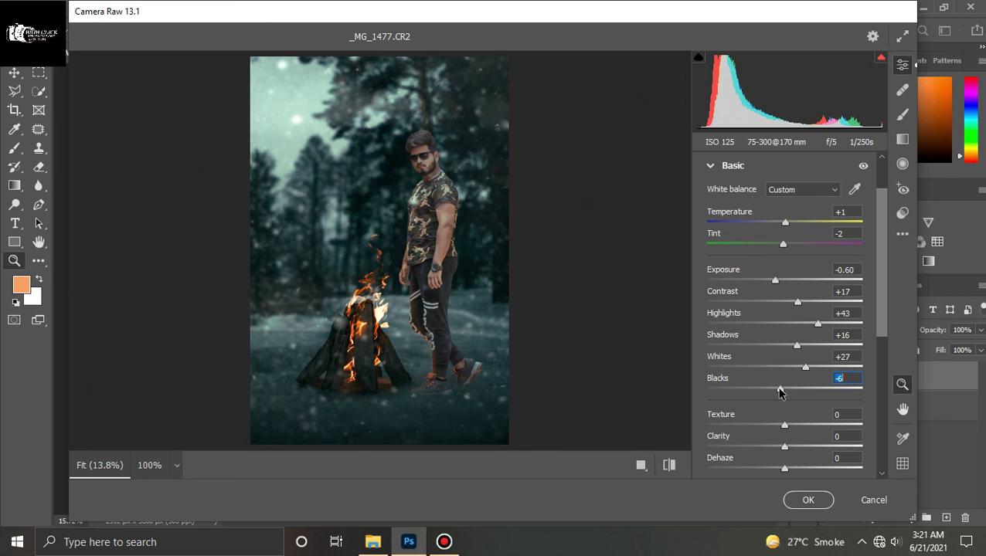
{"action": "scroll", "coordinate": [776, 354], "scroll_direction": "up", "scroll_amount": 1}
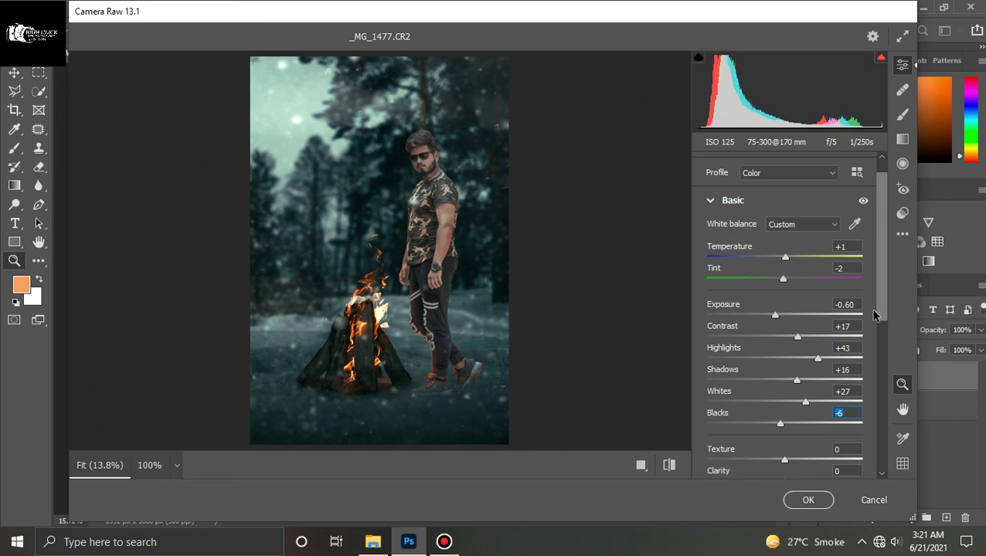
{"action": "scroll", "coordinate": [782, 423], "scroll_direction": "down", "scroll_amount": 2}
{"action": "mouse_move", "coordinate": [785, 438]}
{"action": "left_mouse_down"}
{"action": "mouse_move", "coordinate": [820, 438]}
{"action": "mouse_move", "coordinate": [799, 438]}
{"action": "mouse_move", "coordinate": [789, 462]}
{"action": "left_mouse_up"}
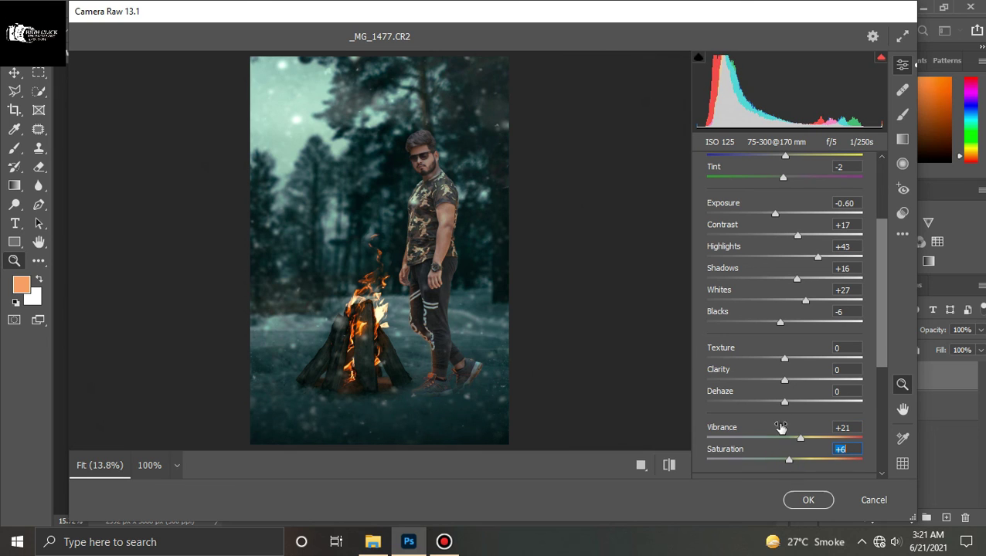
{"action": "scroll", "coordinate": [883, 288], "scroll_direction": "up", "scroll_amount": 5}
Step: Raise HSL Luminance: Oranges +33, Greens +45, Aquas +43, Blues +40, and apply the filter
{"action": "left_click", "coordinate": [709, 222]}
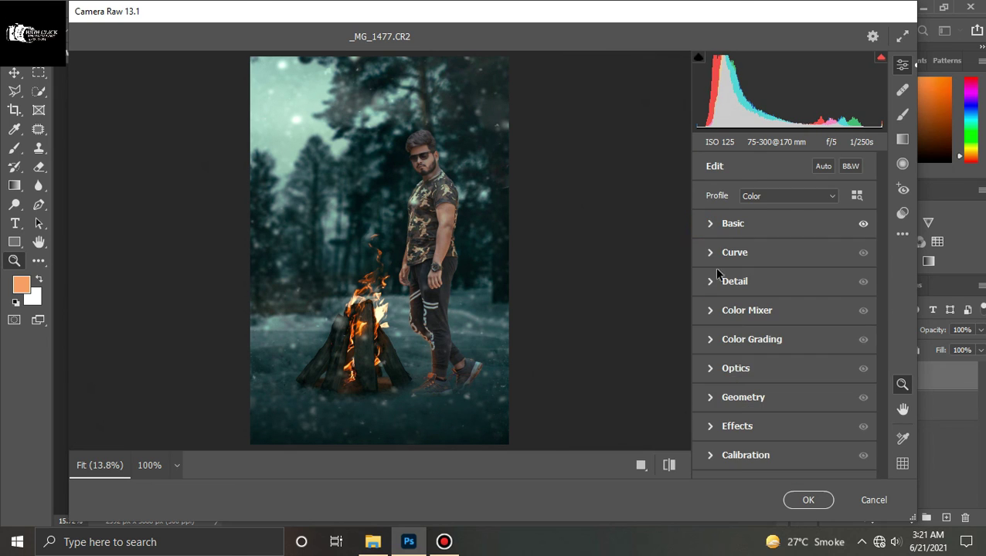
{"action": "left_click", "coordinate": [713, 311]}
{"action": "mouse_move", "coordinate": [786, 304]}
{"action": "left_mouse_down"}
{"action": "mouse_move", "coordinate": [812, 304]}
{"action": "mouse_move", "coordinate": [782, 325]}
{"action": "mouse_move", "coordinate": [796, 329]}
{"action": "mouse_move", "coordinate": [811, 305]}
{"action": "left_mouse_up"}
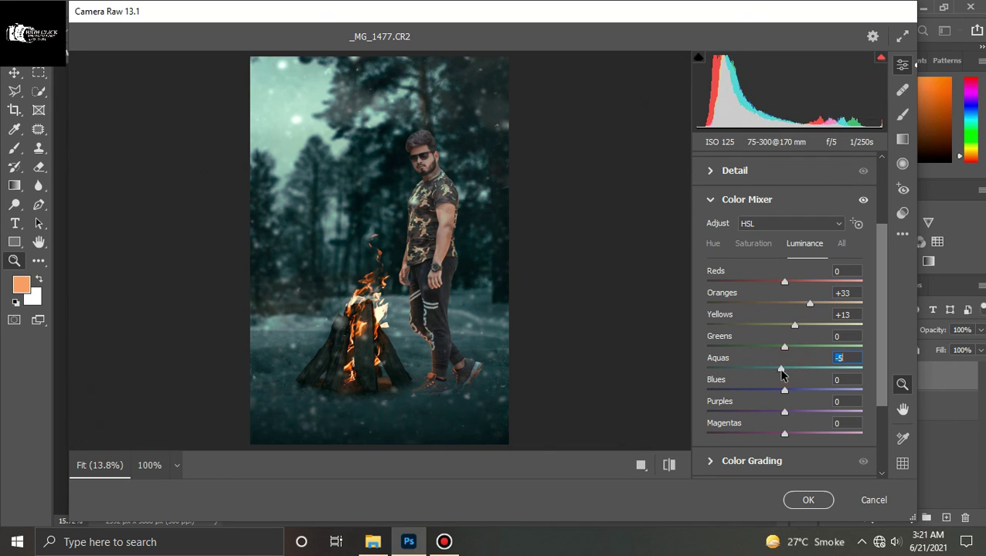
{"action": "mouse_move", "coordinate": [782, 368]}
{"action": "left_mouse_down"}
{"action": "mouse_move", "coordinate": [818, 368]}
{"action": "mouse_move", "coordinate": [769, 390]}
{"action": "mouse_move", "coordinate": [815, 390]}
{"action": "left_mouse_up"}
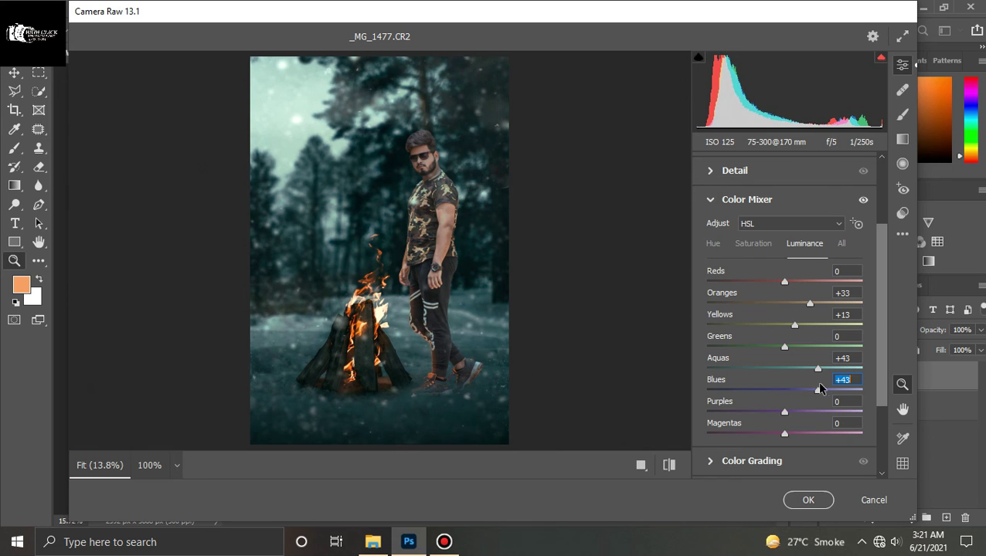
{"action": "left_click_drag", "start_coordinate": [785, 347], "coordinate": [818, 347]}
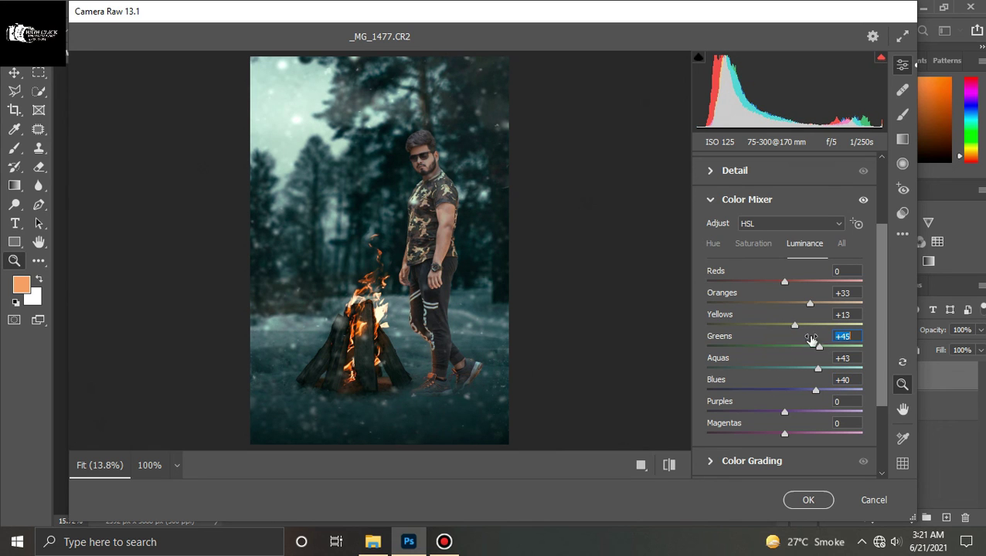
{"action": "left_click", "coordinate": [809, 500]}
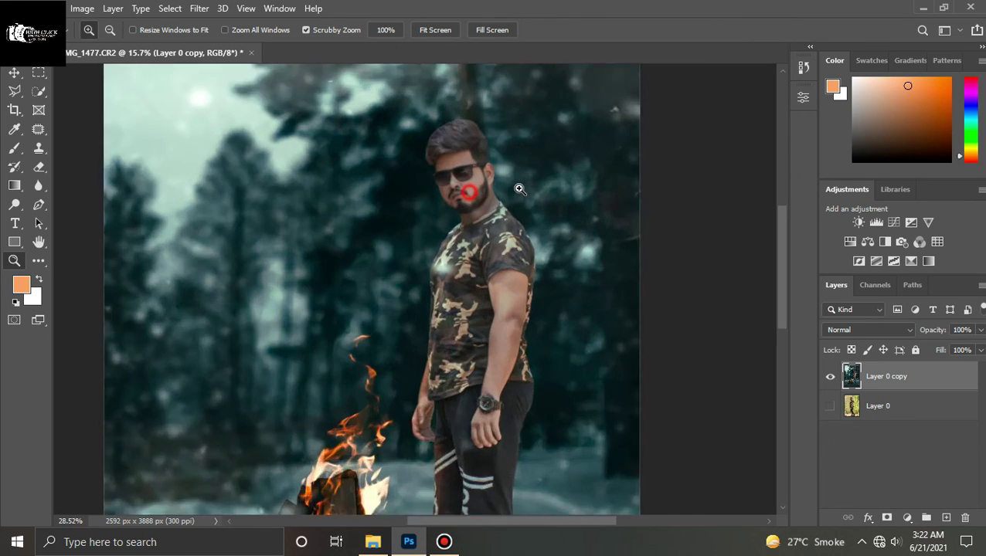
Step: Check the face up close, show Layer 0 beneath the graded copy, and fit the image on screen
{"action": "left_click_drag", "start_coordinate": [468, 197], "coordinate": [541, 190]}
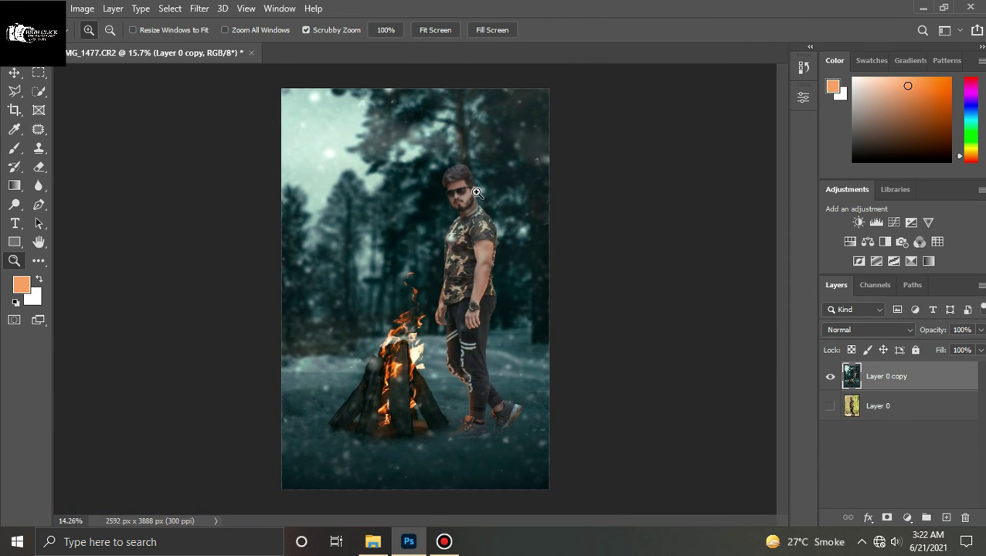
{"action": "left_click_drag", "start_coordinate": [478, 191], "coordinate": [493, 189]}
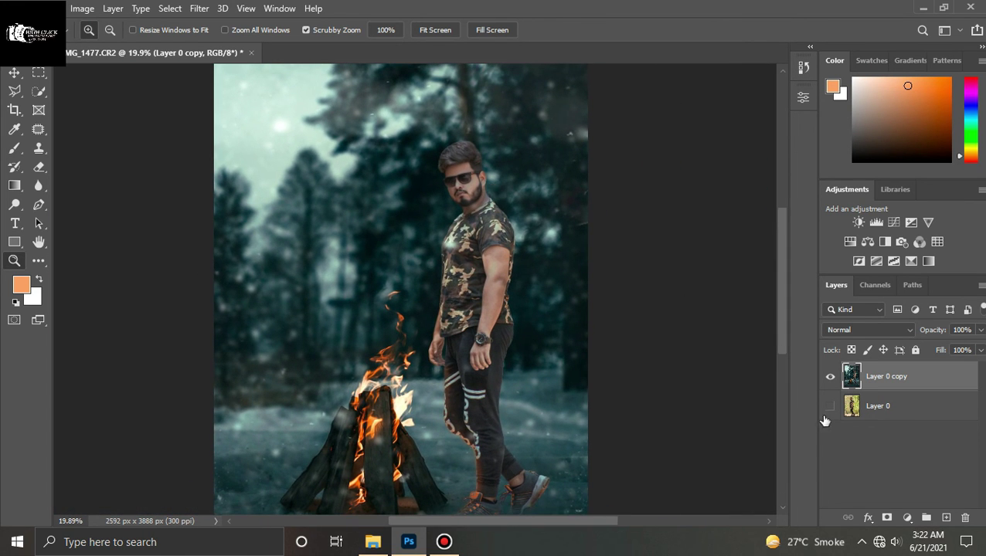
{"action": "left_click", "coordinate": [830, 406]}
{"action": "right_click", "coordinate": [573, 226]}
{"action": "left_click", "coordinate": [601, 234]}
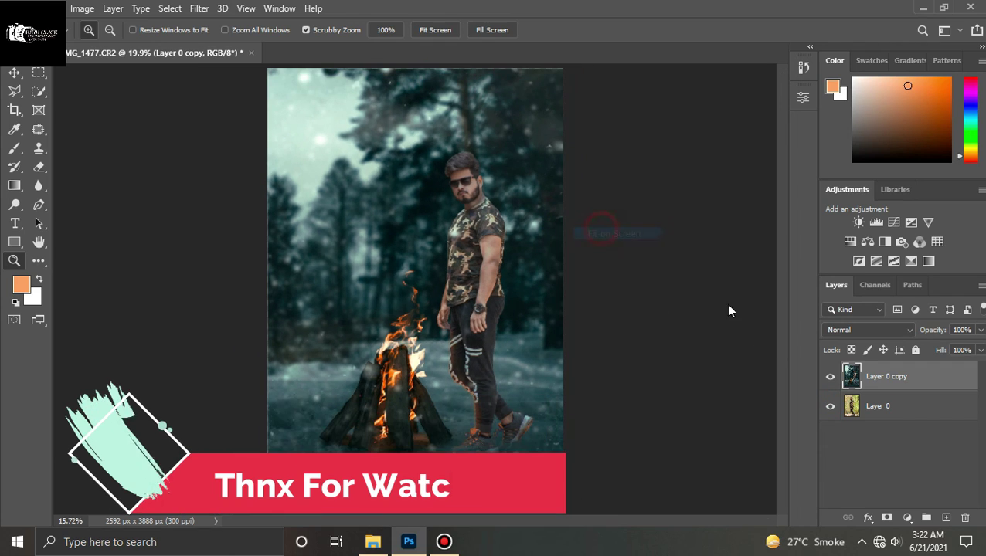